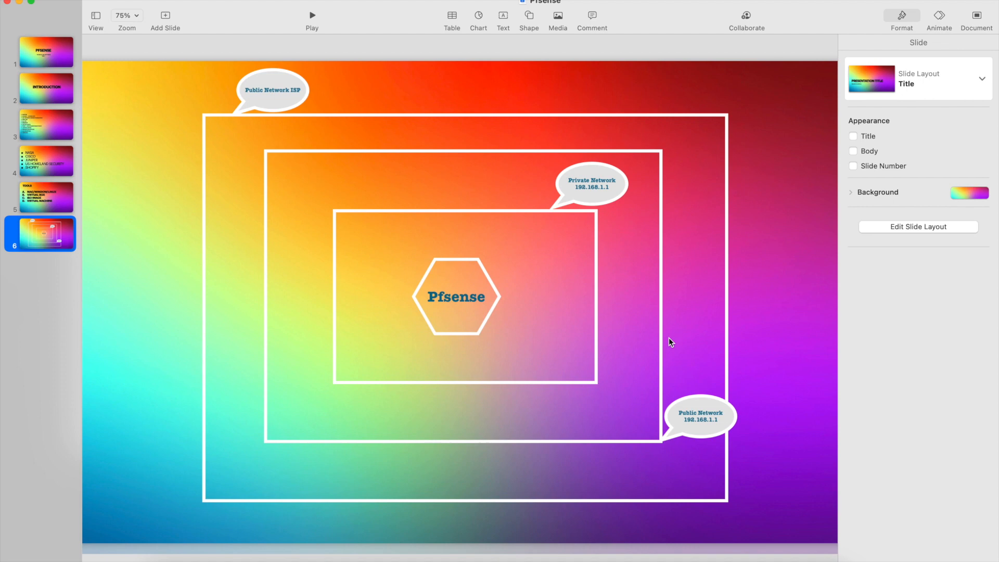
Move two desktop spaces left to bring up the Pfsense network diagram screenshot in Preview.
key(ctrl+Left)
key(ctrl+Left)
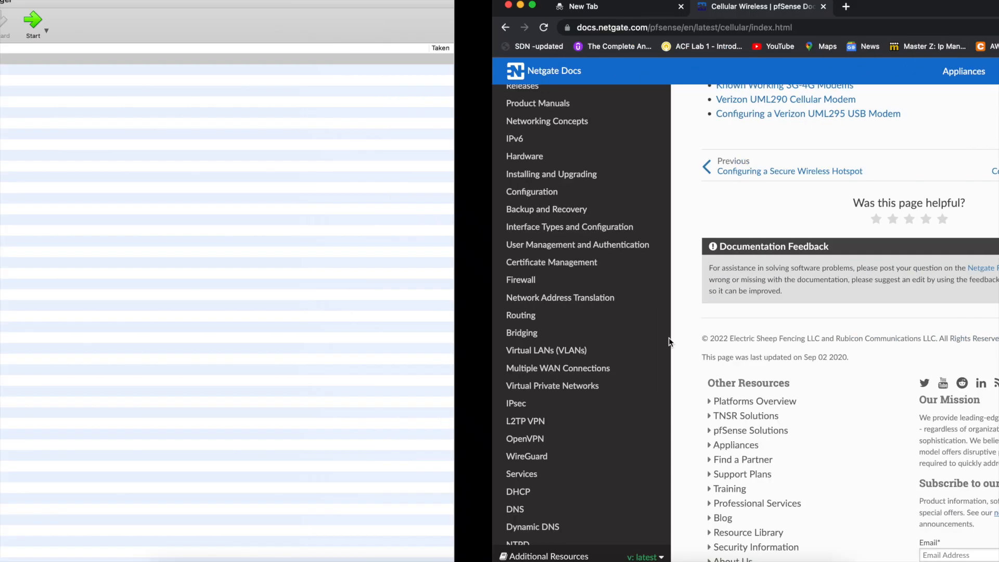
key(ctrl+Left)
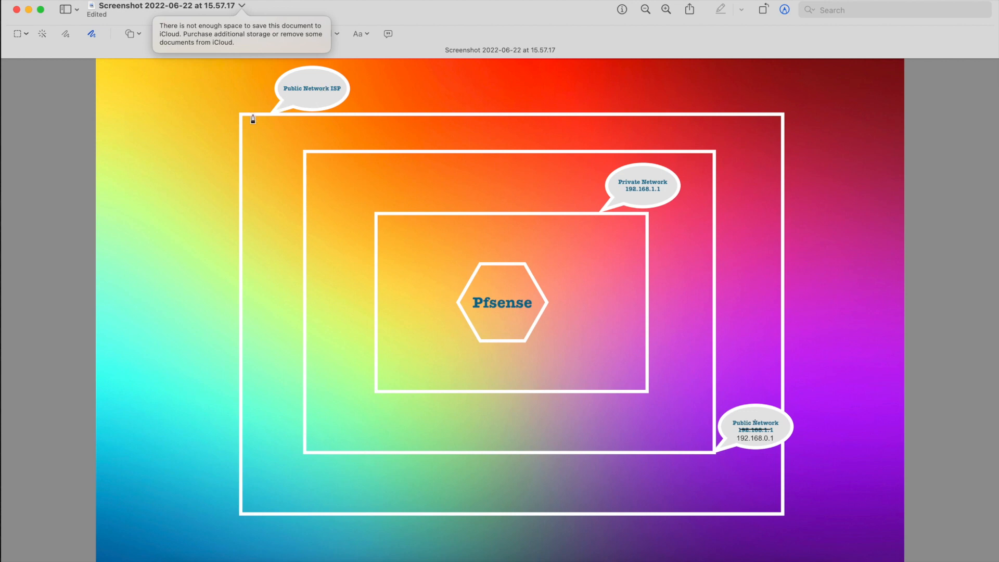
Sketch a line at the outer box's corner and circle the Public Network, Private Network callouts and Pfsense hexagon.
mouse_move(219, 129)
mouse_down()
mouse_move(241, 130)
mouse_move(171, 139)
mouse_up()
mouse_move(753, 462)
mouse_down()
mouse_move(787, 458)
mouse_move(784, 402)
mouse_move(728, 410)
mouse_move(708, 441)
mouse_move(731, 469)
mouse_move(758, 465)
mouse_up()
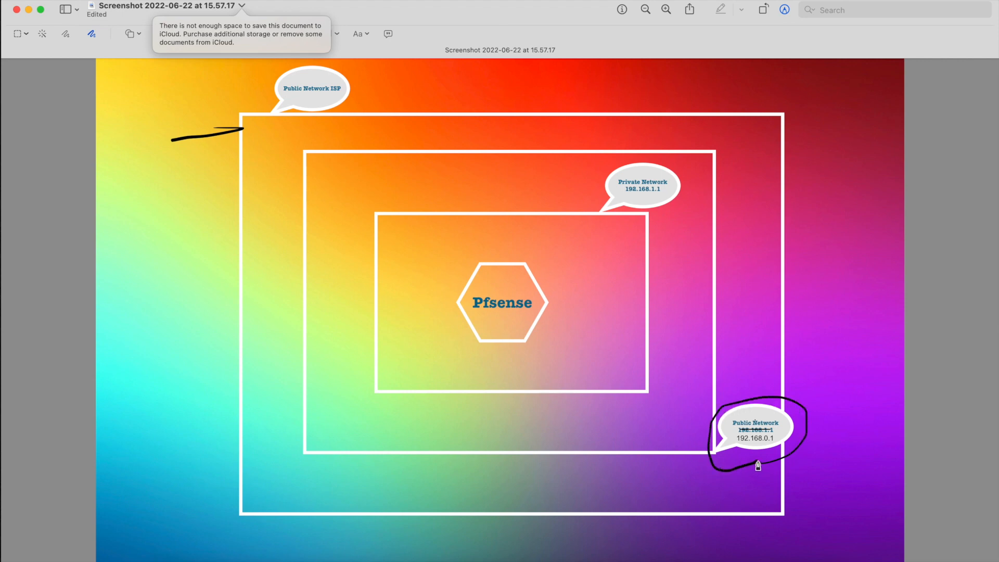
mouse_move(605, 167)
mouse_down()
mouse_move(619, 216)
mouse_move(683, 202)
mouse_move(674, 172)
mouse_move(610, 158)
mouse_move(603, 172)
mouse_up()
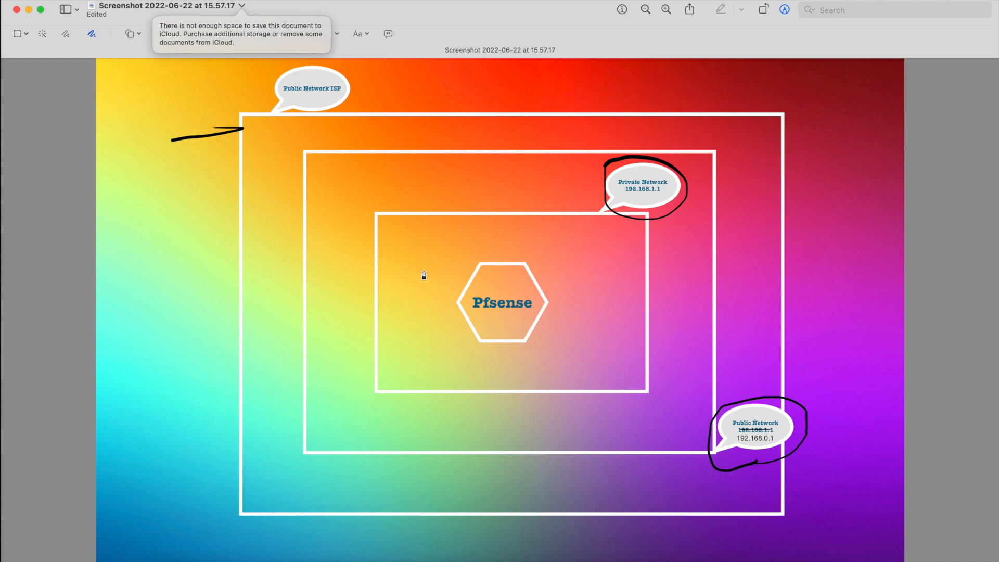
mouse_move(456, 252)
mouse_down()
mouse_move(542, 251)
mouse_move(569, 341)
mouse_move(493, 359)
mouse_move(451, 310)
mouse_move(457, 255)
mouse_up()
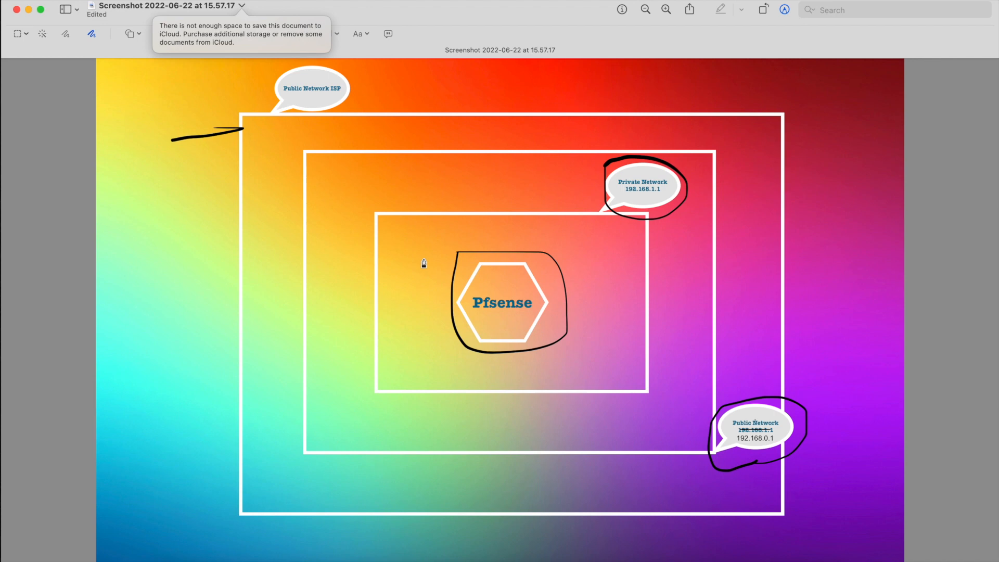
Select the loop around Pfsense and nudge it slightly left.
click(449, 303)
drag(449, 303, 447, 303)
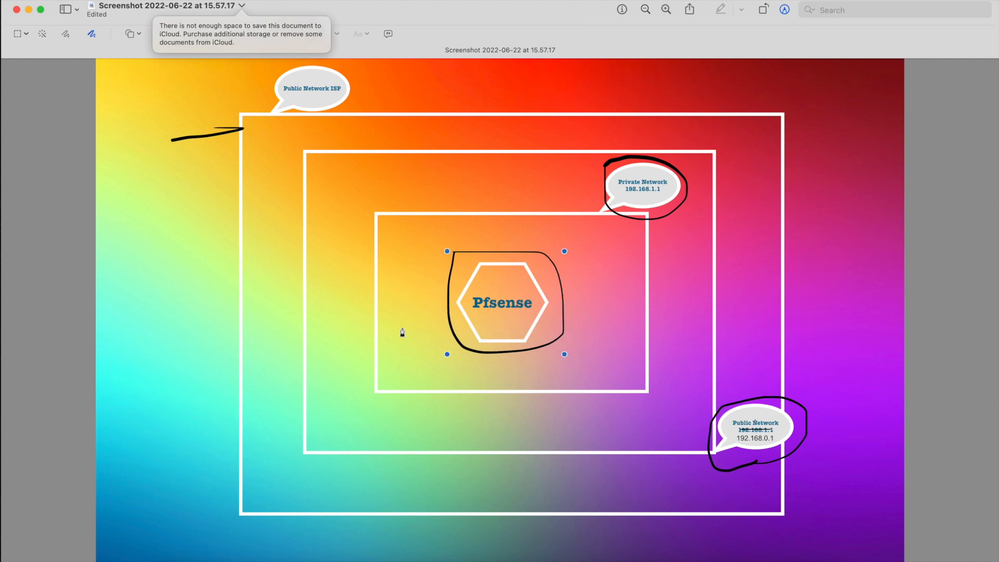
click(430, 317)
click(447, 304)
click(436, 310)
Sketch connecting lines from Pfsense to the boxes and a small square to its right.
drag(439, 305, 375, 318)
drag(498, 245, 490, 155)
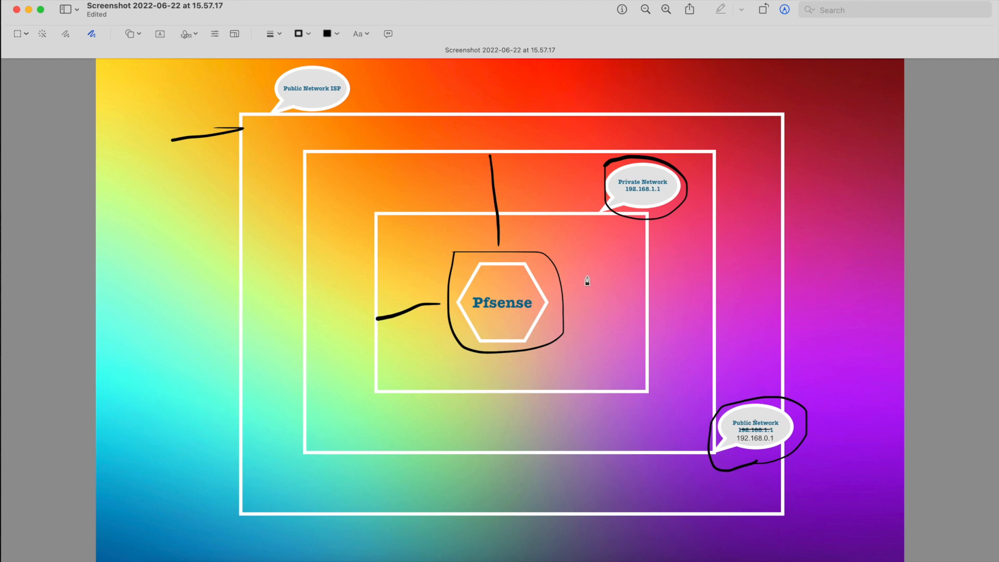
mouse_move(588, 265)
mouse_down()
mouse_move(590, 301)
mouse_move(635, 290)
mouse_move(619, 255)
mouse_move(582, 266)
mouse_up()
mouse_move(604, 306)
mouse_down()
mouse_move(604, 348)
mouse_move(640, 346)
mouse_up()
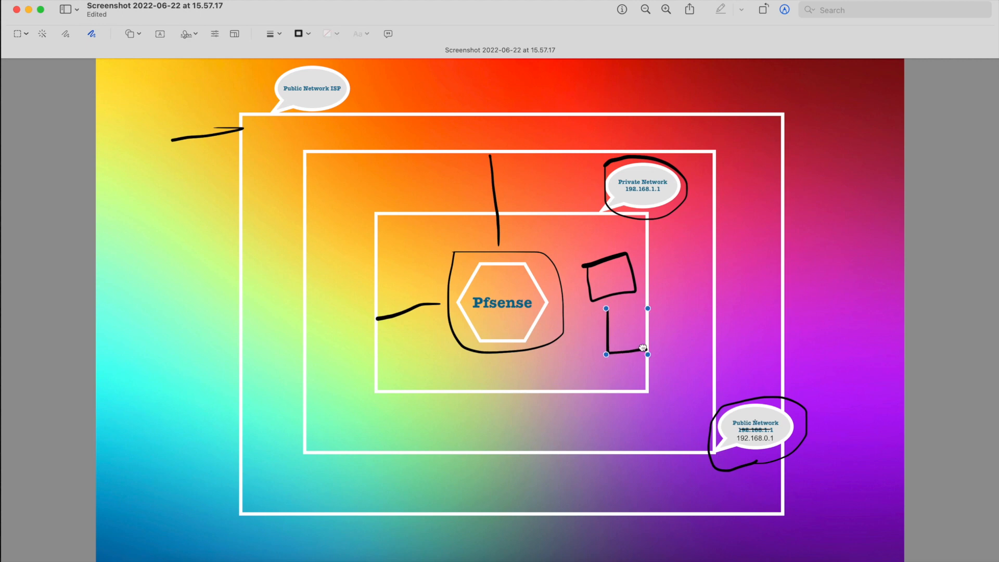
click(634, 345)
drag(637, 342, 645, 353)
click(628, 373)
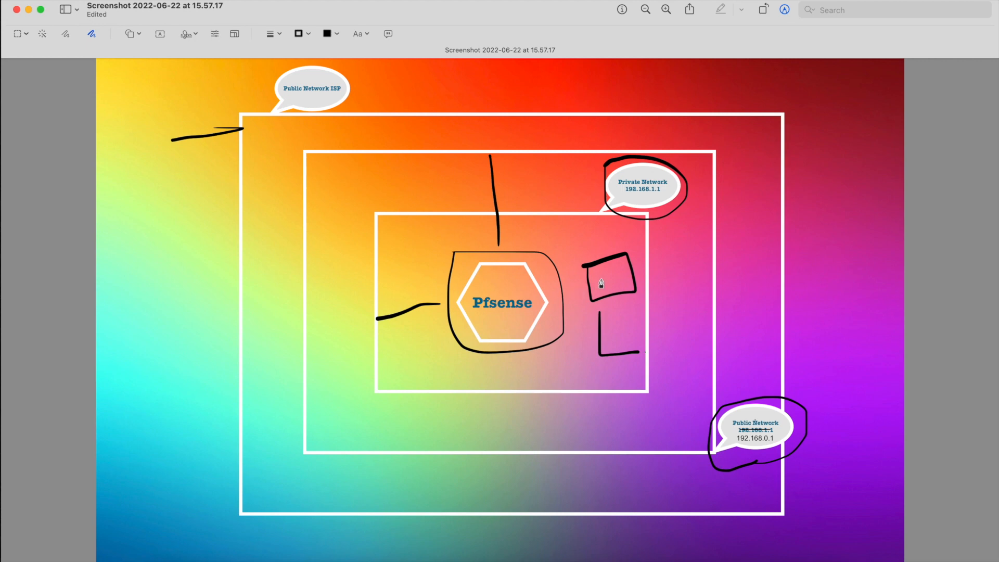
mouse_move(605, 283)
mouse_down()
mouse_move(620, 282)
mouse_move(607, 274)
mouse_move(619, 280)
mouse_move(506, 311)
mouse_move(485, 279)
mouse_move(453, 165)
mouse_up()
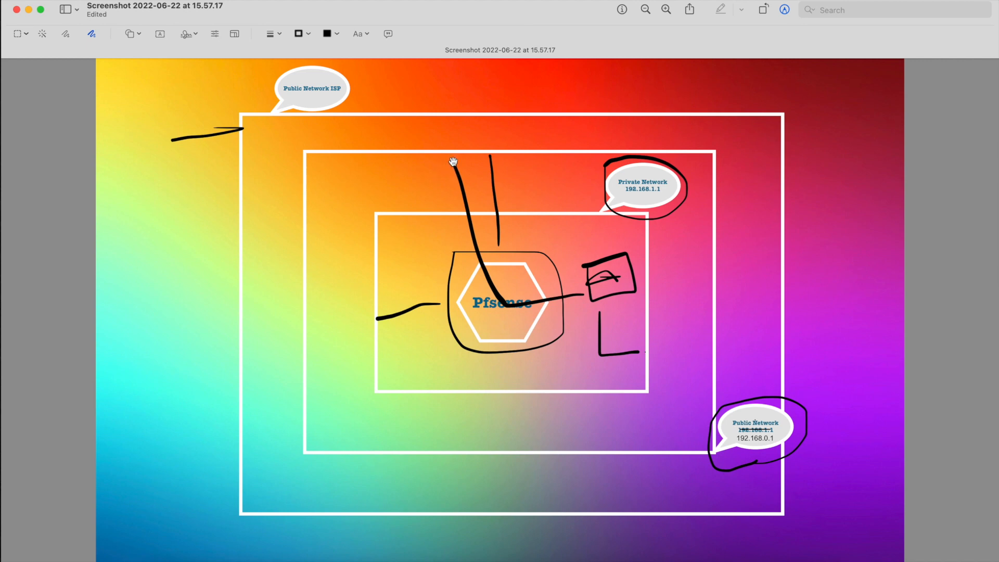
mouse_move(451, 164)
mouse_down()
mouse_move(424, 165)
mouse_move(382, 145)
mouse_move(334, 104)
mouse_up()
click(437, 166)
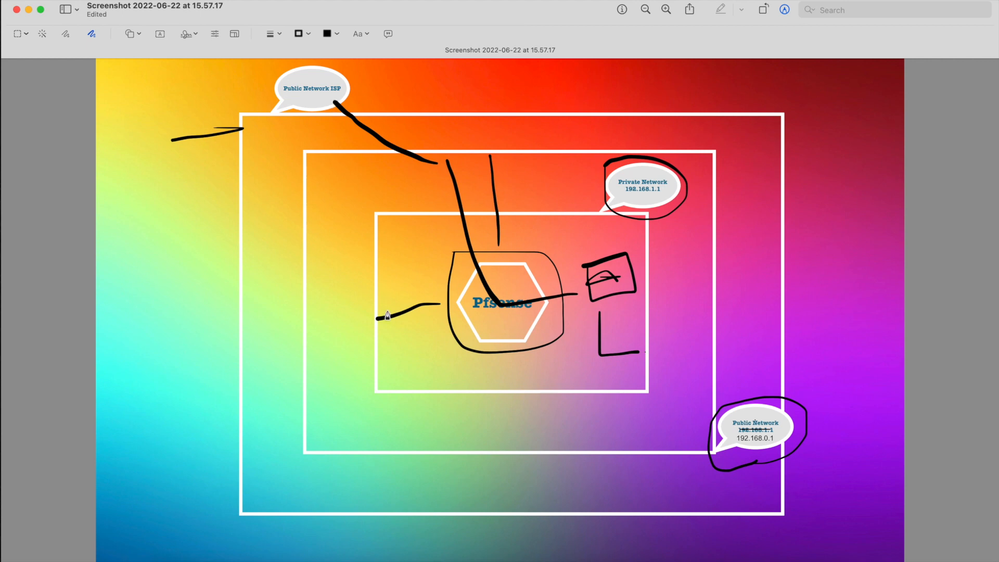
Undo all freehand strokes back to the 192.168.0.1 correction, then move to the documentation space.
key(super+z)
key(super+z)
key(super+z)
key(super+z)
key(super+z)
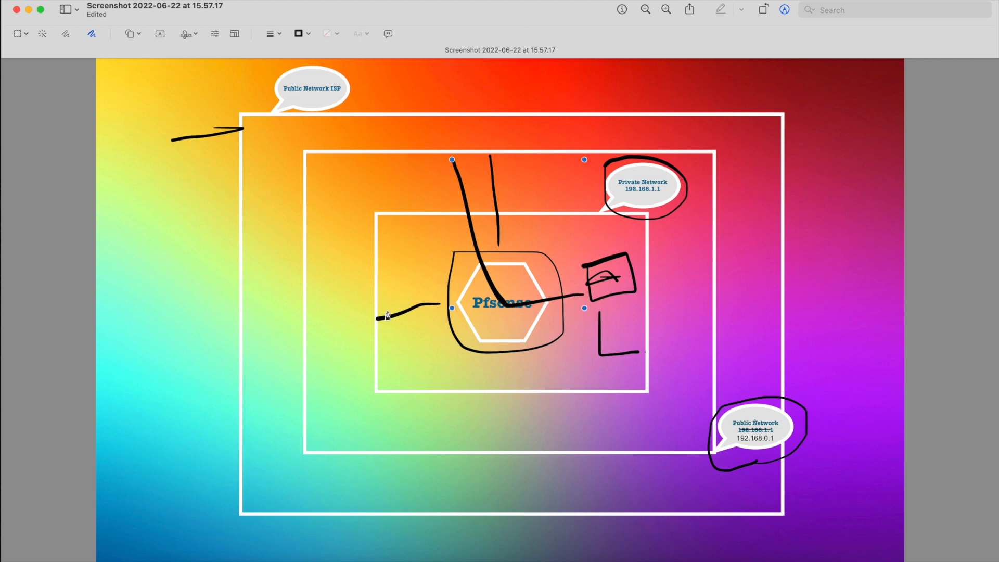
key(super+z)
key(super+z)
key(super+z)
key(super+z)
key(super+z)
key(super+z)
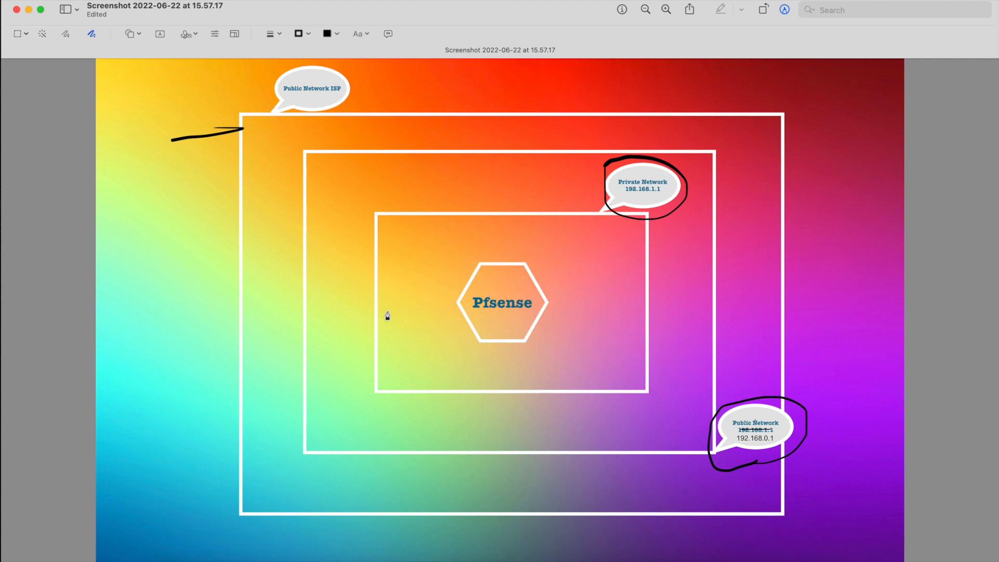
key(super+z)
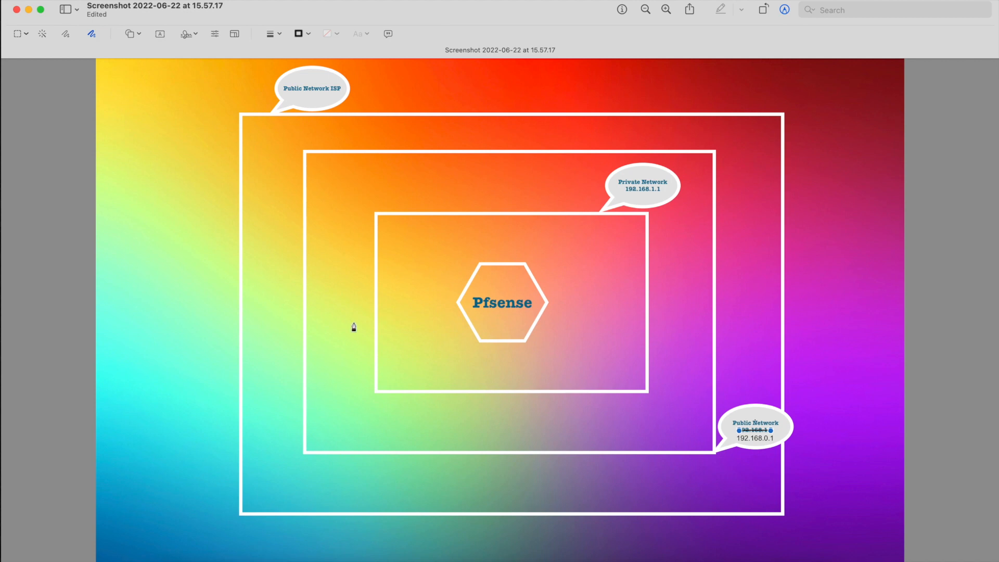
key(ctrl+Right)
key(ctrl+Right)
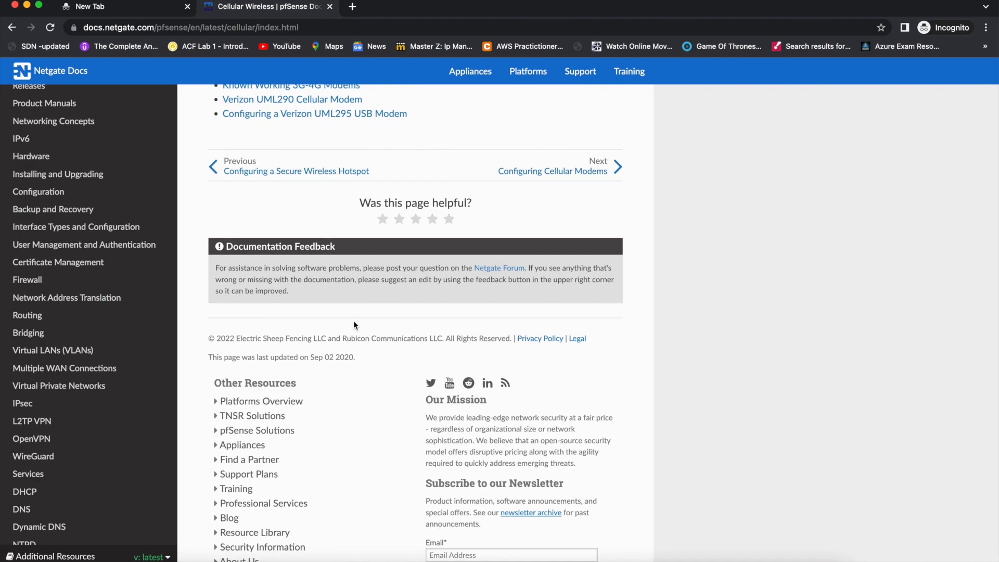
Switch desktop spaces past the Pfsense slide to VirtualBox Manager showing the powered-off Centos machine.
key(ctrl+Right)
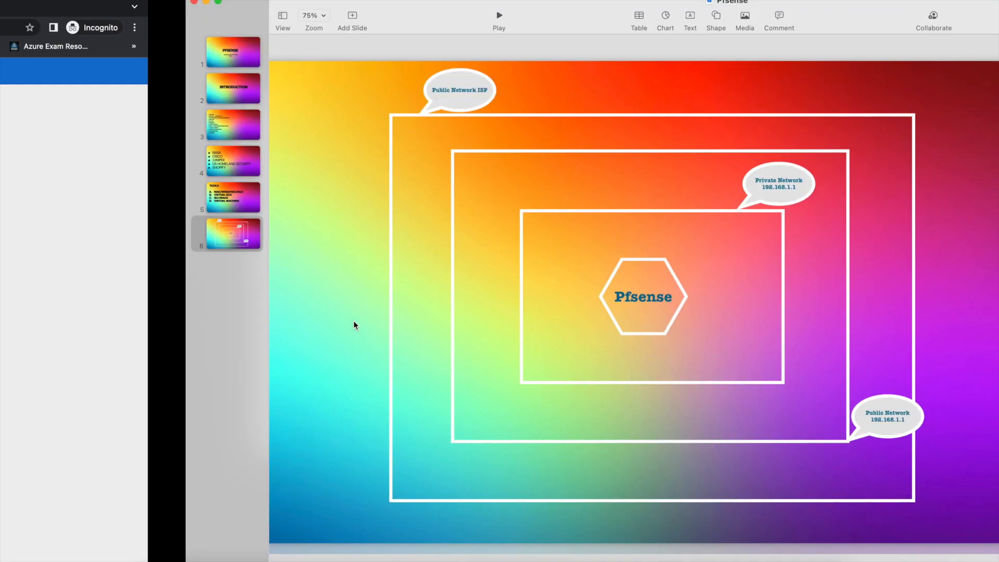
key(ctrl+Left)
key(ctrl+Left)
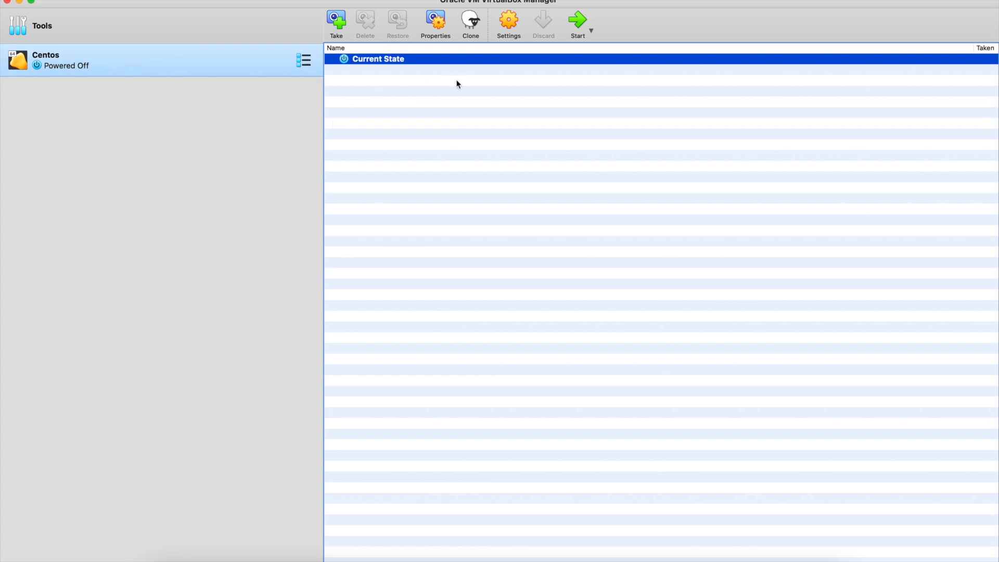
Start a new VM named Firewall-Pfsense with type BSD and version FreeBSD (64-bit).
click(303, 61)
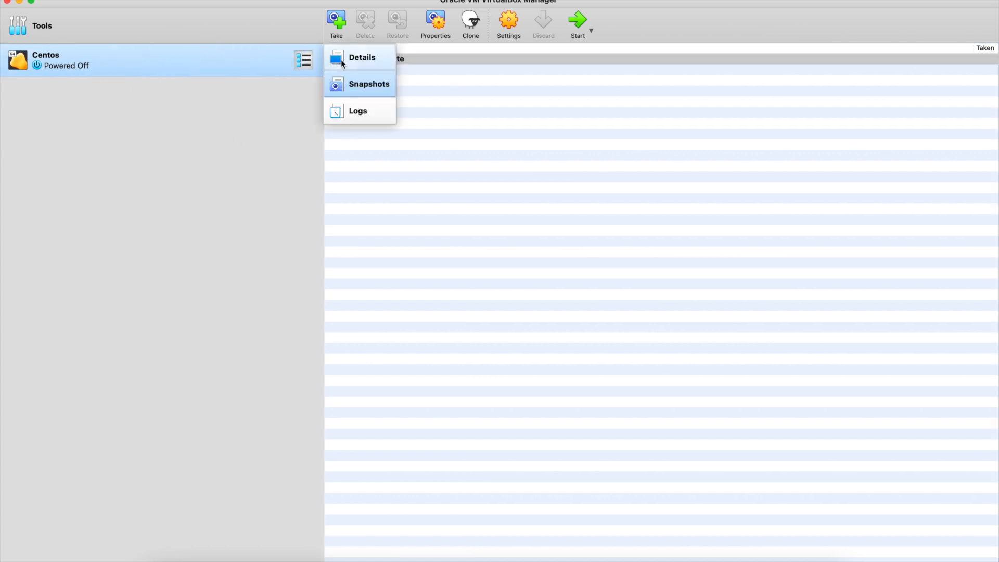
click(343, 59)
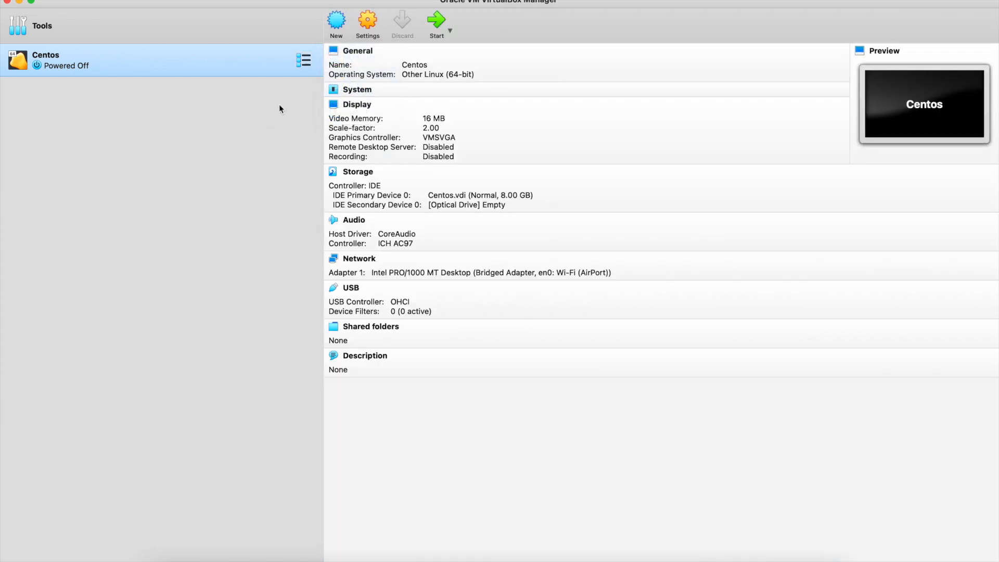
click(333, 22)
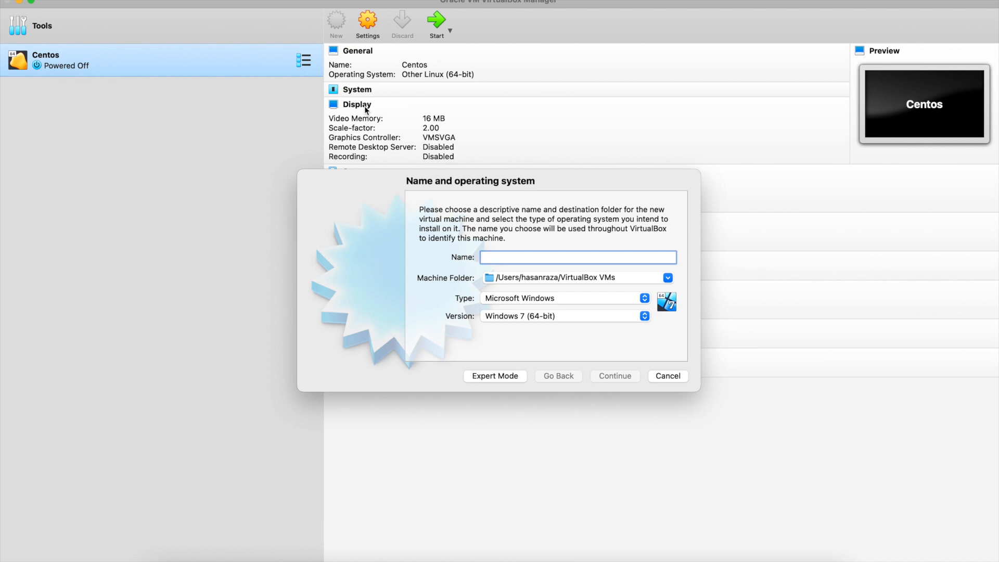
text(Firewall)
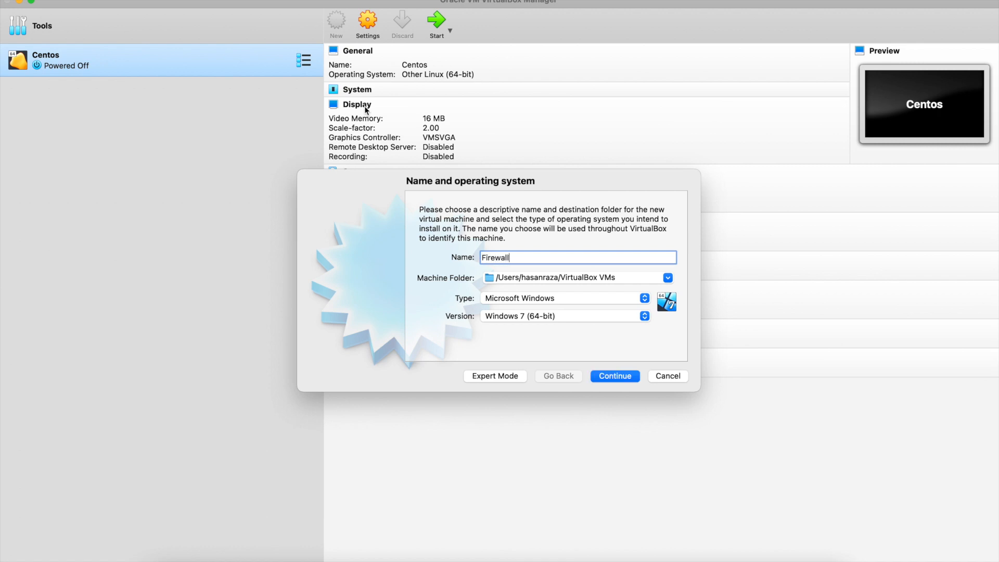
text(-Pfsense)
click(497, 299)
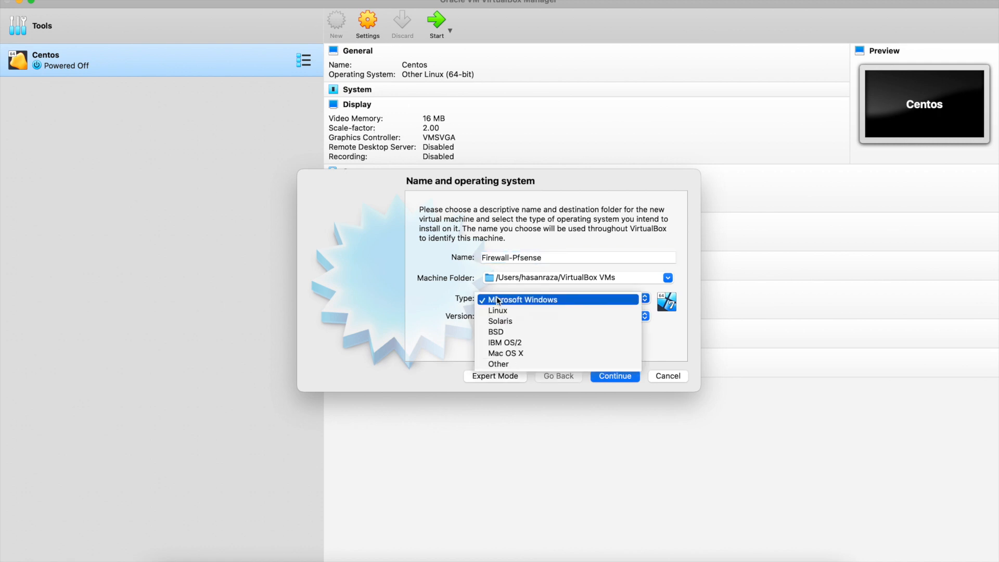
click(502, 331)
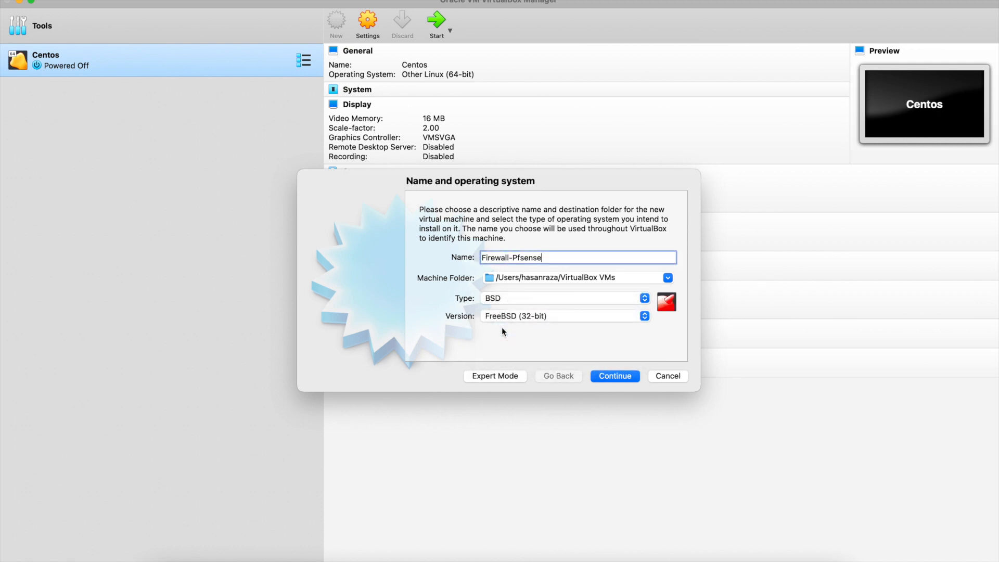
click(512, 316)
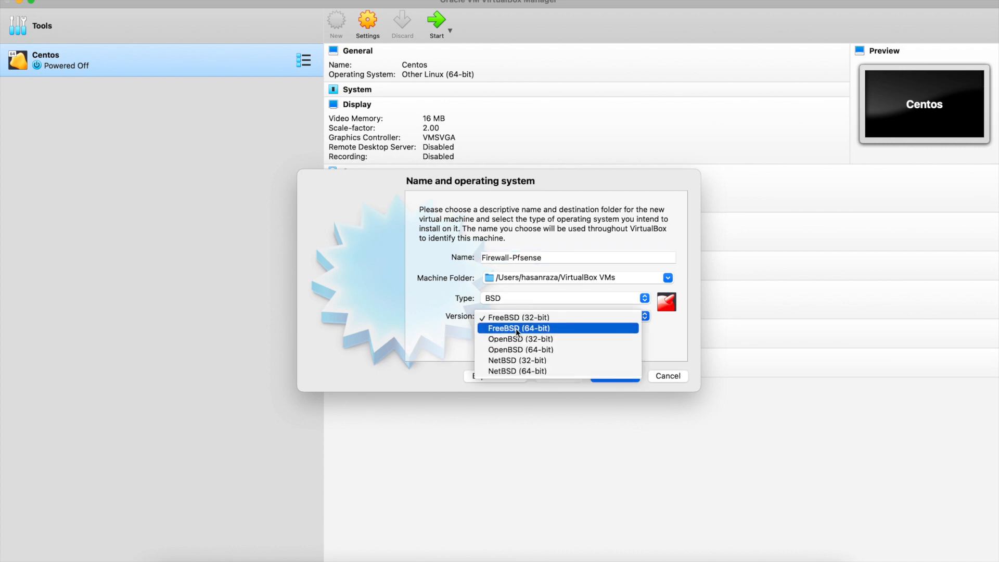
click(516, 329)
click(603, 376)
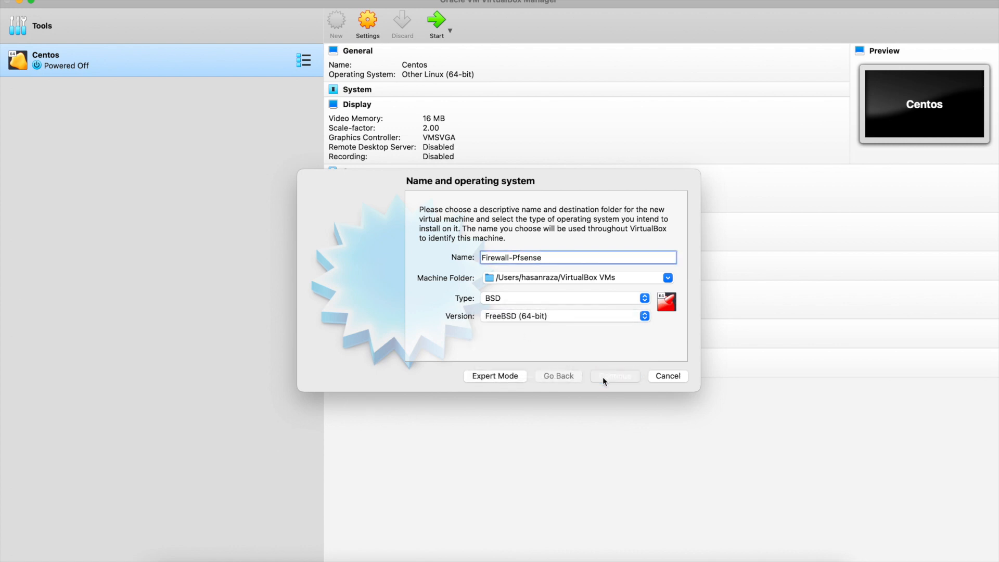
Give it 2048 MB RAM and a new 8.00 GB dynamically allocated VDI disk, and create it.
drag(448, 258, 468, 258)
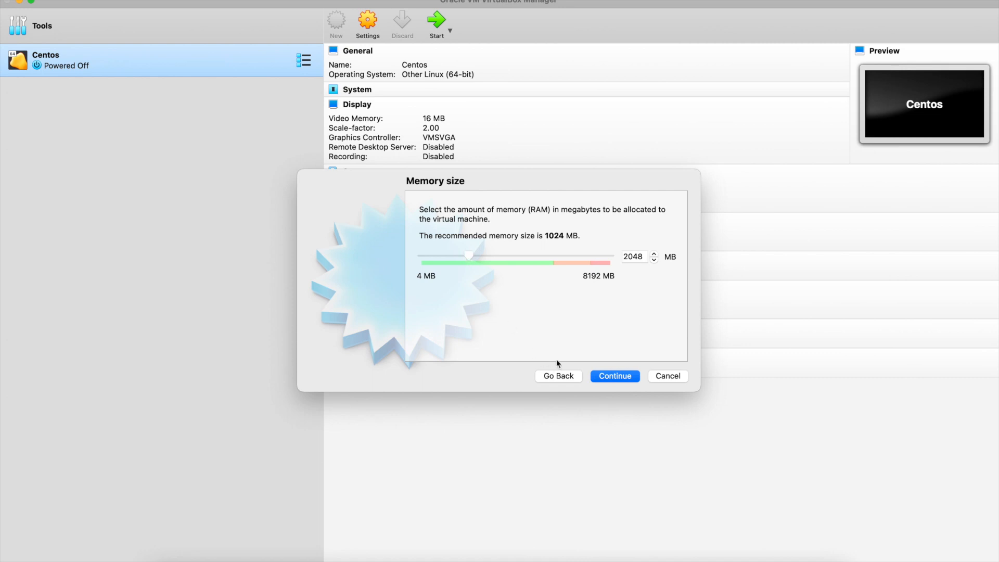
click(599, 377)
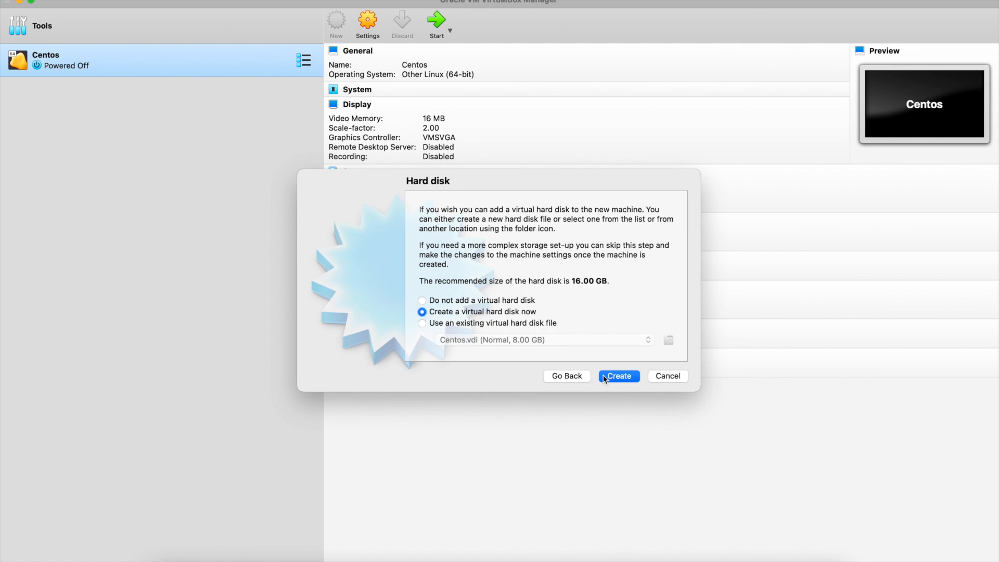
click(603, 377)
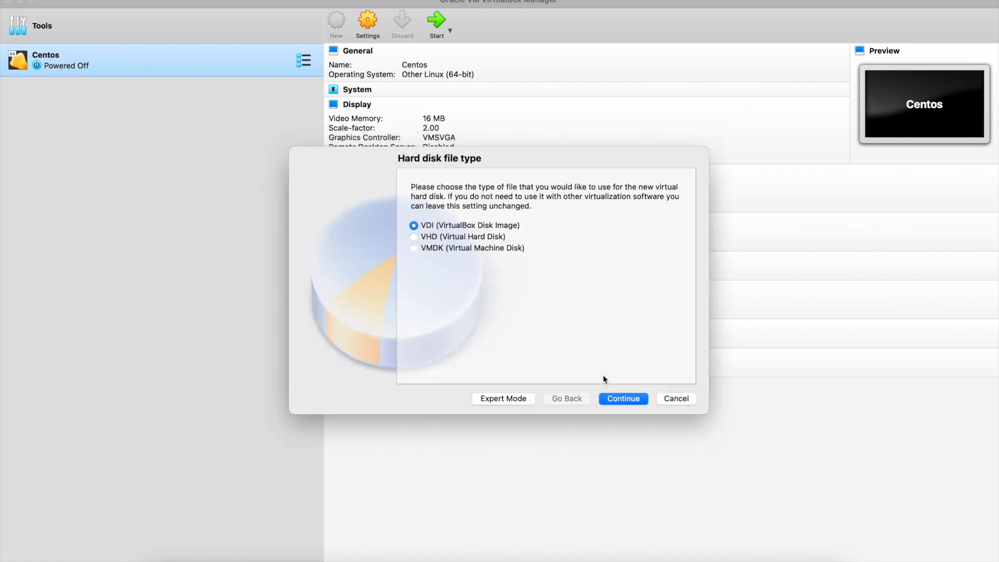
click(608, 398)
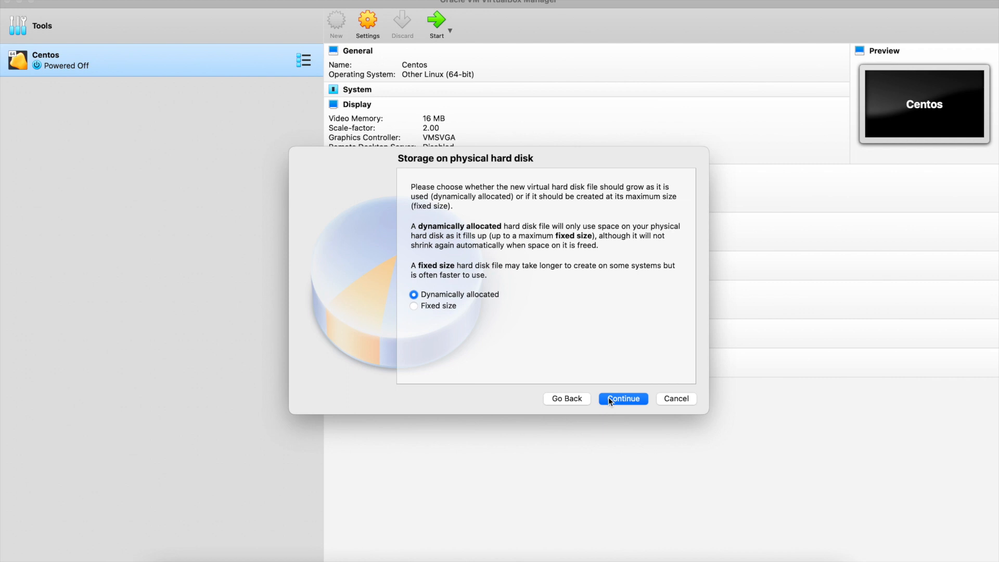
click(608, 398)
mouse_move(540, 281)
mouse_down()
mouse_move(498, 276)
mouse_move(528, 276)
mouse_up()
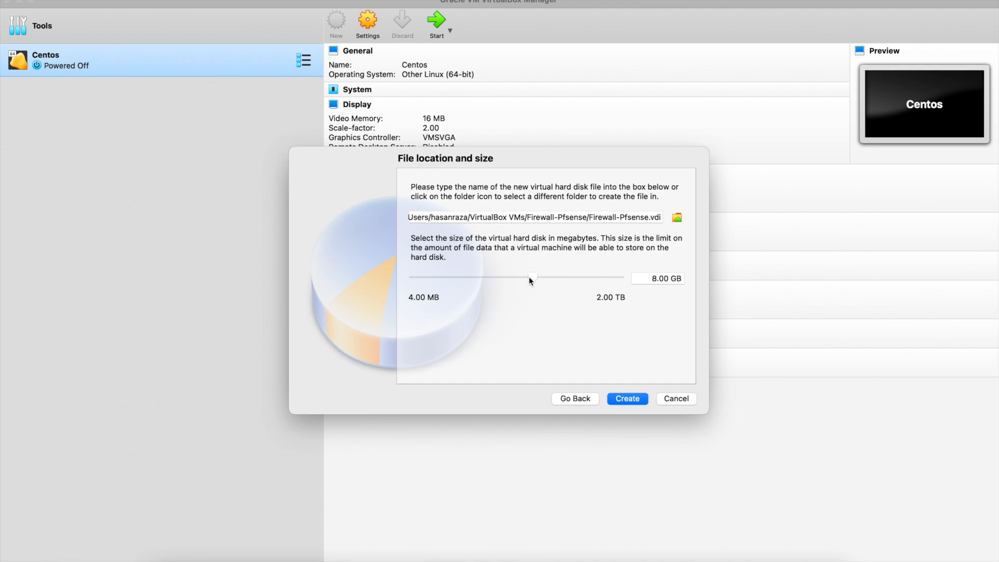
click(623, 400)
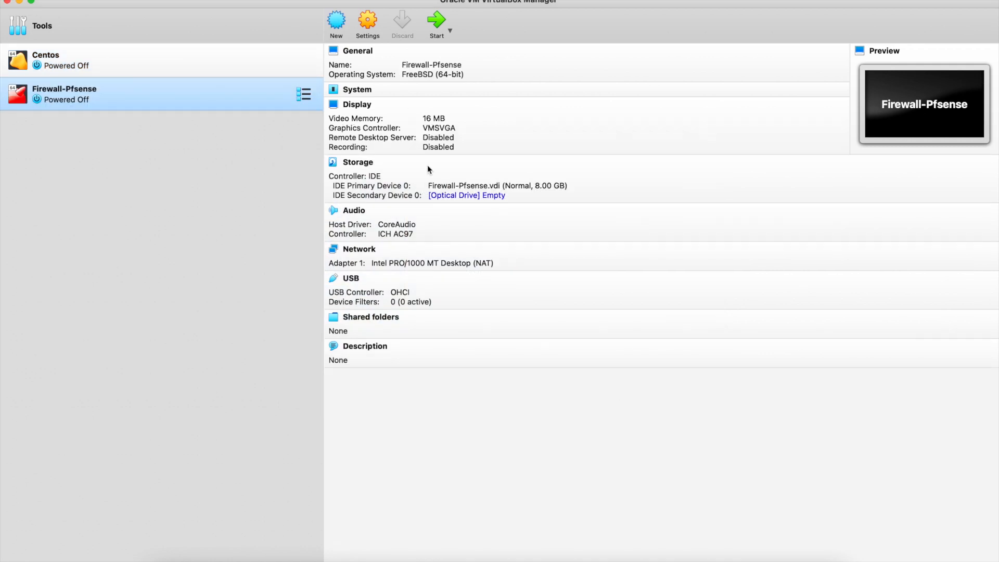
In Firewall-Pfsense's network settings, attach Adapter 1 as a Bridged Adapter.
click(370, 23)
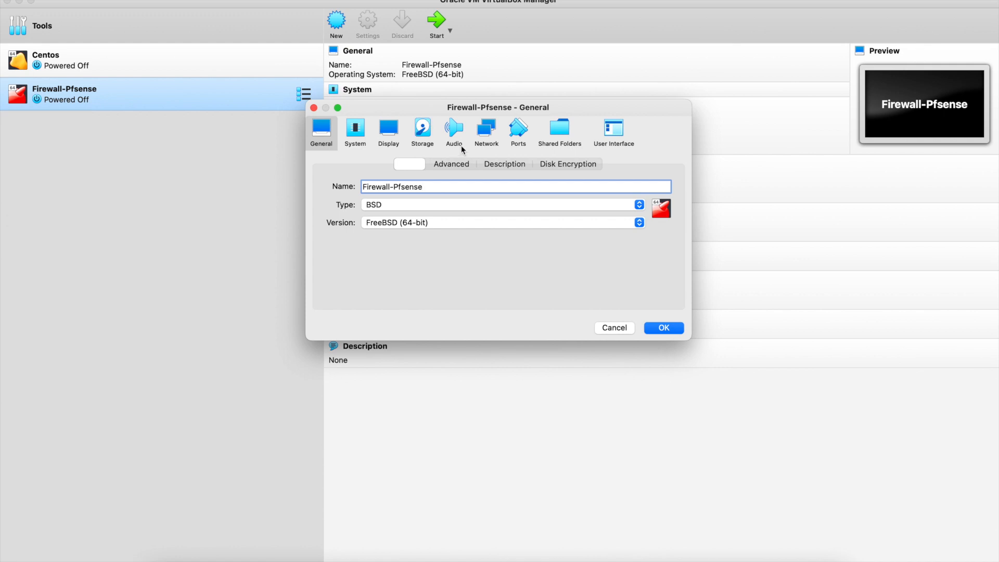
click(486, 131)
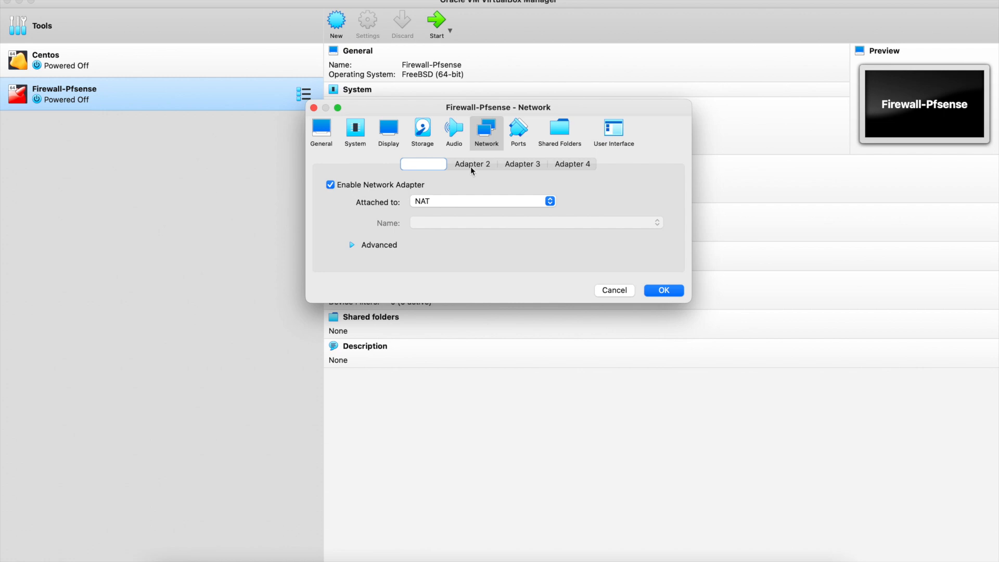
click(454, 201)
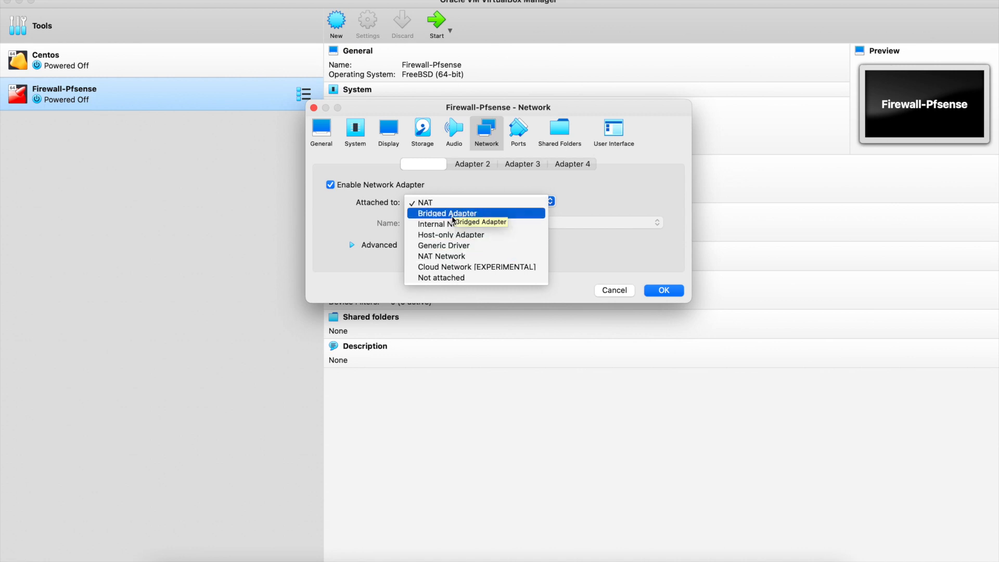
click(452, 213)
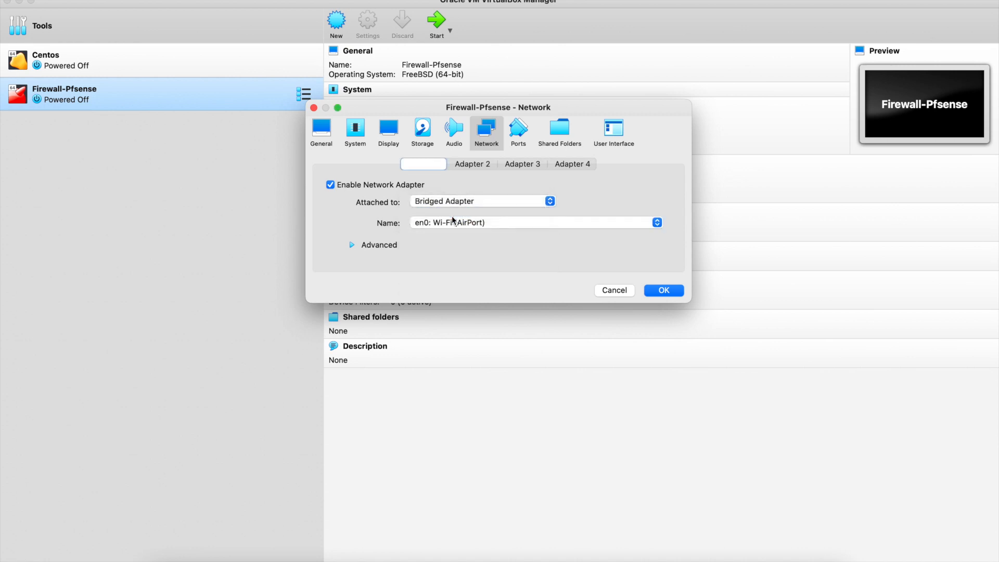
Enable Adapter 2 as Internal Network 'intnet' and save the settings.
click(478, 164)
click(331, 186)
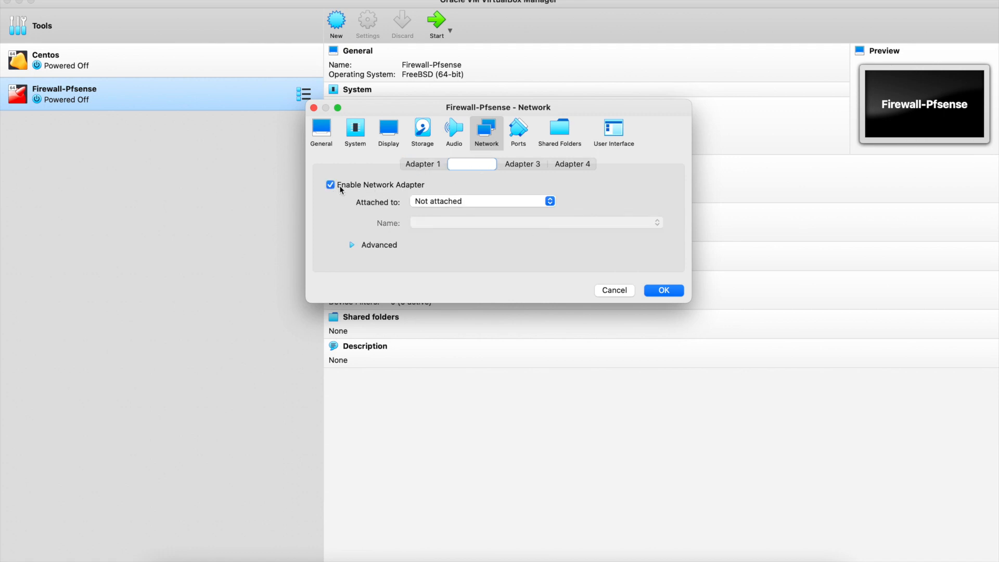
click(451, 201)
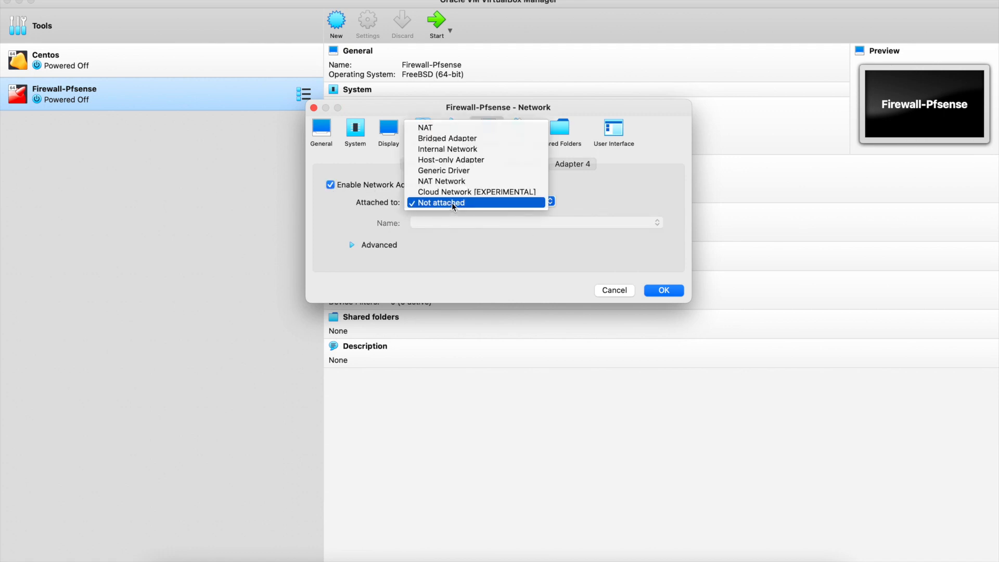
click(466, 149)
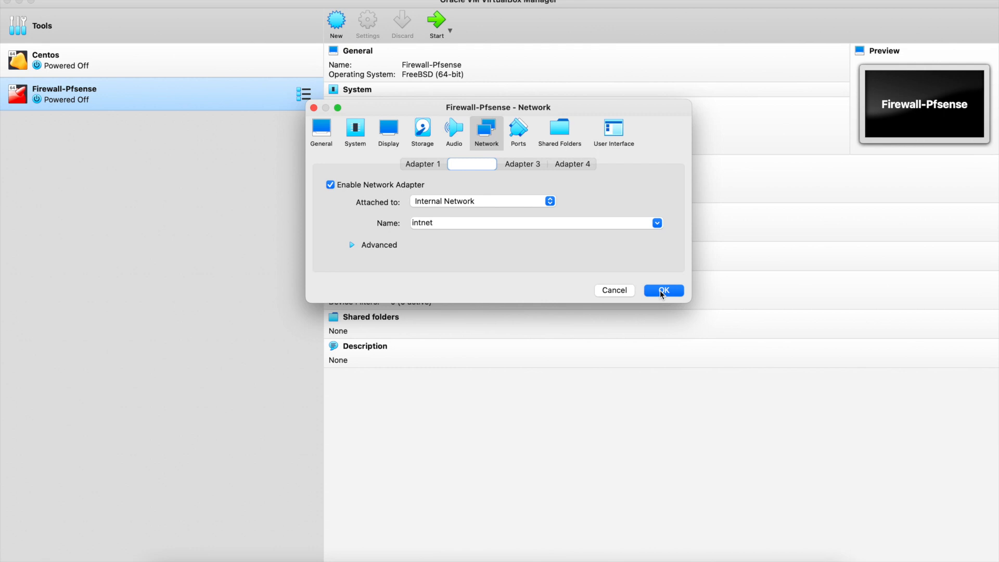
click(662, 292)
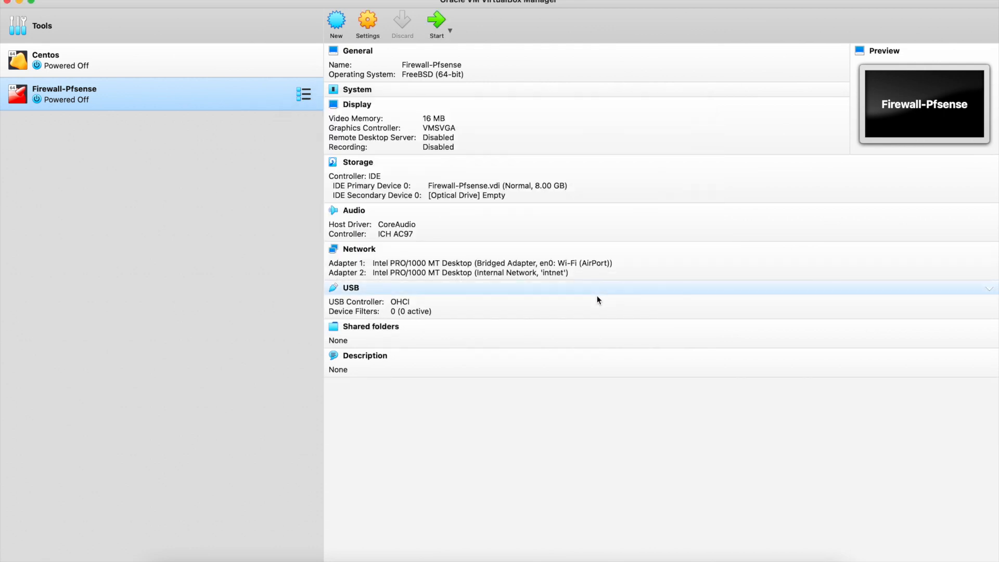
Open Firewall-Pfsense's Storage settings and select the empty optical drive on IDE Secondary Device 0.
click(597, 299)
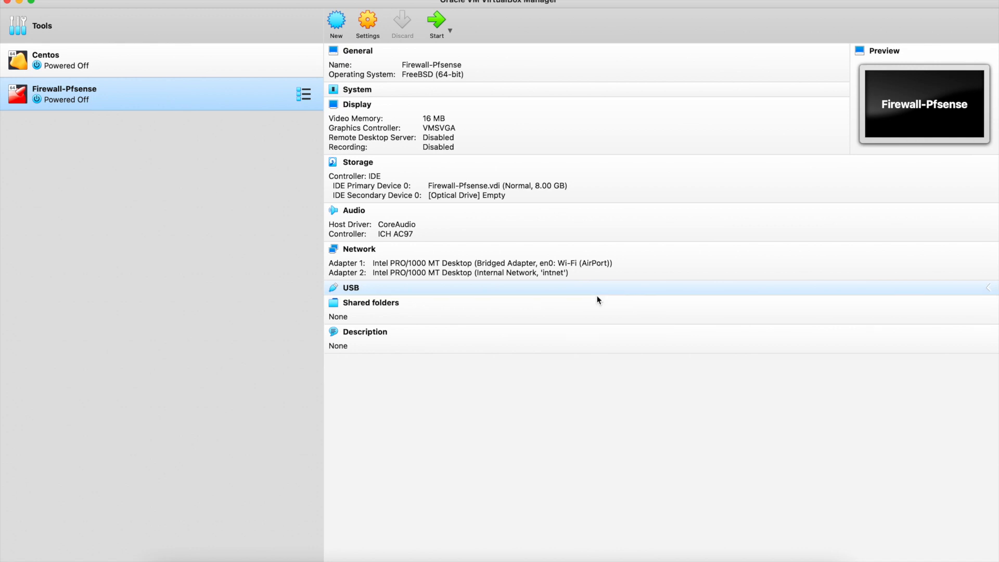
click(370, 21)
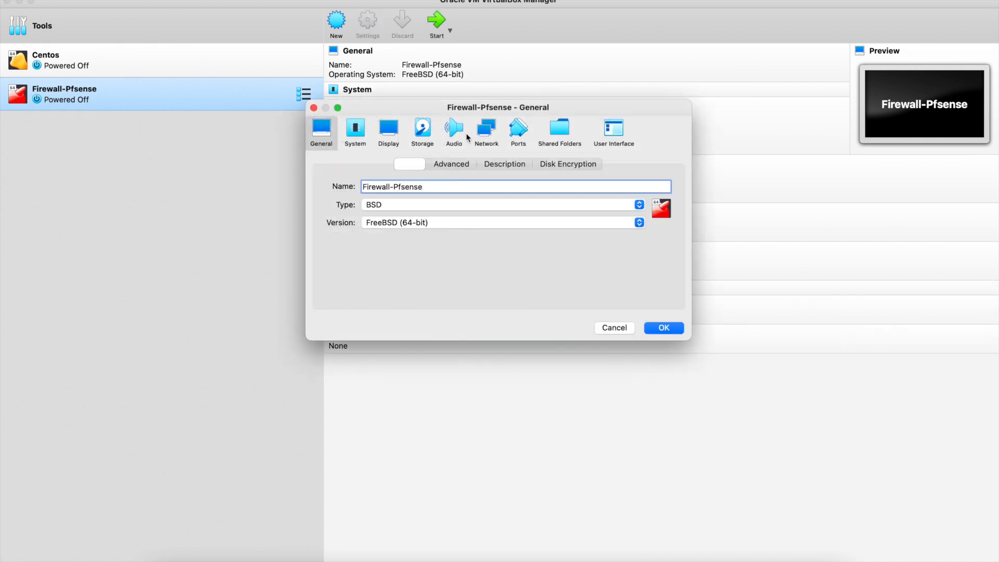
click(430, 133)
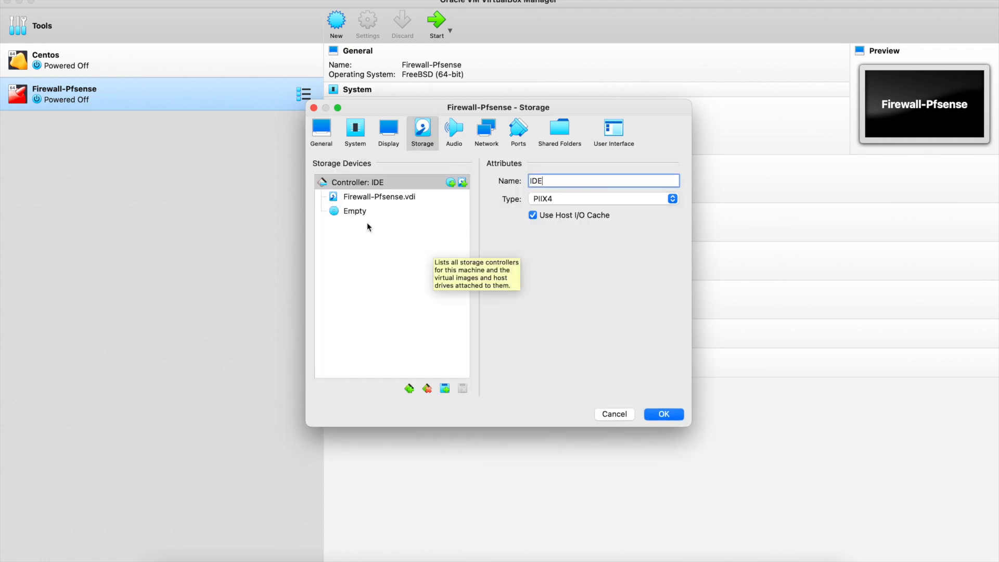
click(350, 213)
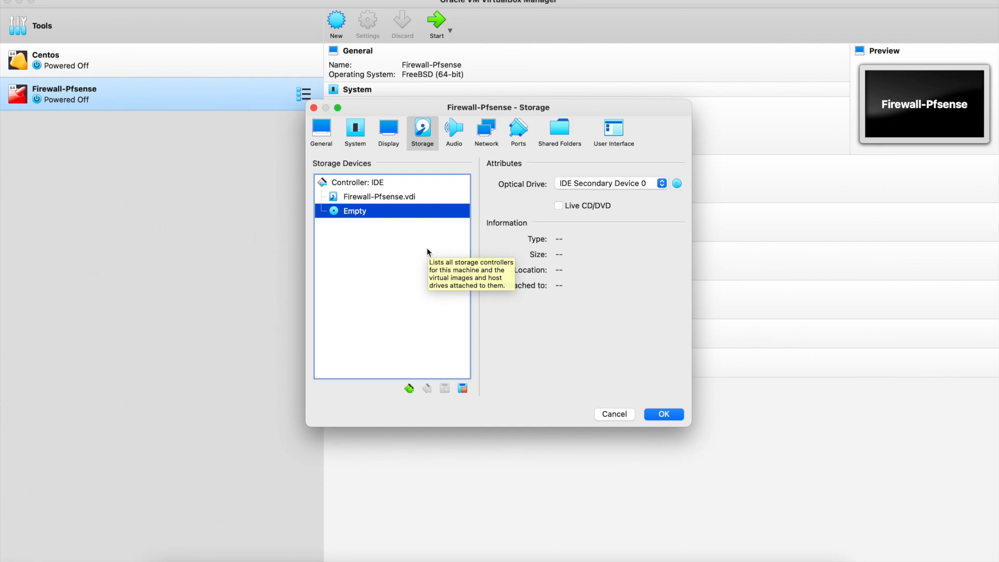
Switch desktop spaces over to the full-screen Chrome window with pfSense docs.
key(ctrl+Left)
key(ctrl+Right)
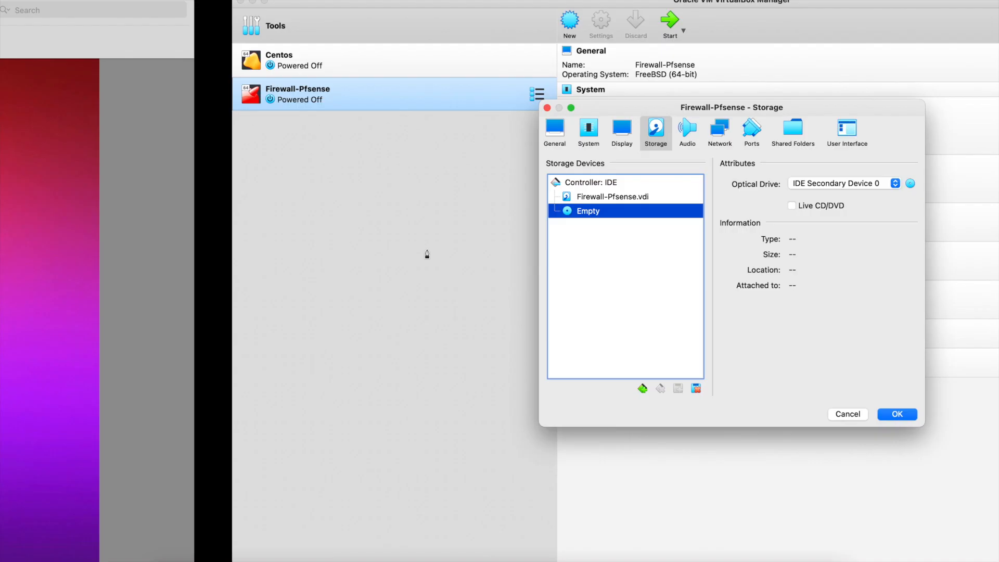
key(ctrl+Right)
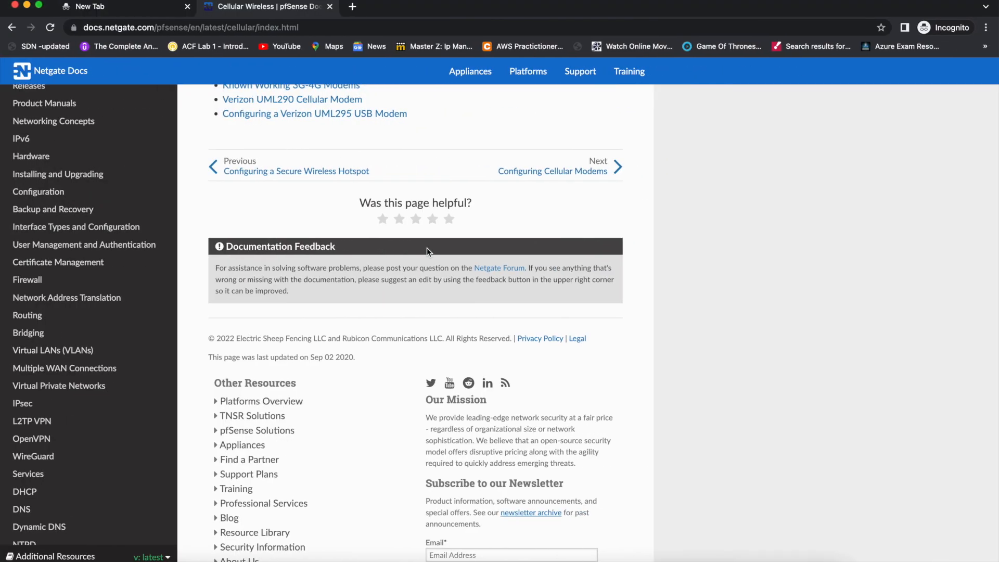
Search Google for 'download pfsense iso image' in a new tab.
key(super+t)
text(downloa)
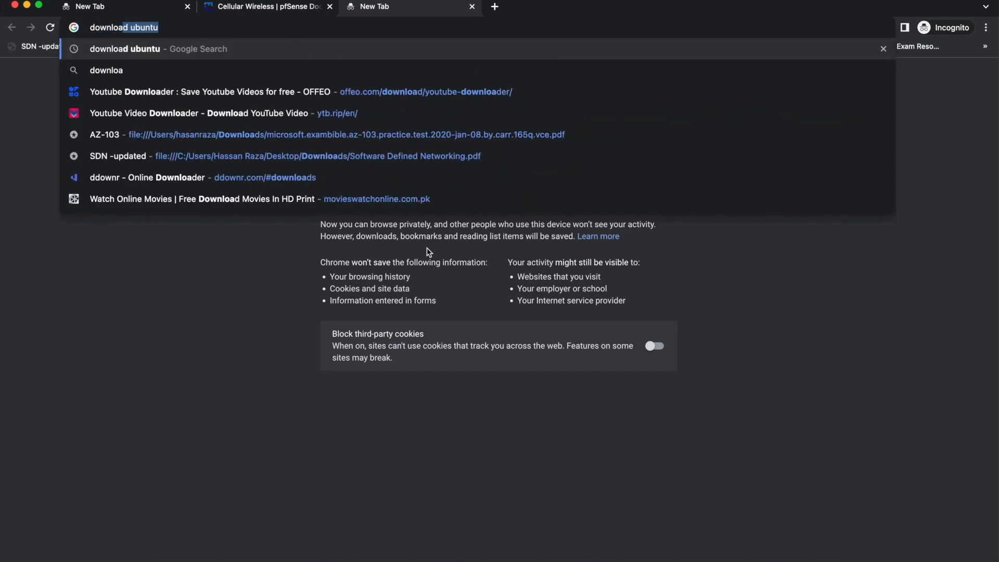
text(d pf)
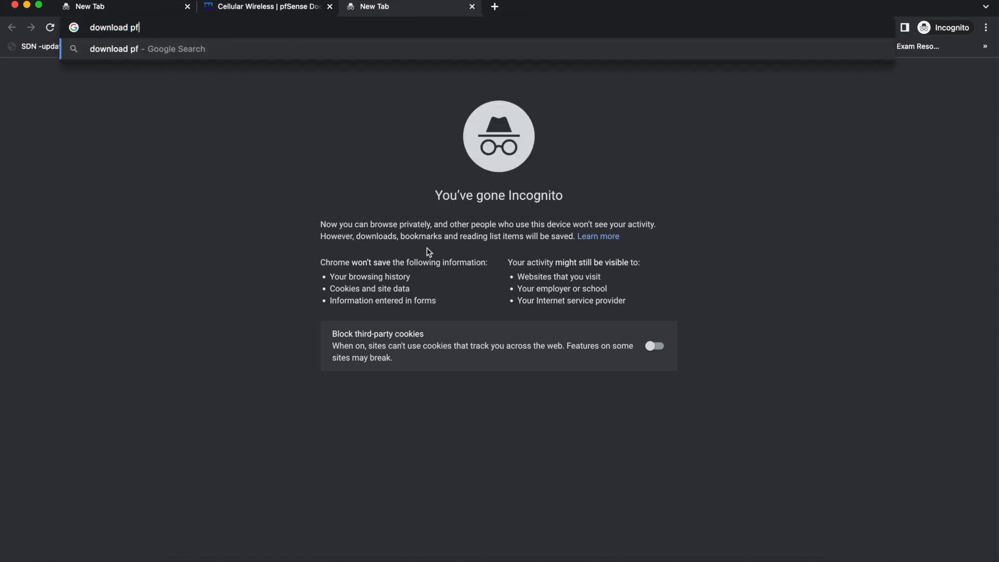
text(sense i)
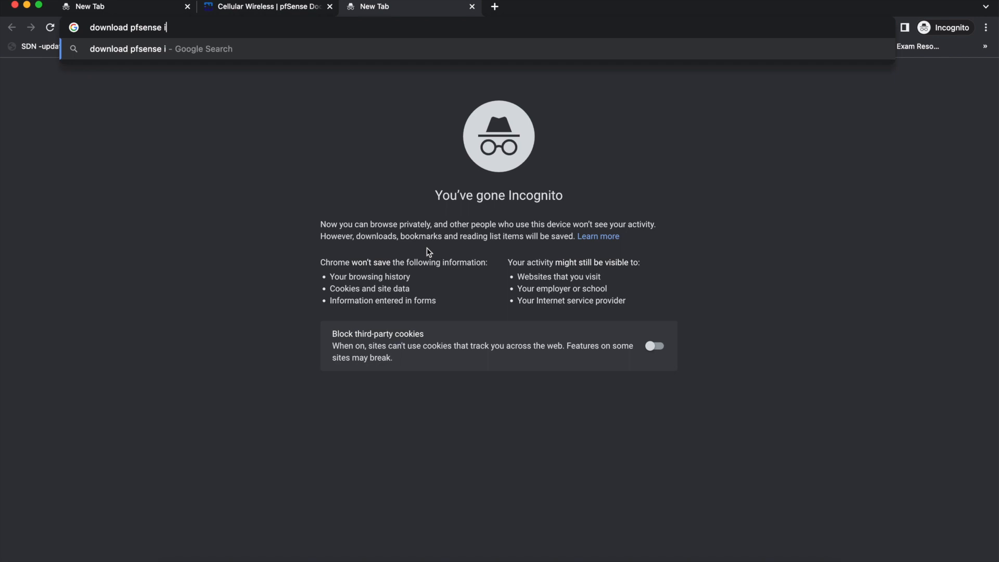
text(so image)
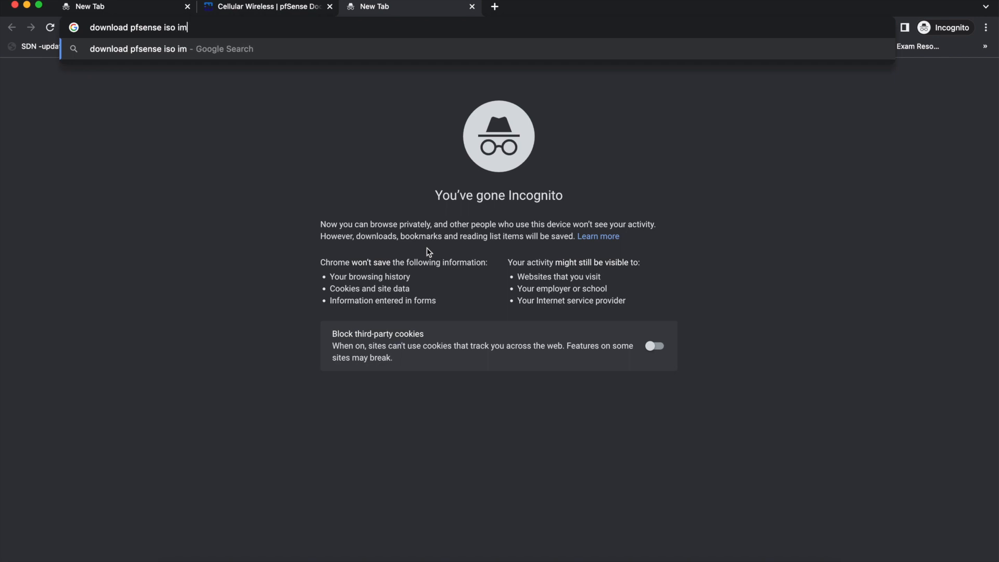
key(Return)
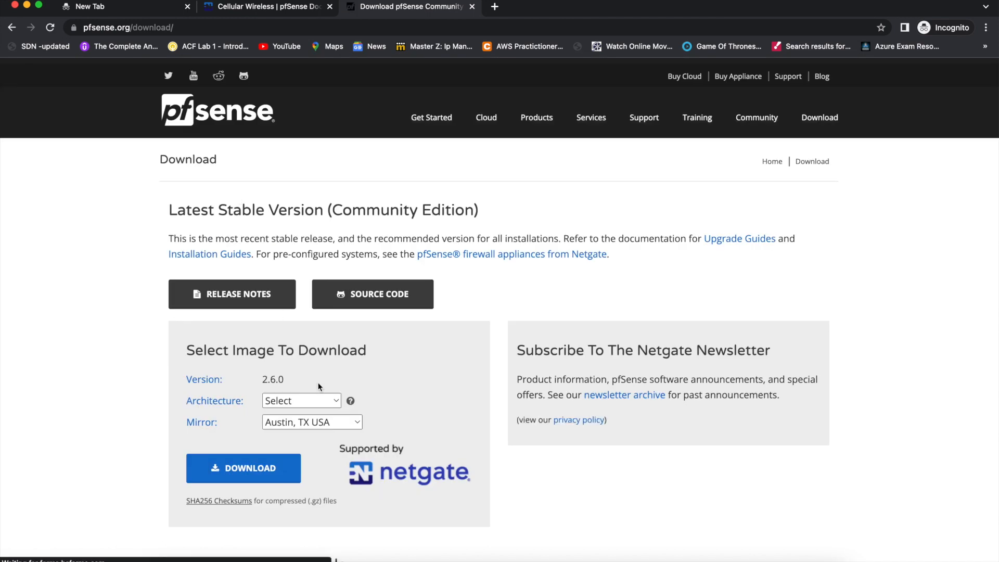
scroll(330, 364, down, 3)
Choose AMD64 (64-bit), DVD Image (ISO) Installer and the Frankfurt, Germany mirror, then close the tab.
click(317, 336)
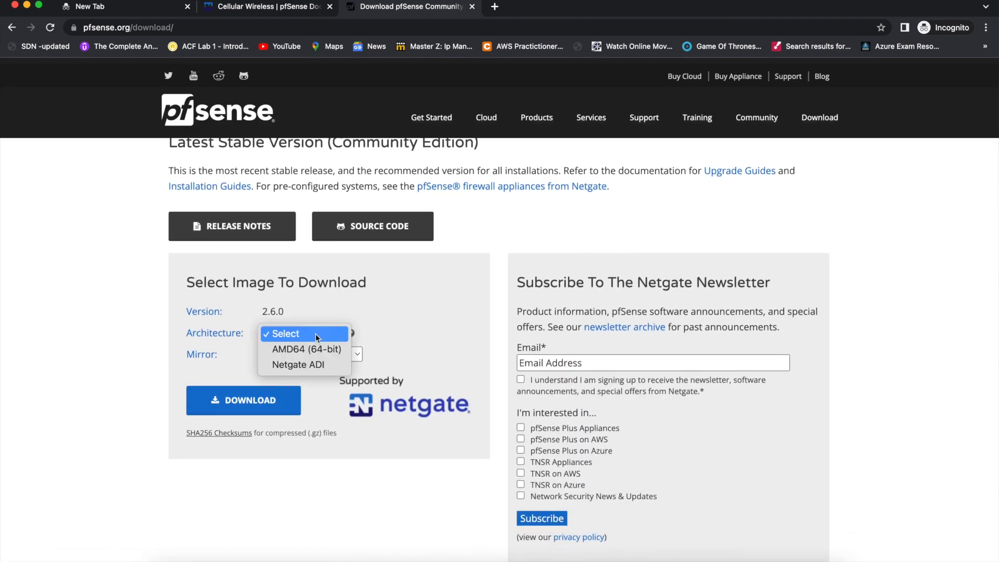
click(311, 350)
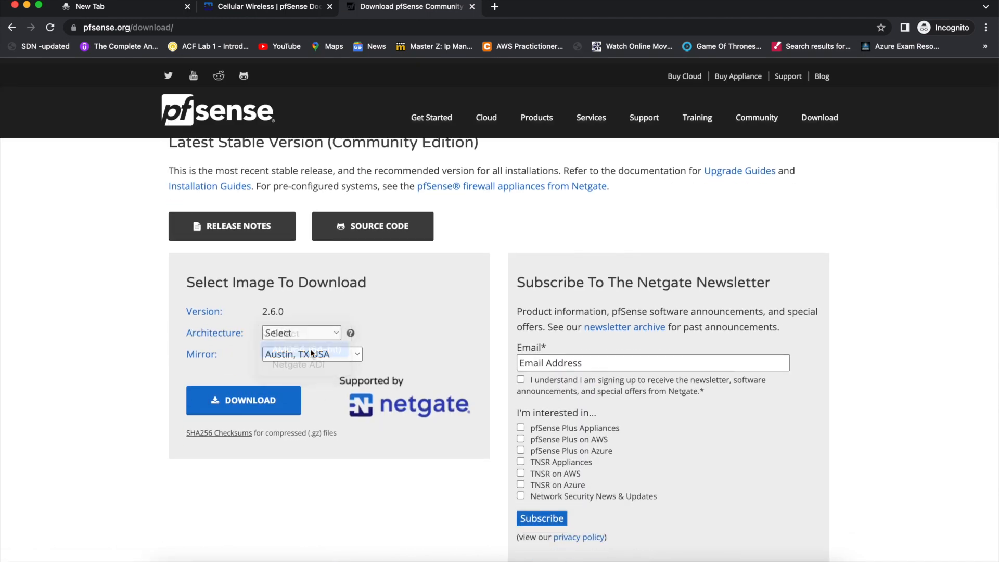
click(310, 354)
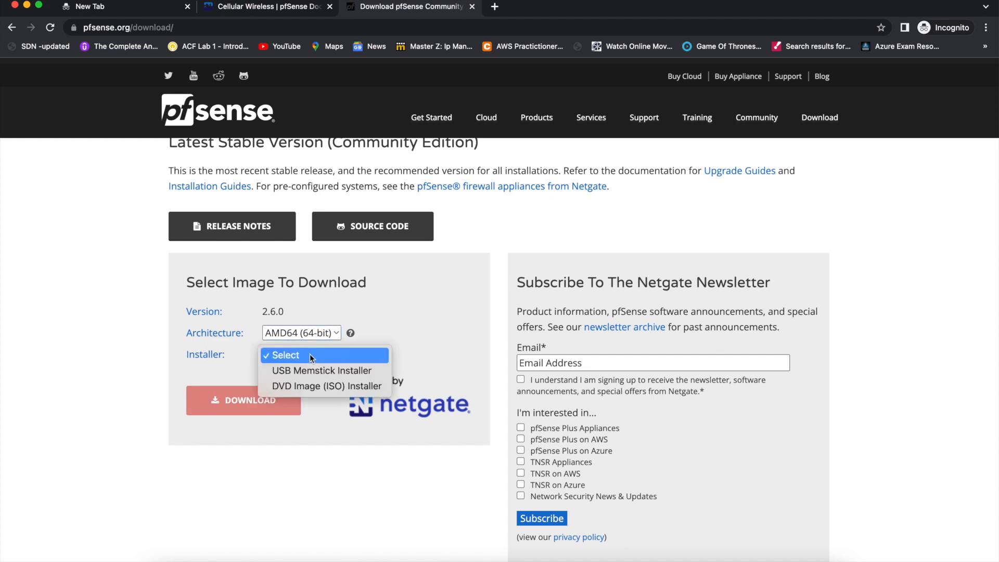
click(313, 390)
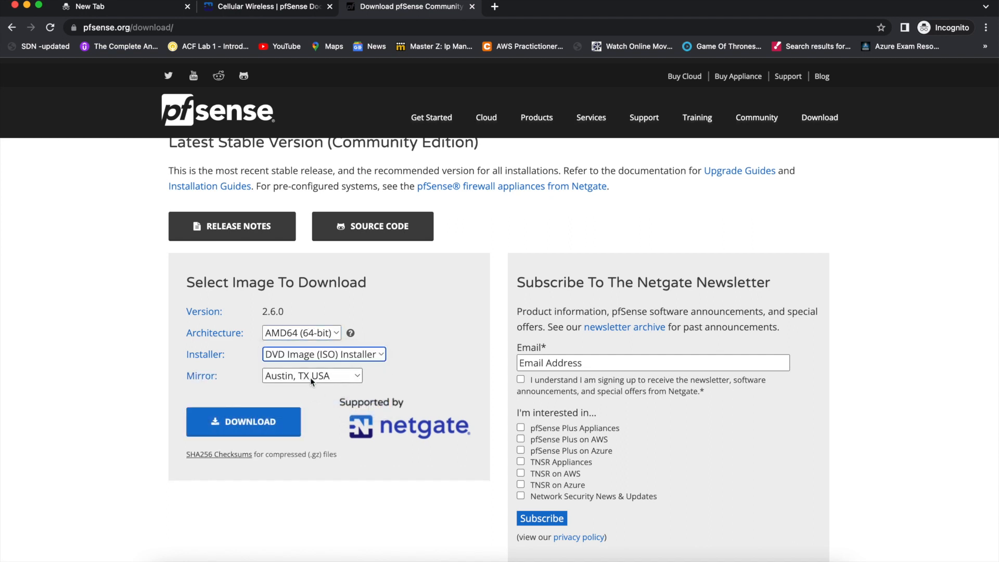
click(310, 376)
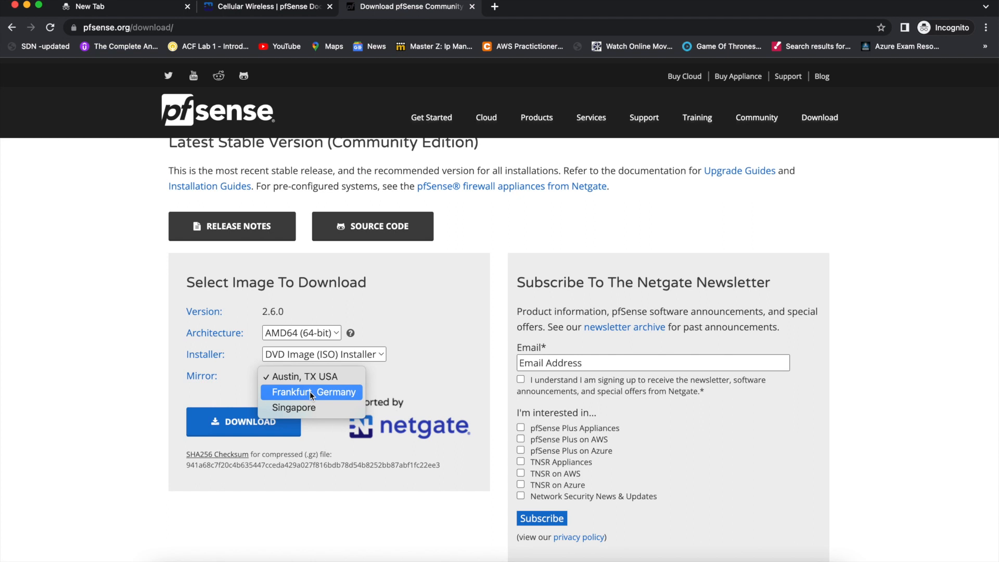
click(310, 391)
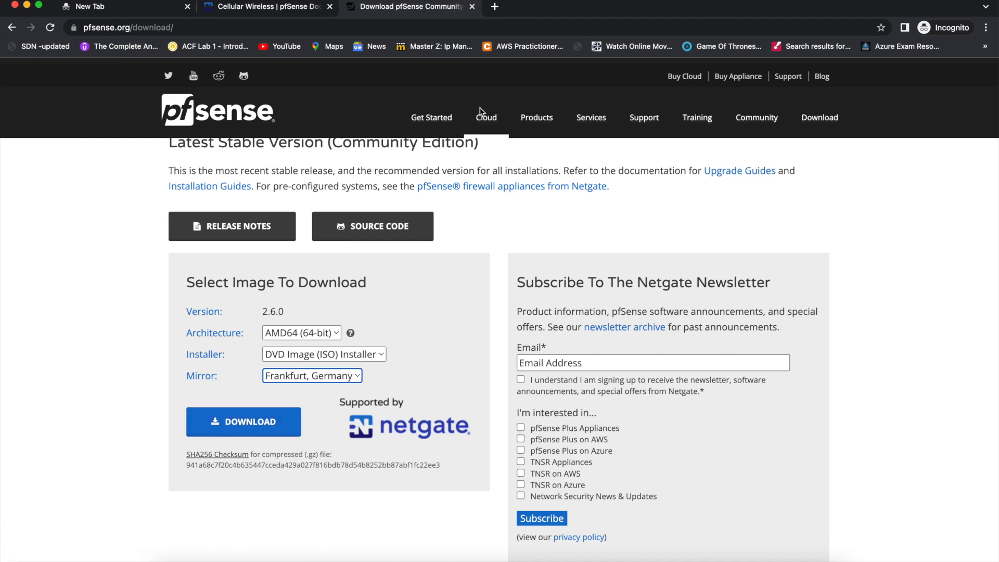
key(super+w)
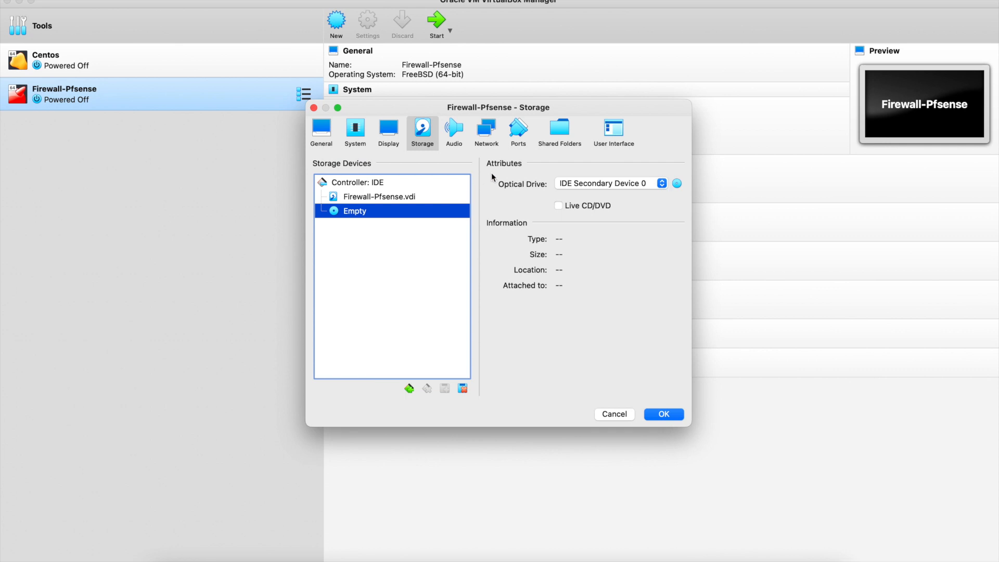
Load pfSense-CE-2.5.0-RELEASE-amd64.iso into Firewall-Pfsense's optical drive and save the storage settings.
click(676, 183)
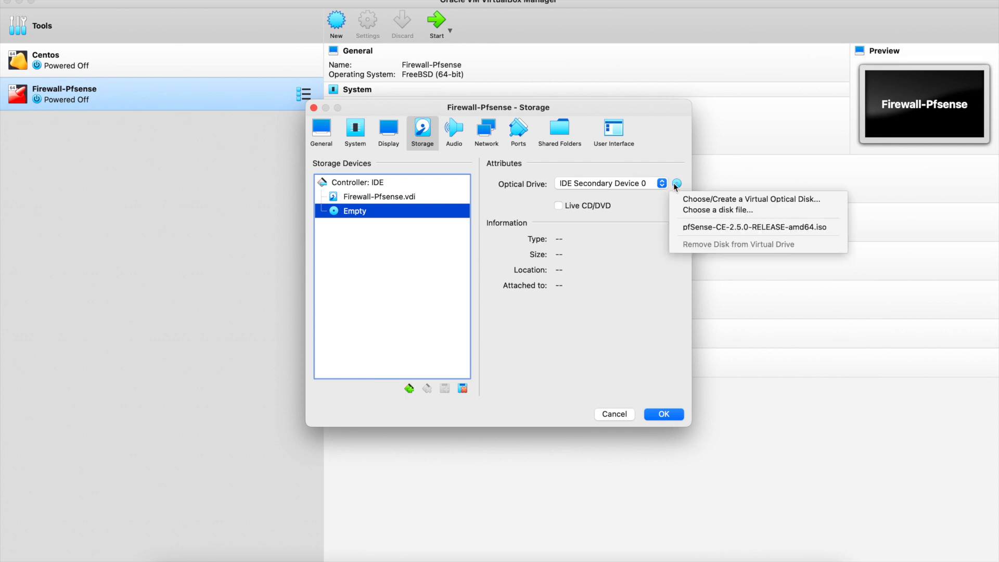
click(702, 210)
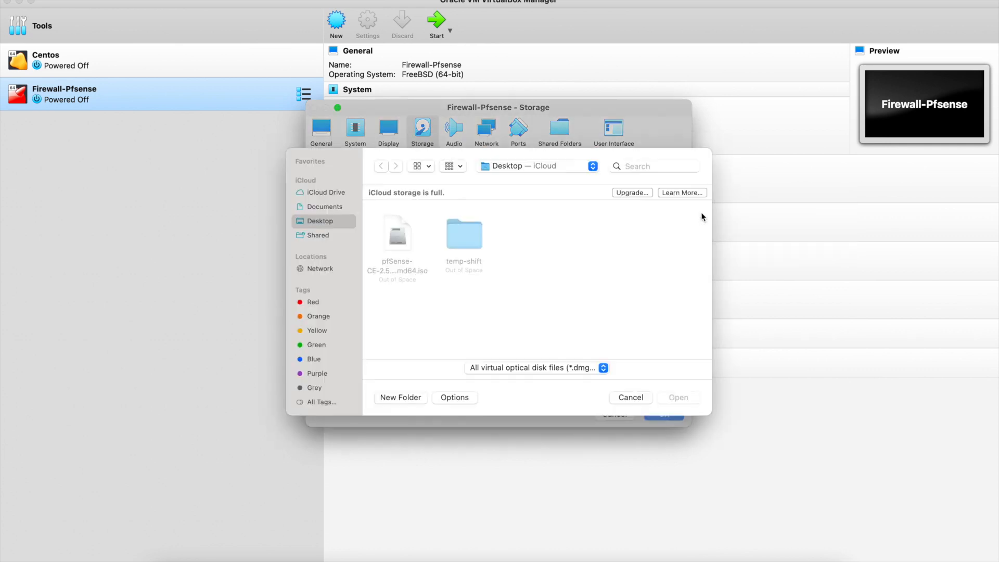
click(399, 224)
click(664, 399)
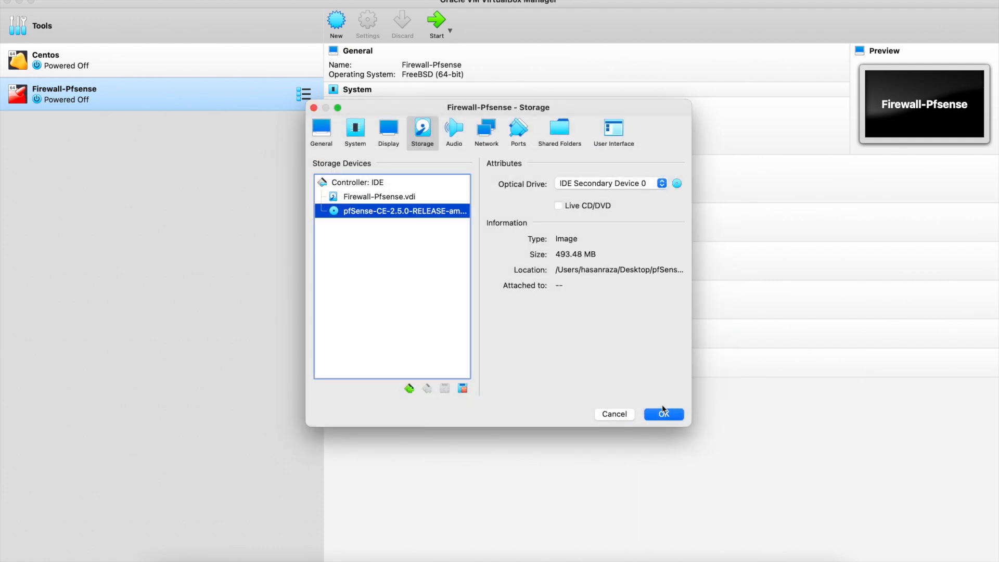
click(662, 414)
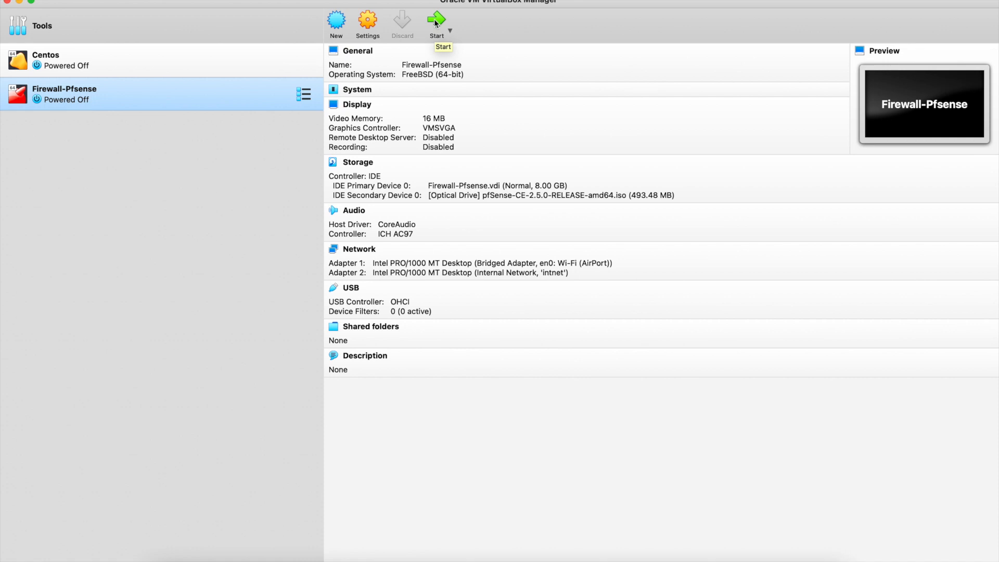
Boot Firewall-Pfsense, scale its display to 200% and move the console window to the upper left.
click(436, 23)
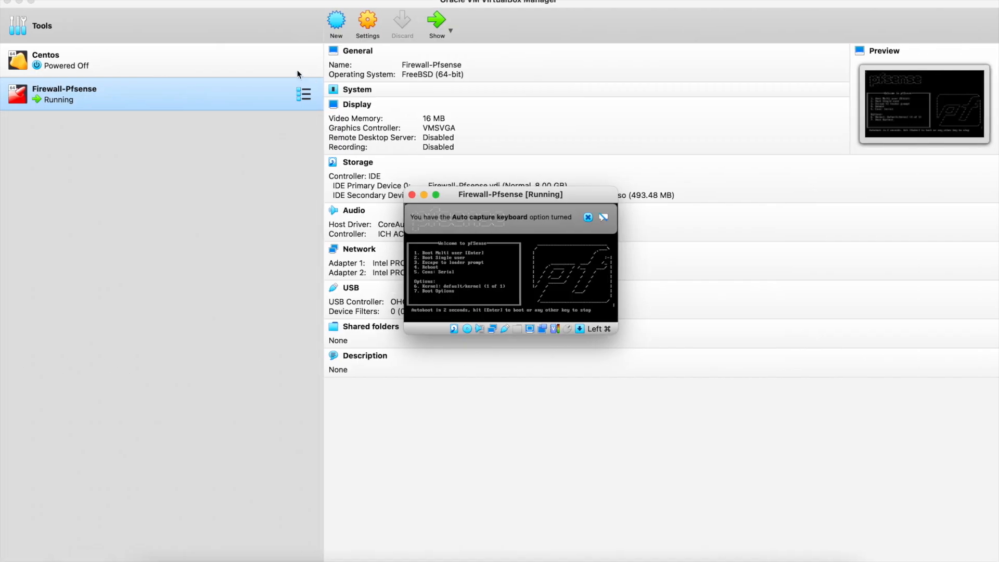
click(224, 3)
mouse_move(198, 145)
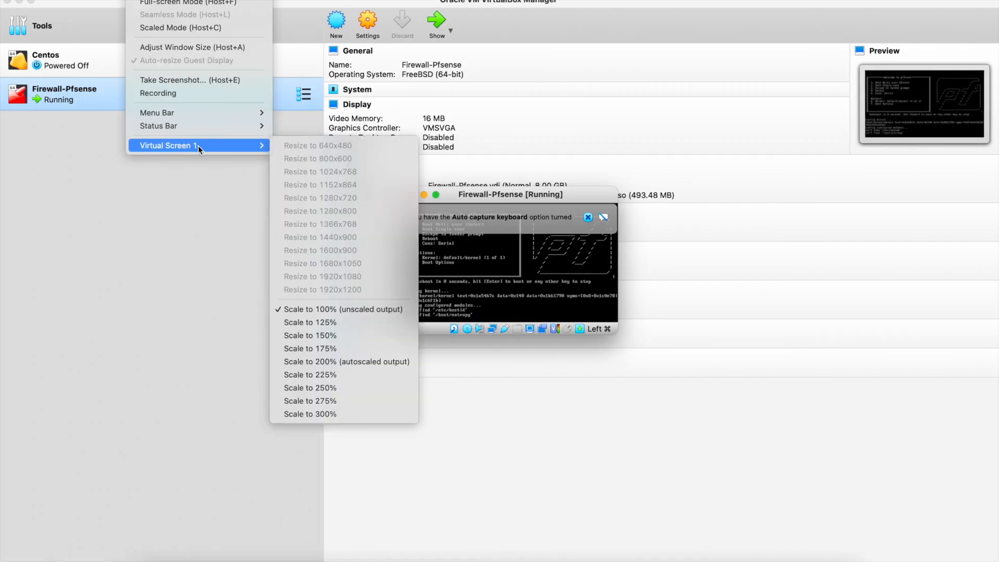
click(335, 364)
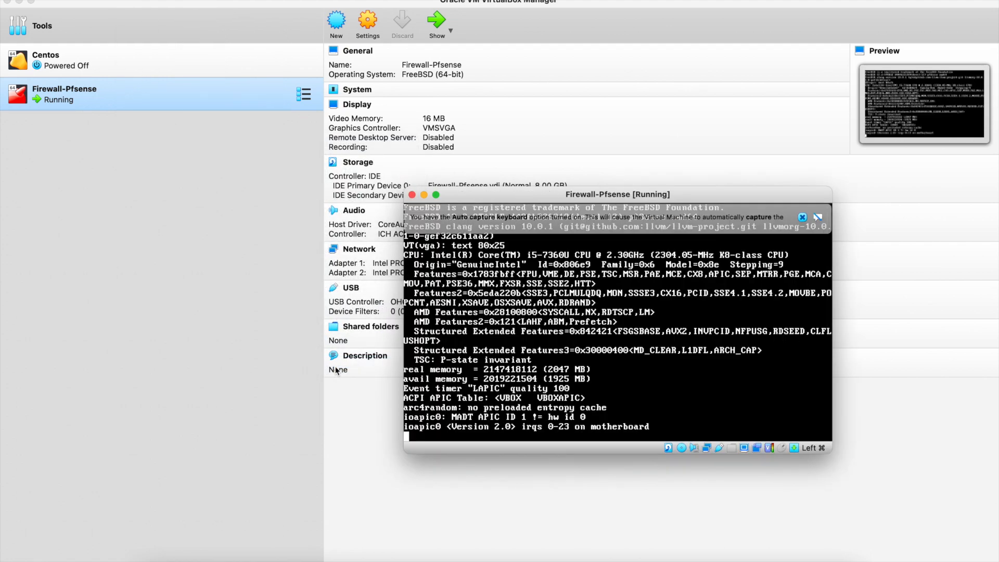
drag(672, 199, 478, 118)
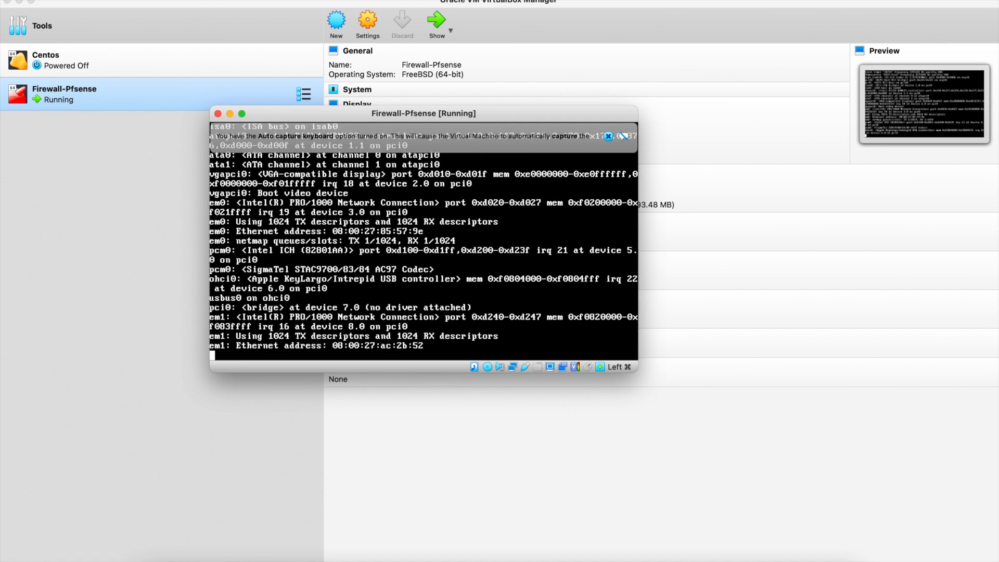
Scale the VM display to 275% and dismiss the keyboard and mouse notification bars.
click(137, 0)
mouse_move(189, 145)
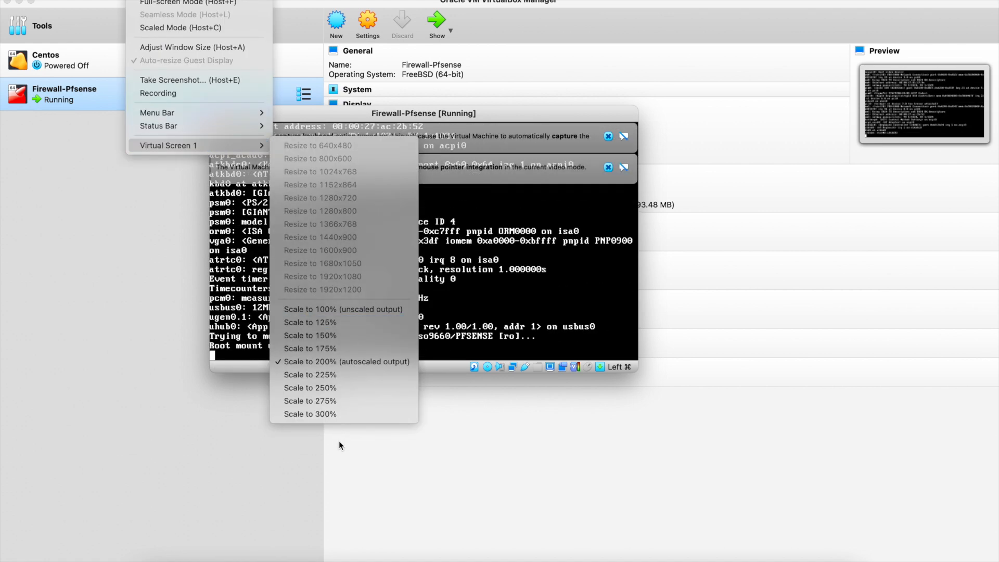
click(330, 395)
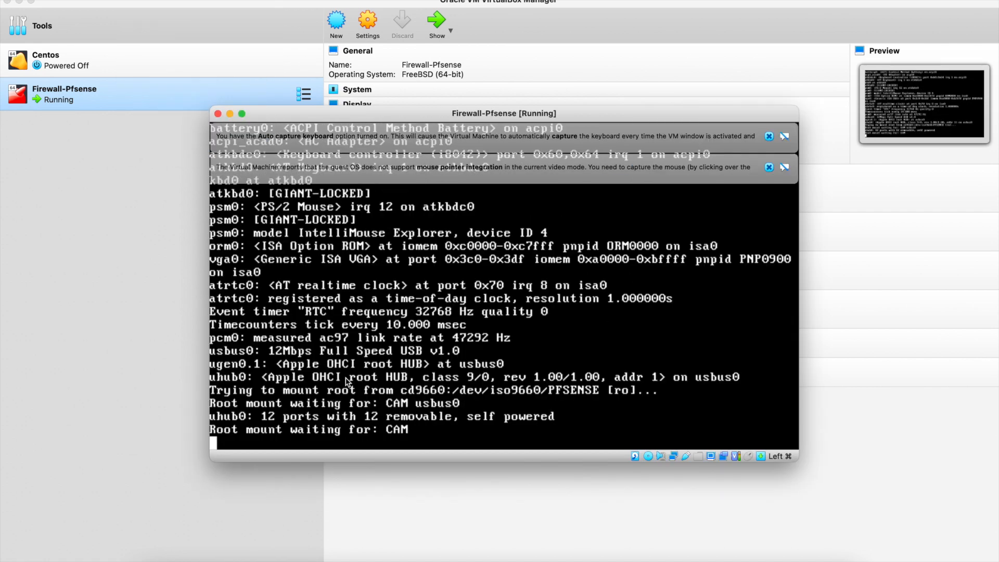
click(769, 136)
click(769, 136)
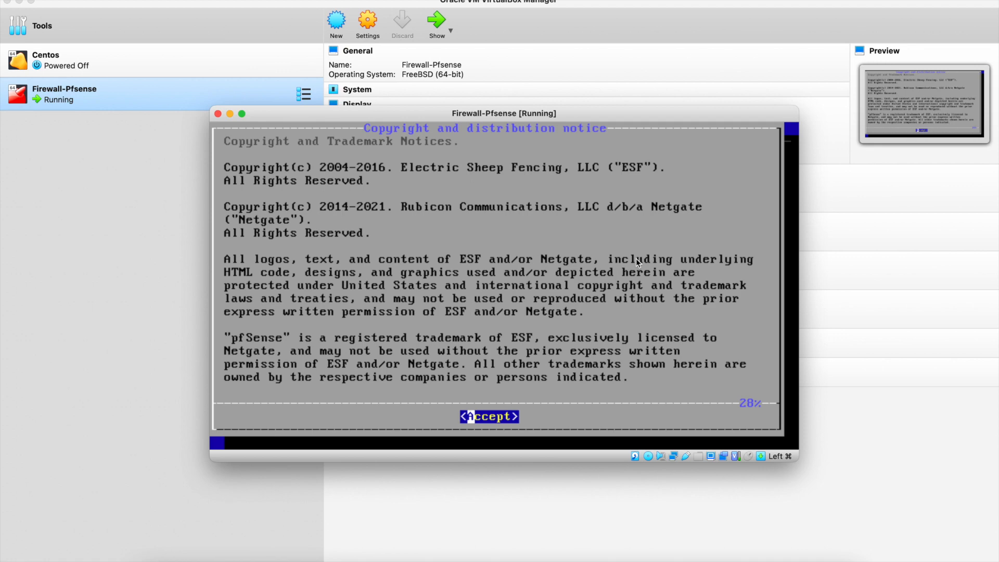
Accept the pfSense copyright notice, confirm Install, and keep the default US keymap.
key(Return)
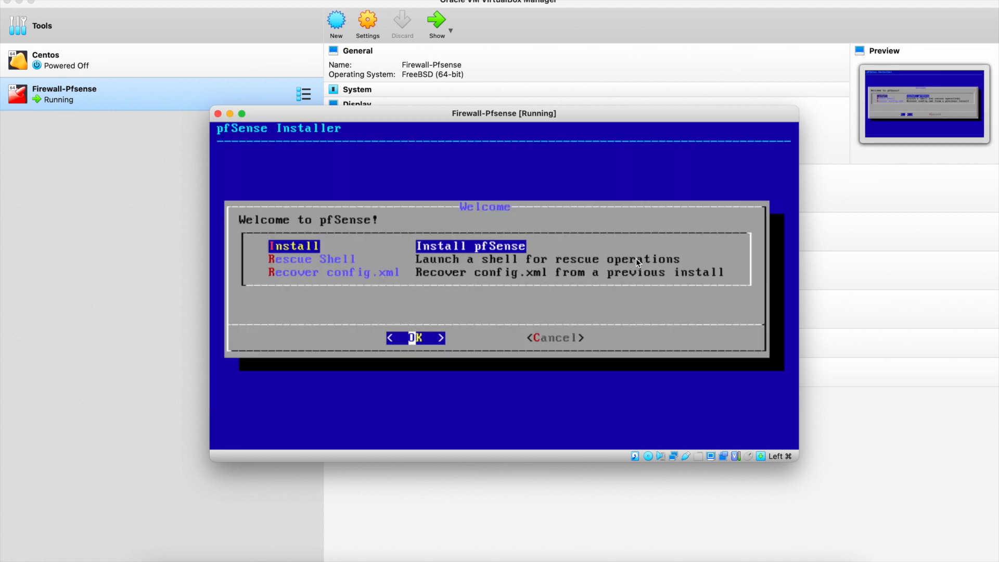
key(Right)
key(Left)
key(Right)
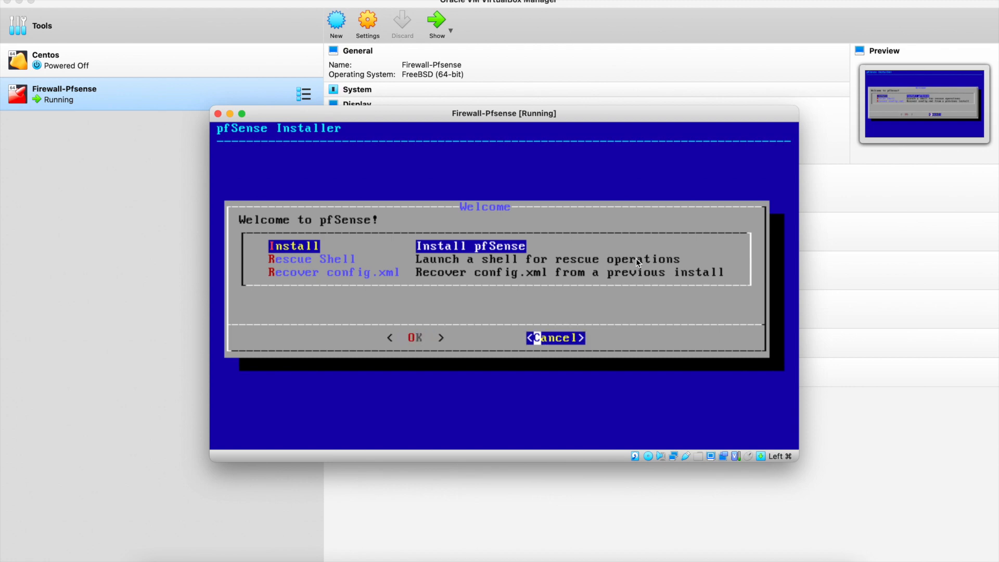
key(Left)
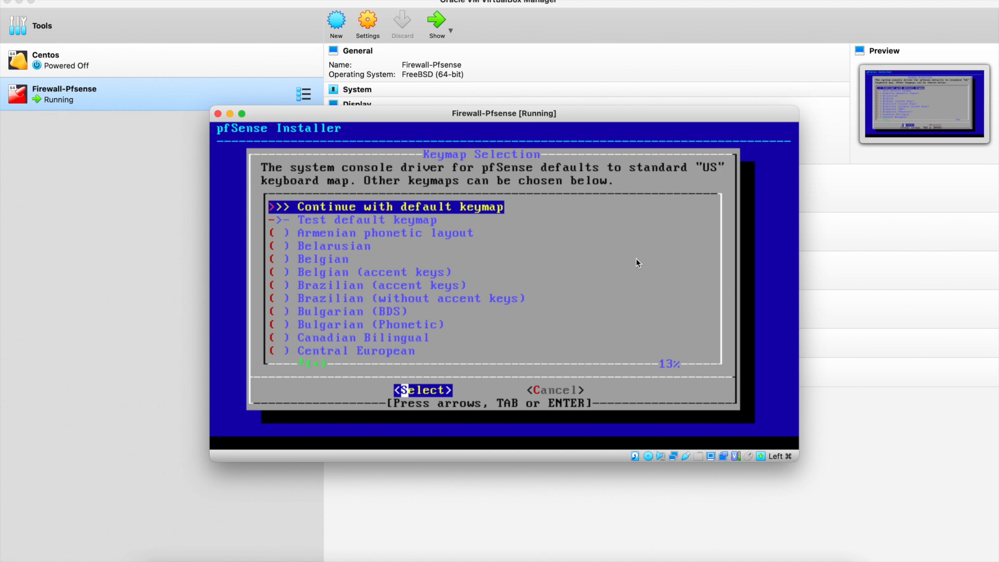
key(Return)
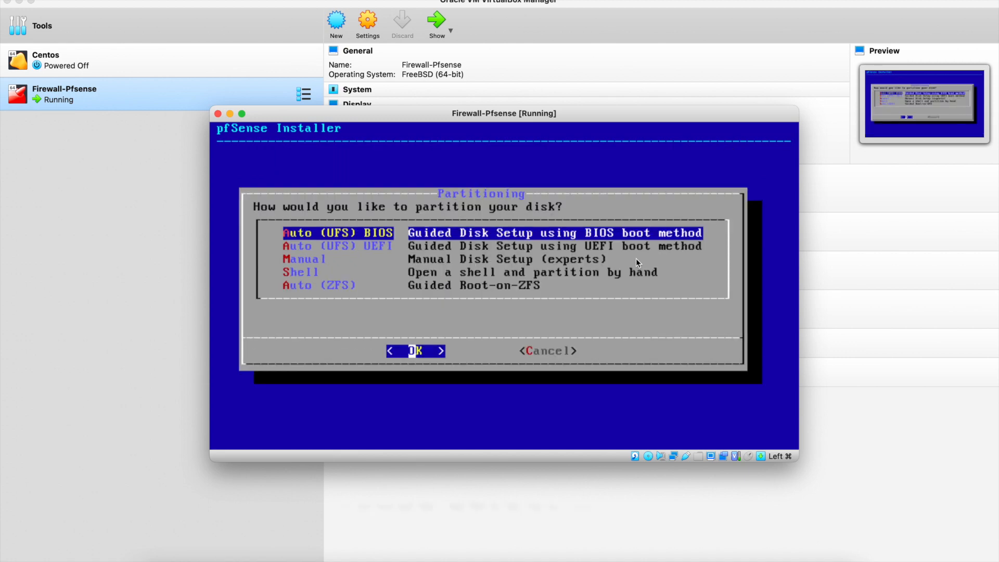
Install with Auto (UFS) UEFI partitioning, decline the shell, and reboot.
key(Down)
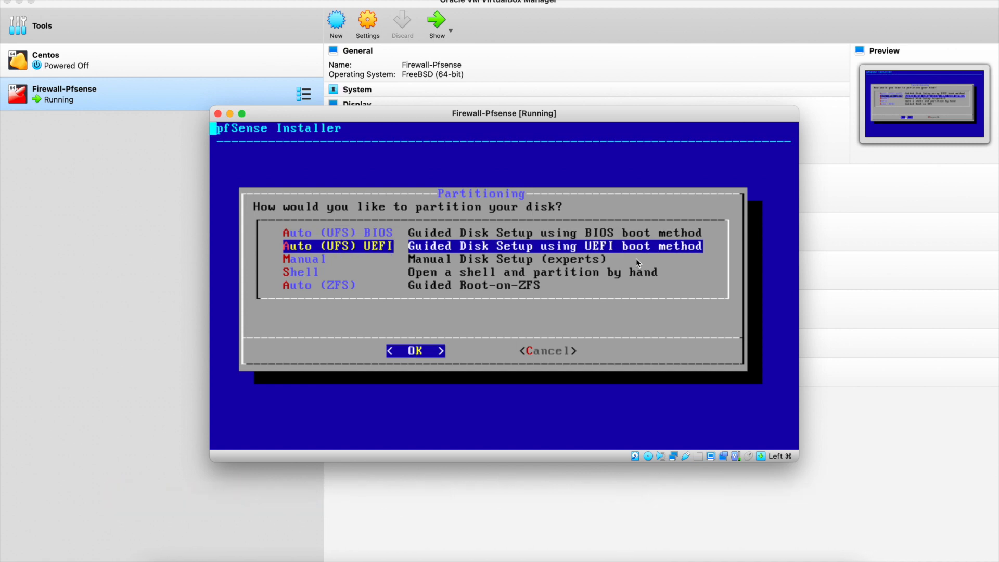
key(Return)
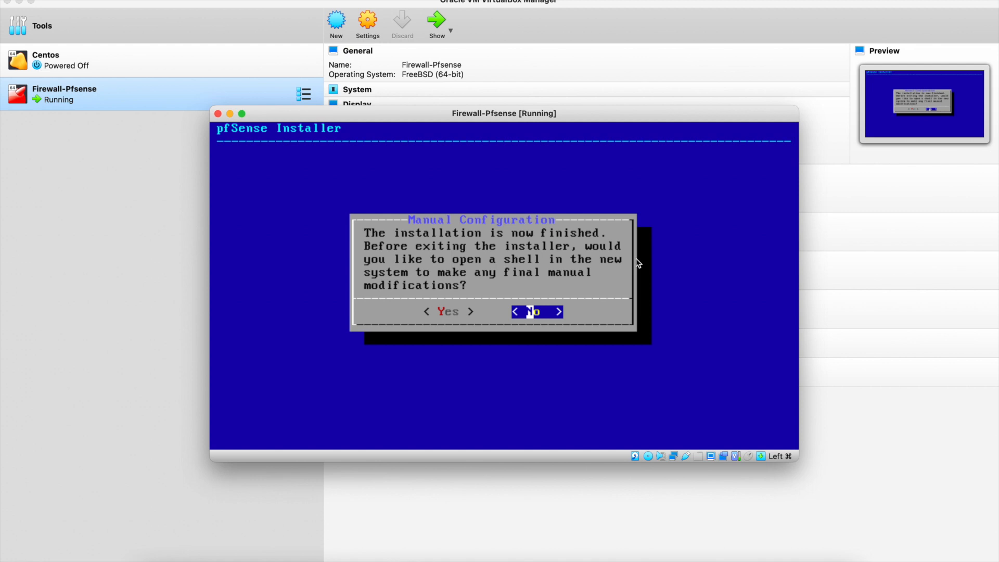
key(Return)
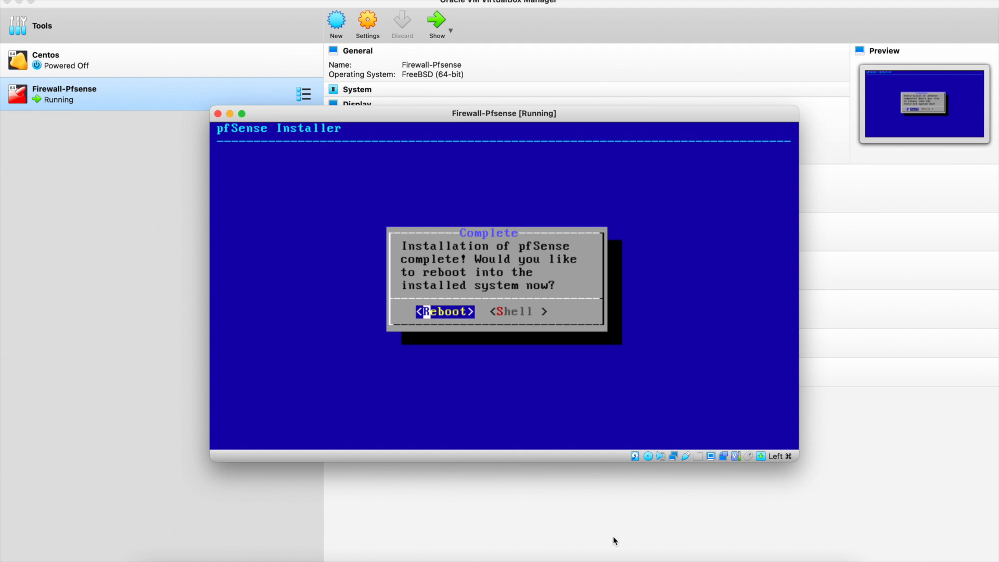
key(Return)
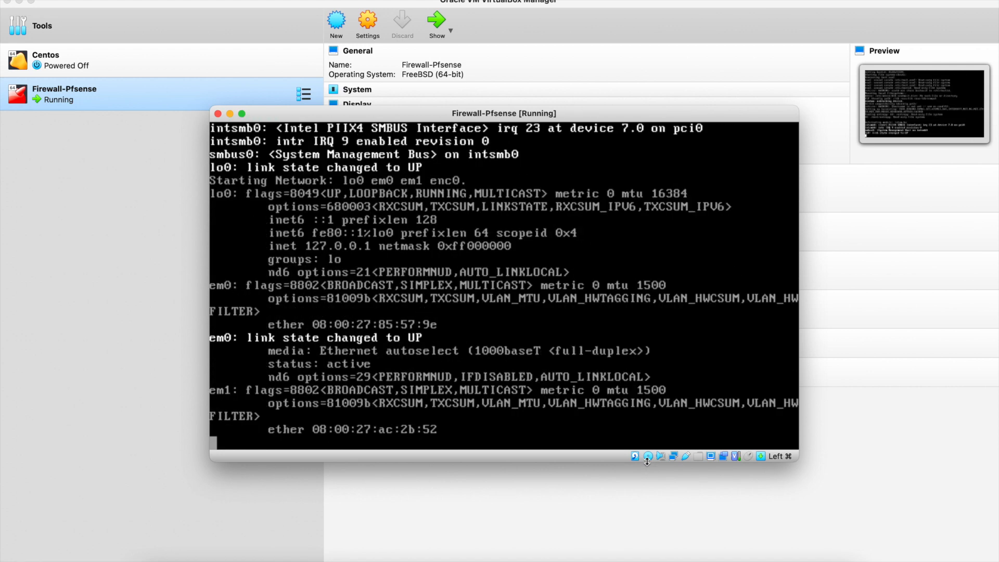
Remove the pfSense installer ISO from the optical drive with Force Unmount.
click(647, 456)
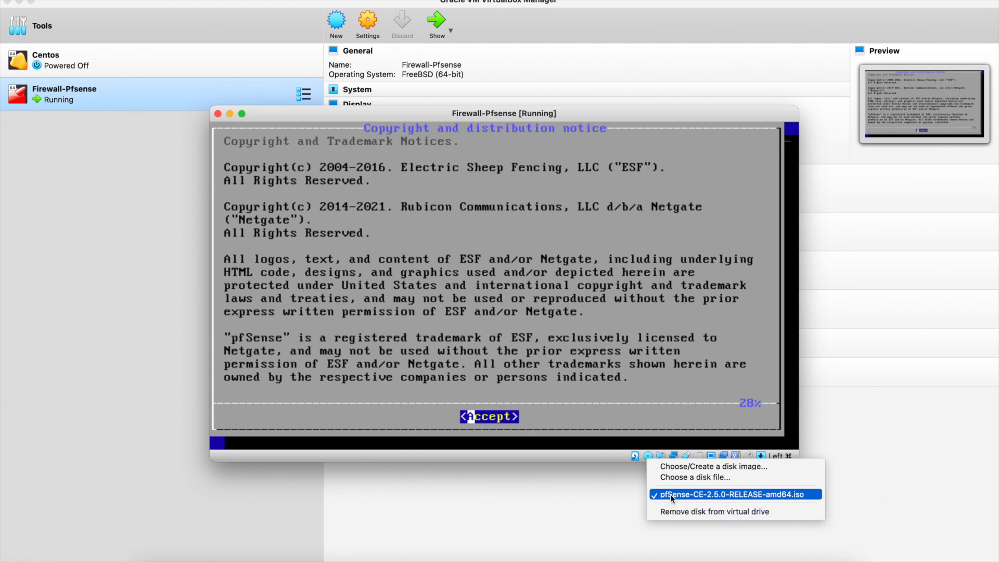
click(692, 511)
click(555, 336)
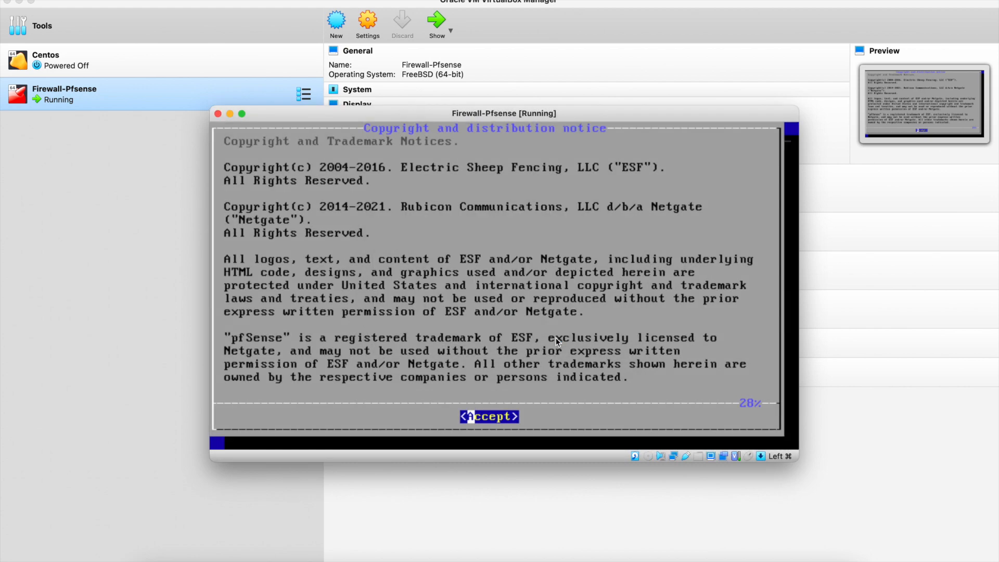
Power off the Firewall-Pfsense VM and start it again.
click(218, 114)
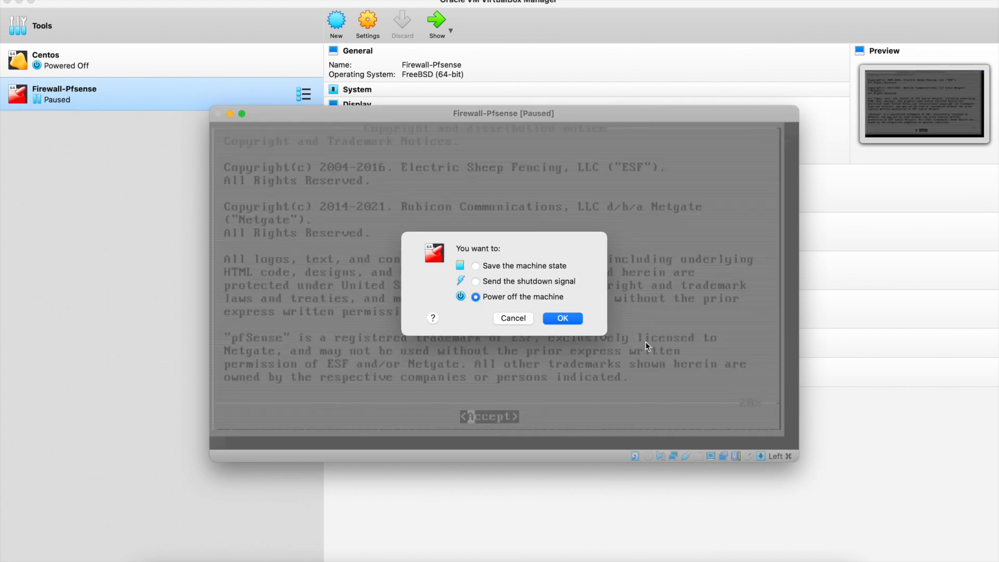
click(561, 318)
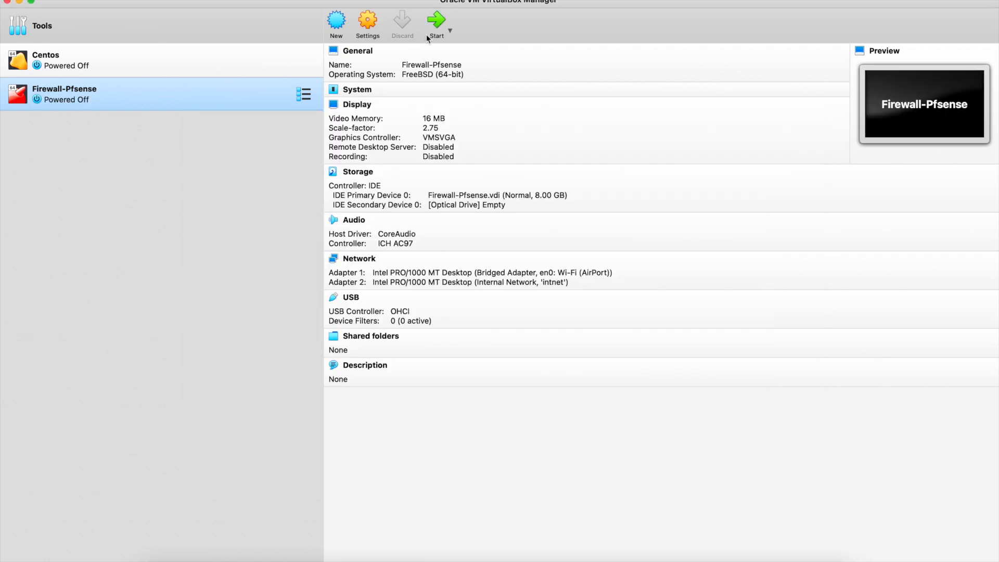
click(435, 23)
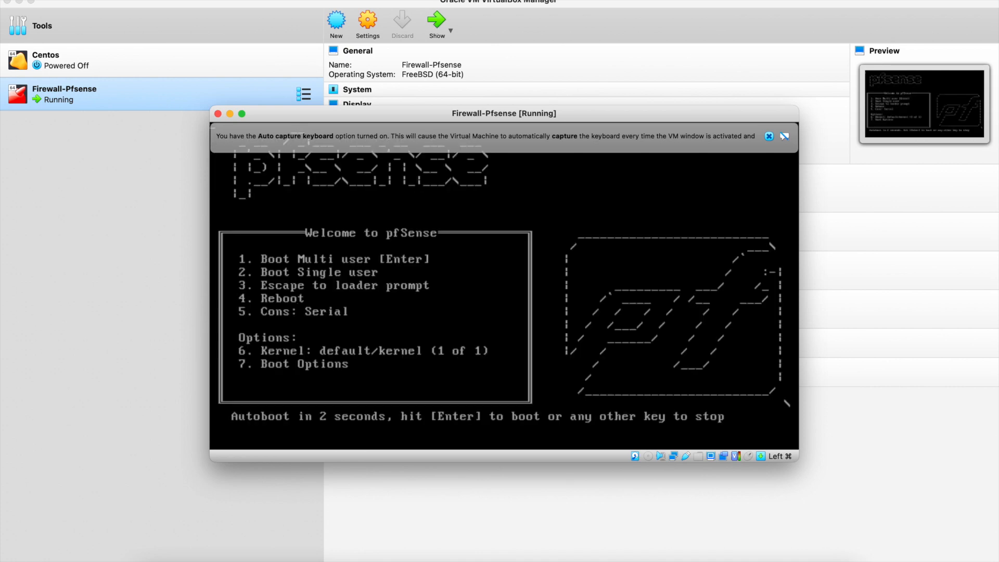
Dismiss the keyboard auto-capture notice and let pfSense autoboot from its disk.
click(769, 135)
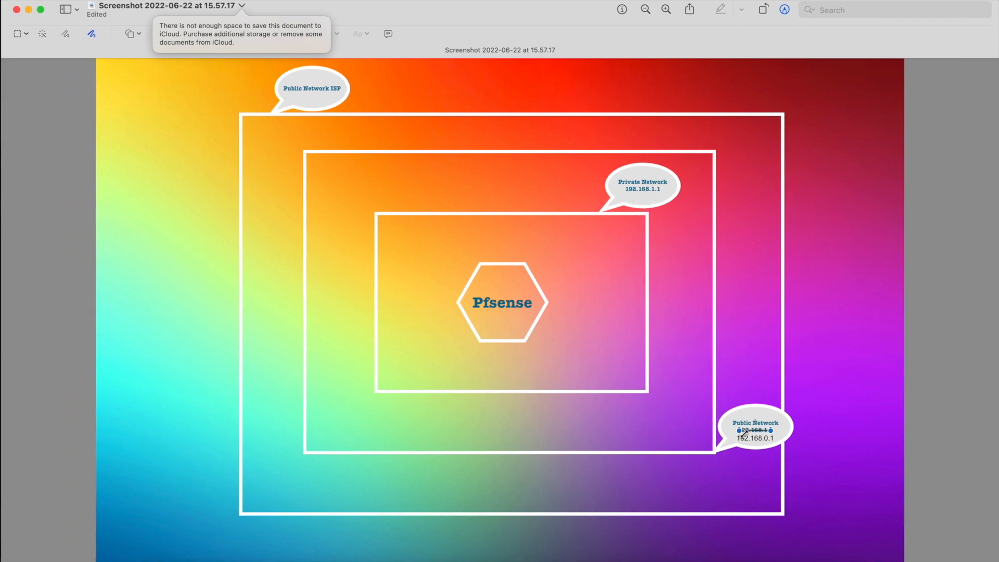
Switch spaces back to the pfSense console showing WAN 192.168.0.187 and LAN 192.168.1.1.
key(ctrl+Right)
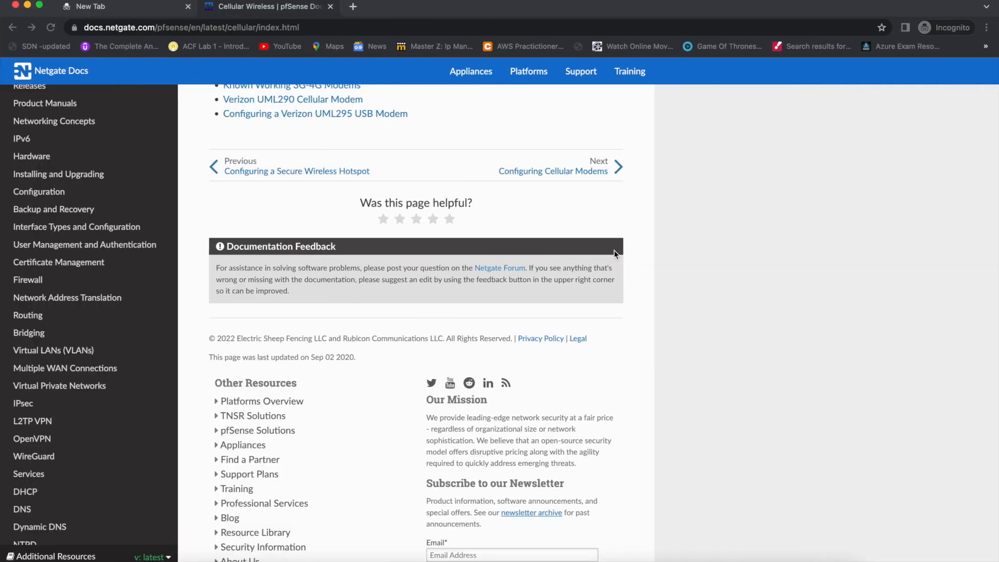
Load 192.168.0.187 in a new Incognito tab, then return to VirtualBox Manager.
key(super+t)
text(192.168.0.2)
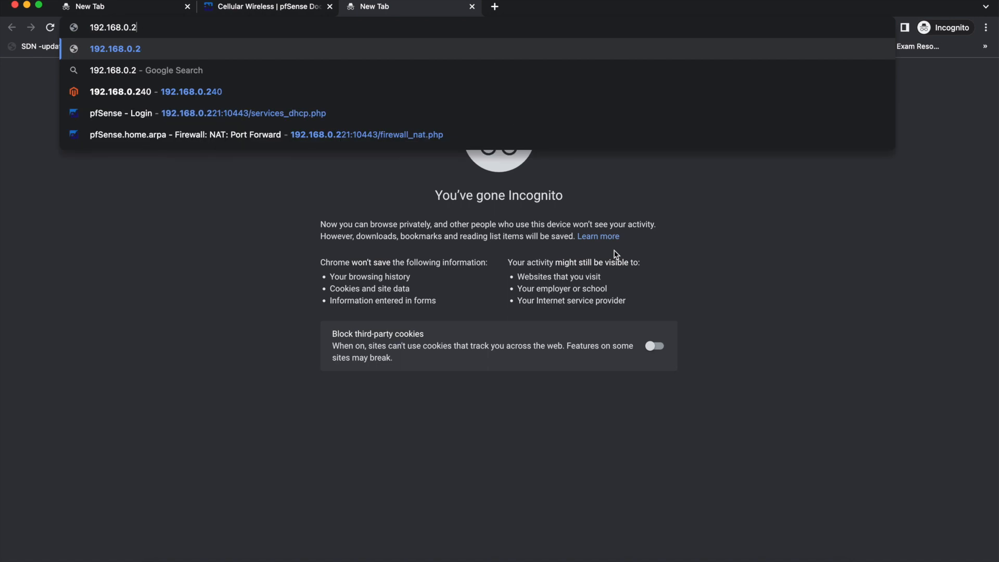
key(BackSpace)
text(187)
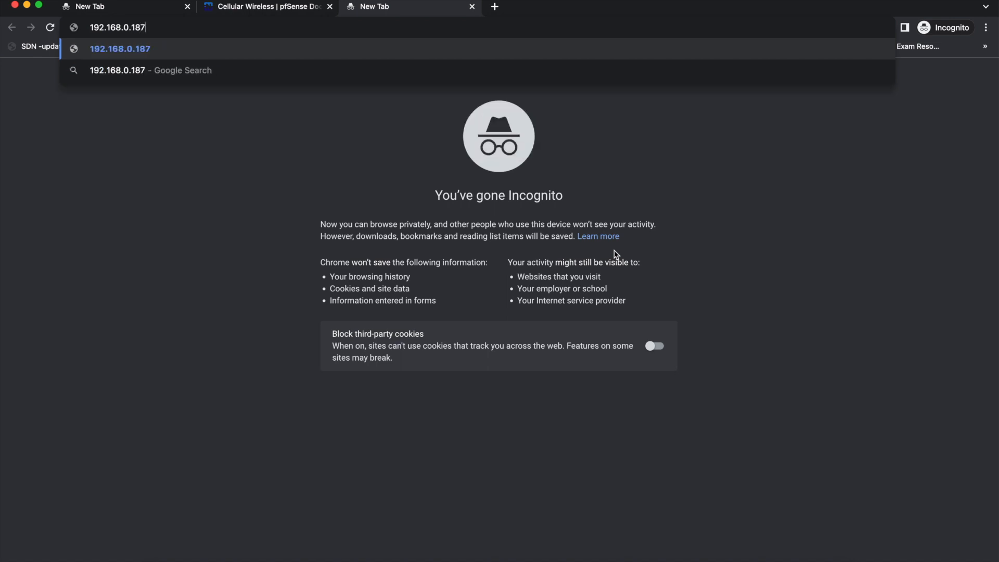
key(Return)
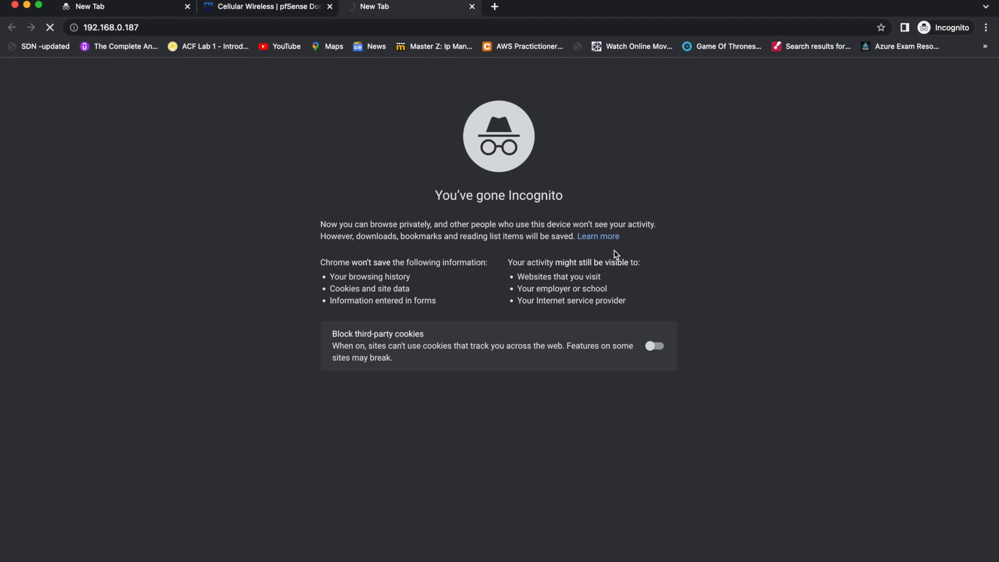
key(ctrl+Left)
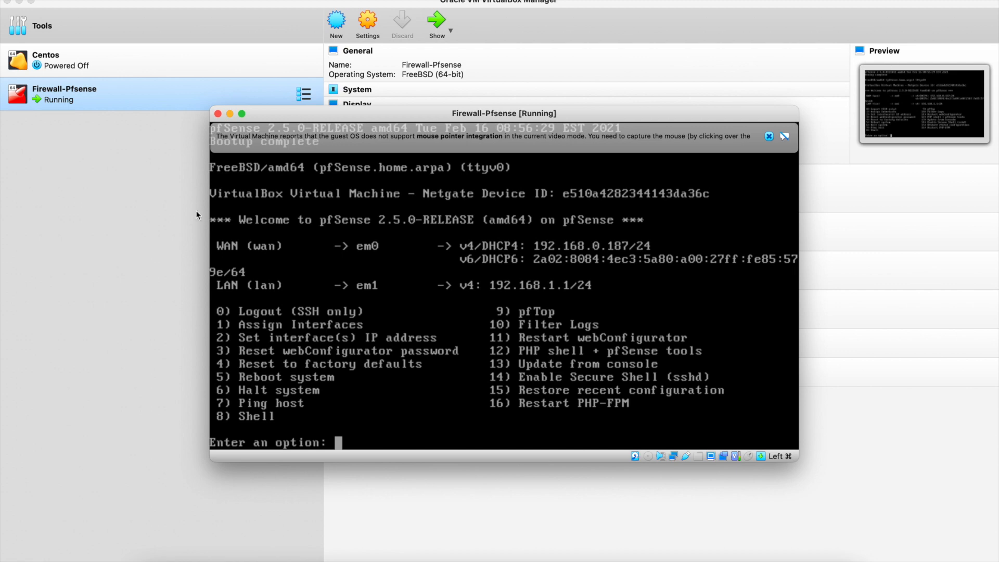
click(152, 185)
Attach the Centos VM's first network adapter to Internal Network 'intnet'.
click(122, 66)
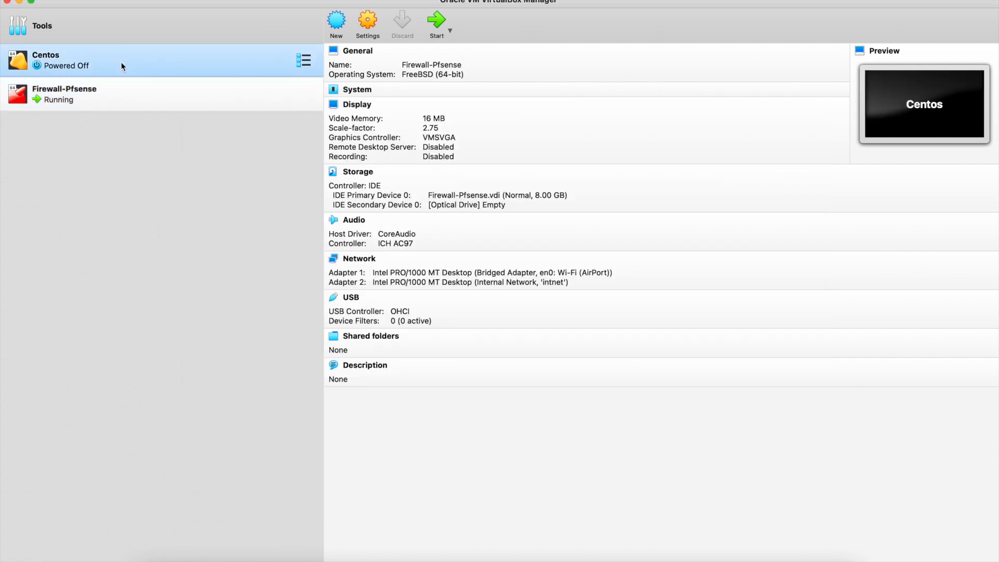
click(362, 27)
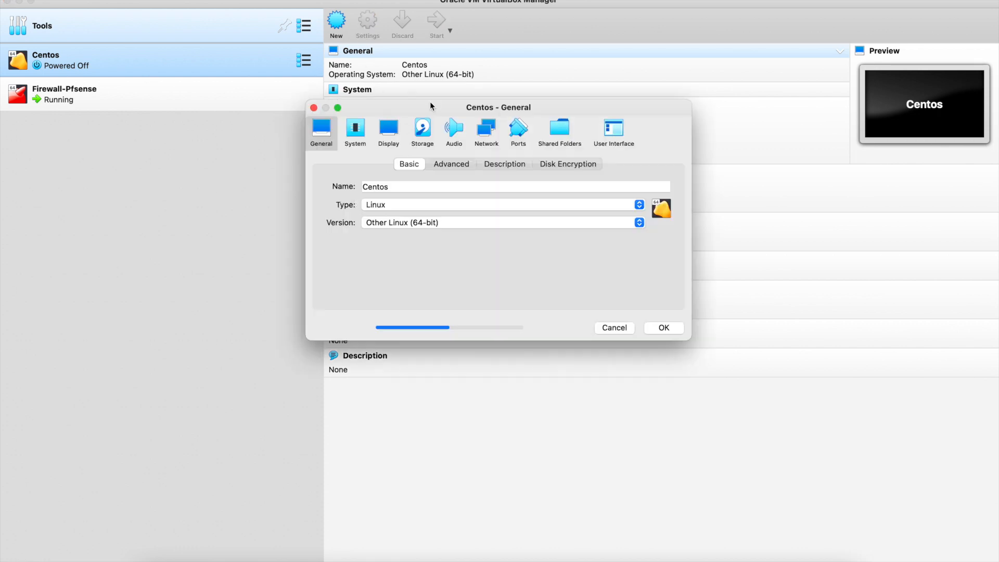
click(482, 135)
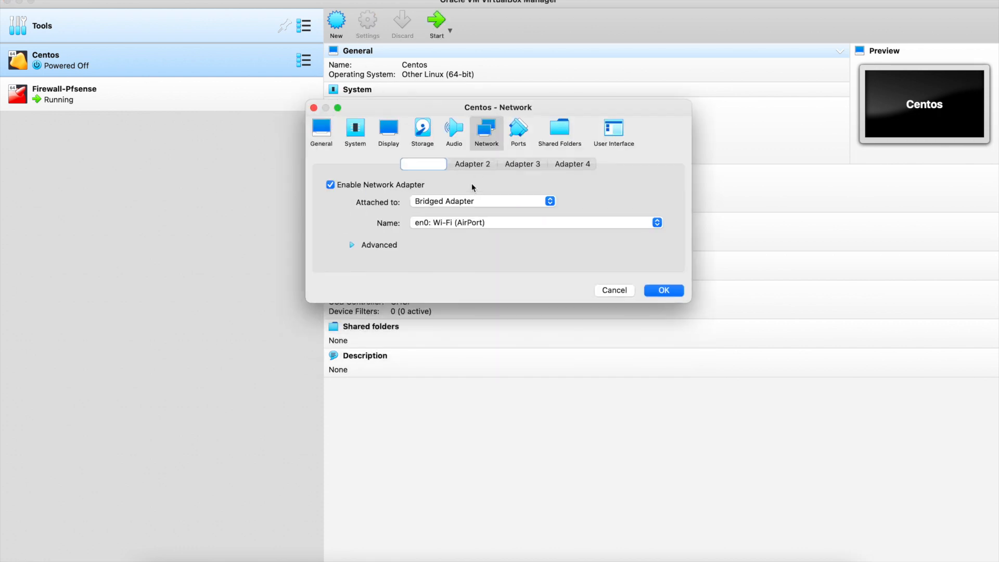
click(466, 202)
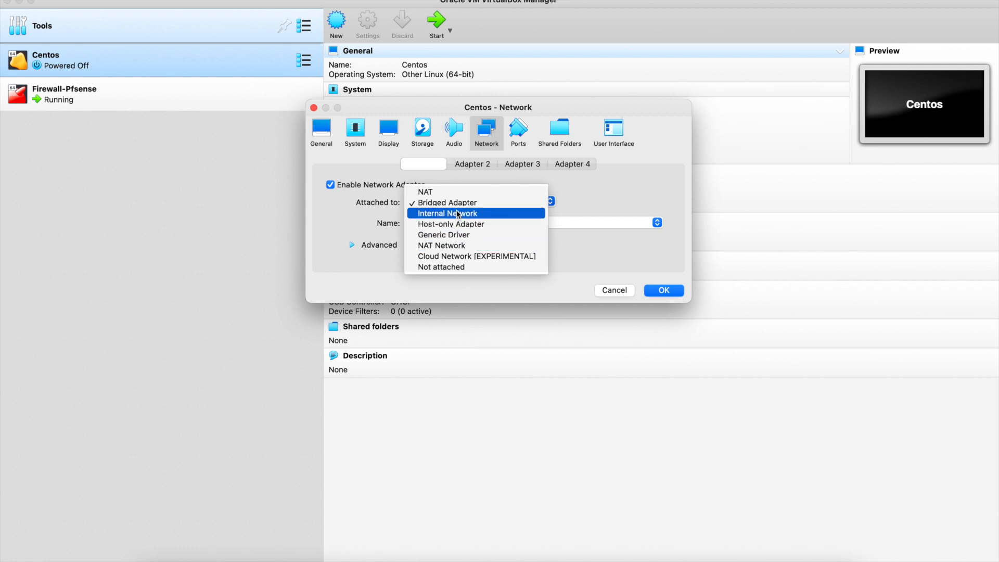
click(458, 214)
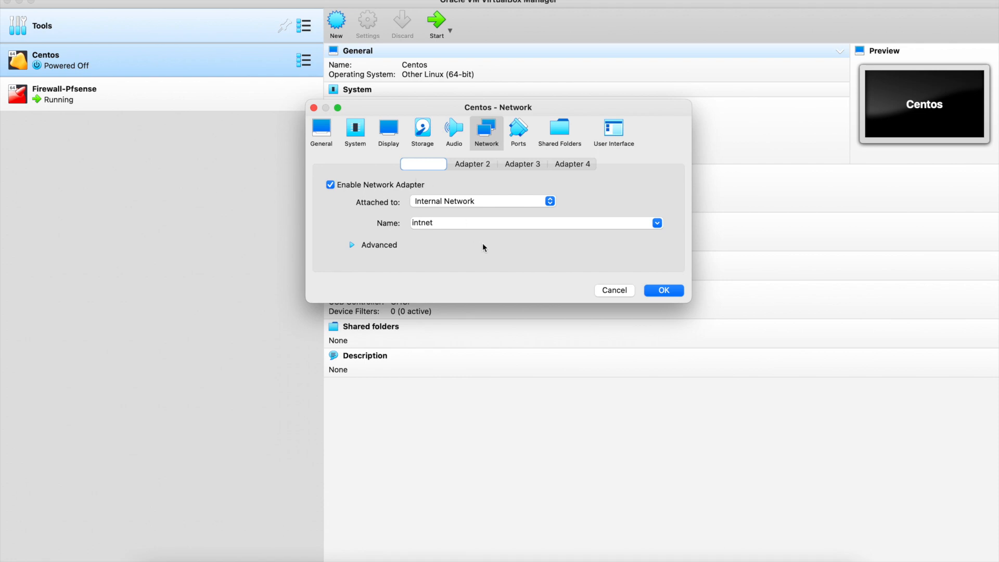
click(651, 290)
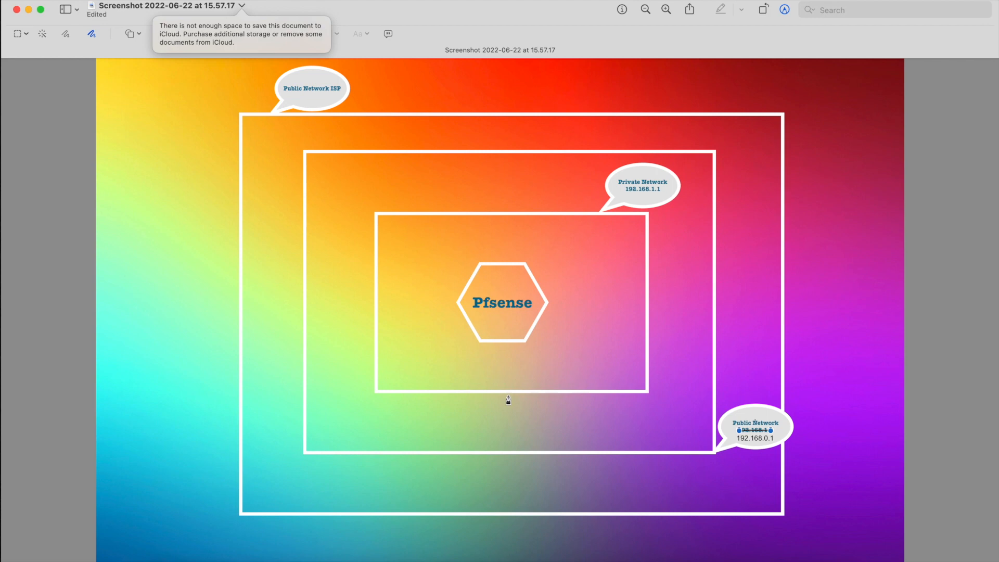
Sketch strokes linking the Pfsense hexagon to the box and circling the downward arrow's tip.
mouse_move(518, 343)
mouse_down()
mouse_move(518, 452)
mouse_move(512, 444)
mouse_move(520, 451)
mouse_move(531, 439)
mouse_up()
mouse_move(543, 314)
mouse_down()
mouse_move(643, 308)
mouse_move(632, 325)
mouse_up()
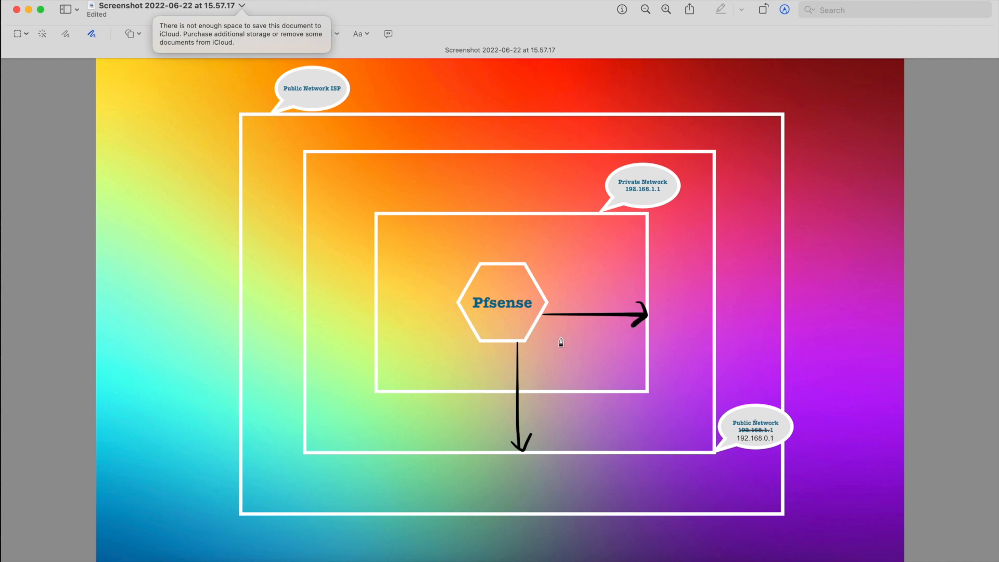
mouse_move(571, 238)
mouse_down()
mouse_move(570, 260)
mouse_move(593, 277)
mouse_move(633, 236)
mouse_move(585, 232)
mouse_move(568, 251)
mouse_up()
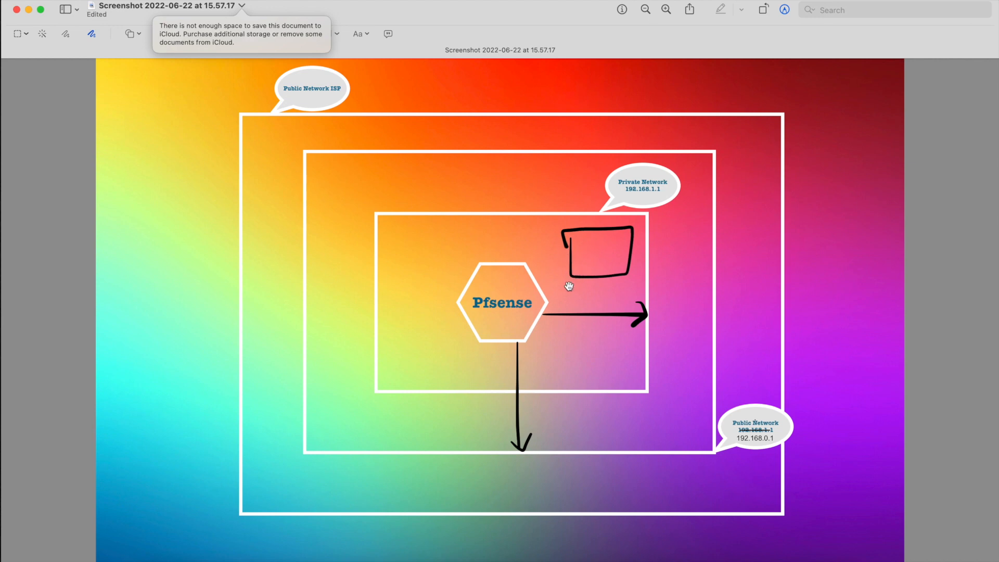
mouse_move(495, 261)
mouse_down()
mouse_move(539, 230)
mouse_move(569, 264)
mouse_up()
mouse_move(545, 472)
mouse_down()
mouse_move(577, 462)
mouse_move(519, 465)
mouse_move(554, 475)
mouse_up()
key(ctrl+Right)
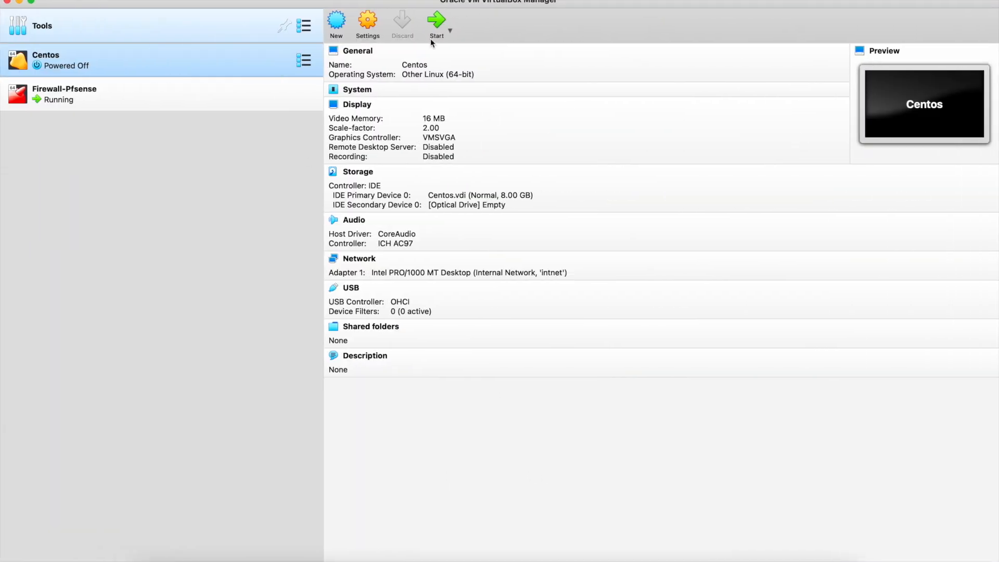
Start the Centos VM, dismiss its keyboard and mouse notices, and enlarge its window.
click(436, 23)
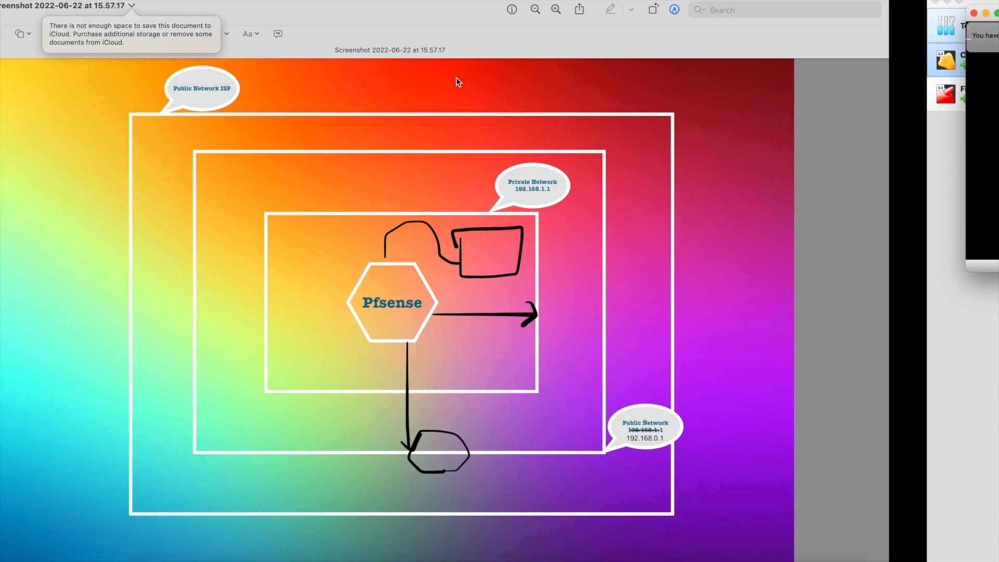
key(ctrl+Right)
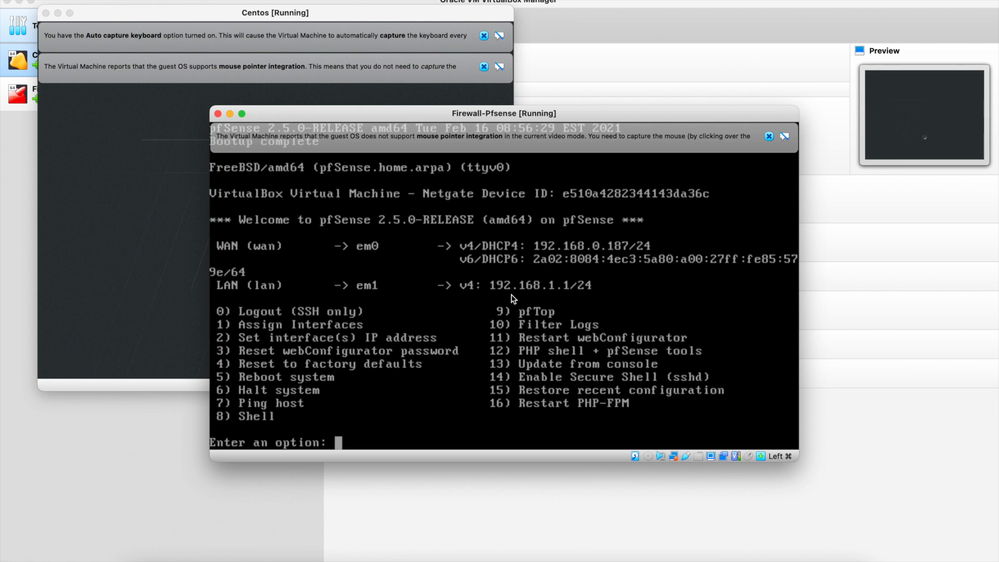
click(166, 326)
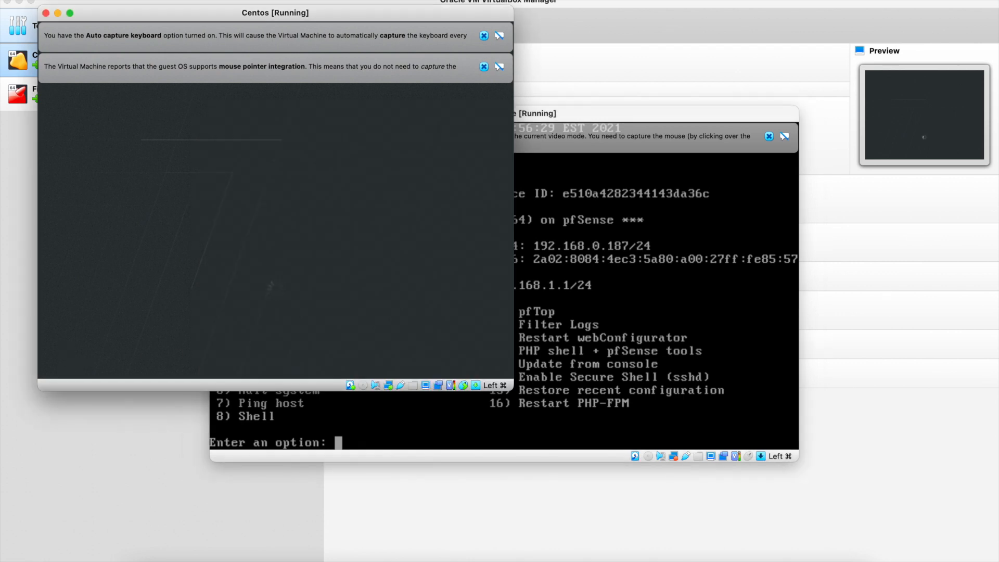
click(143, 453)
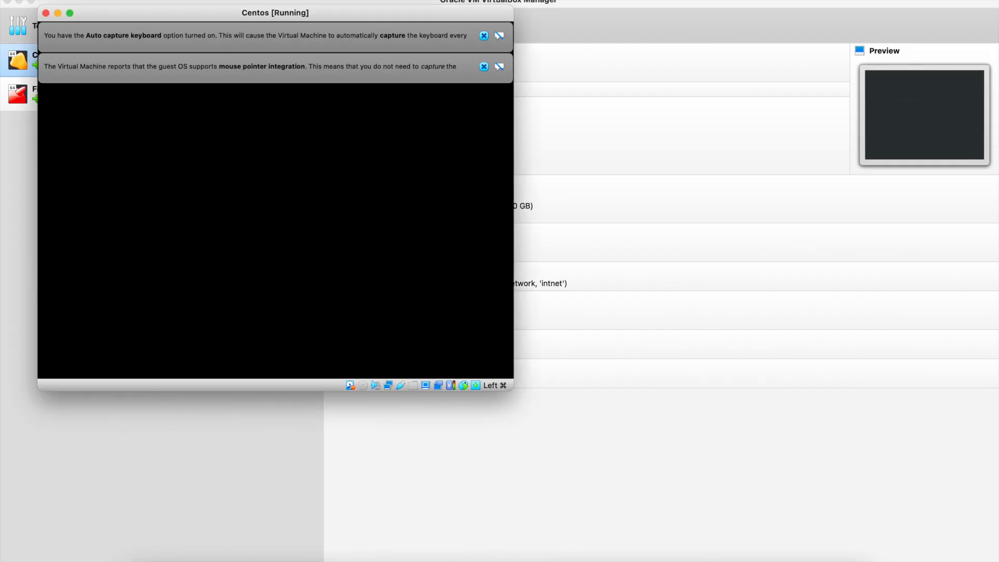
click(485, 35)
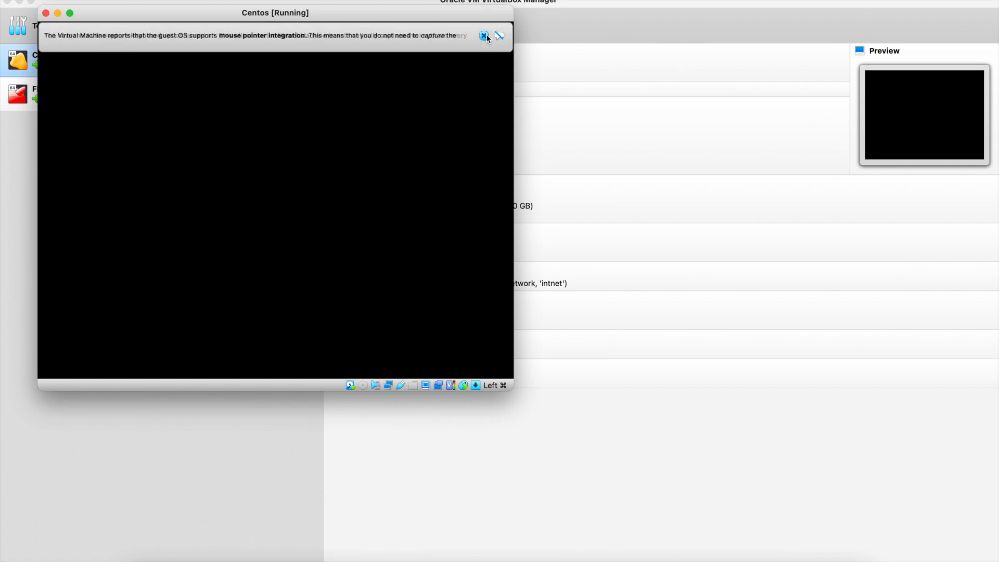
click(485, 35)
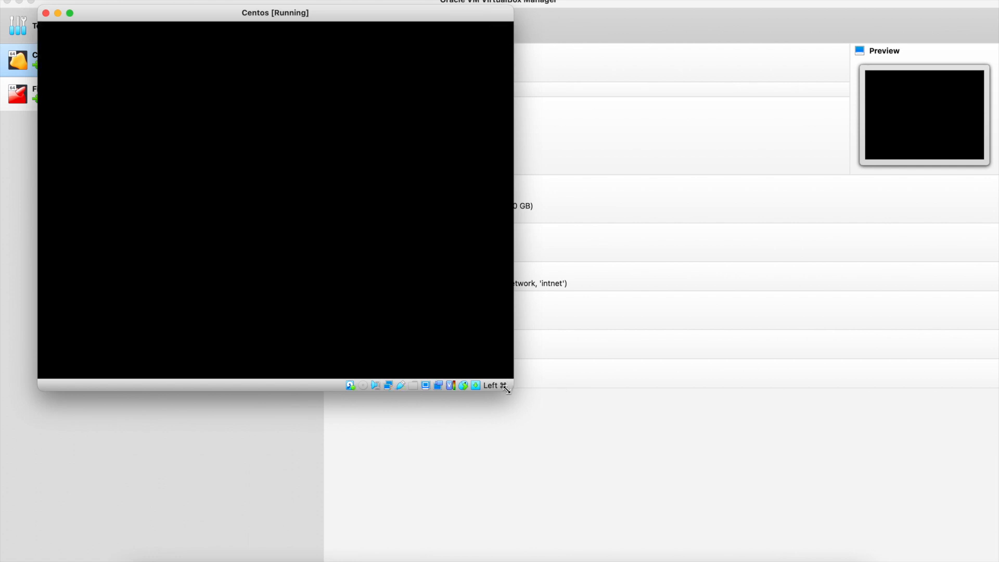
drag(507, 389, 613, 424)
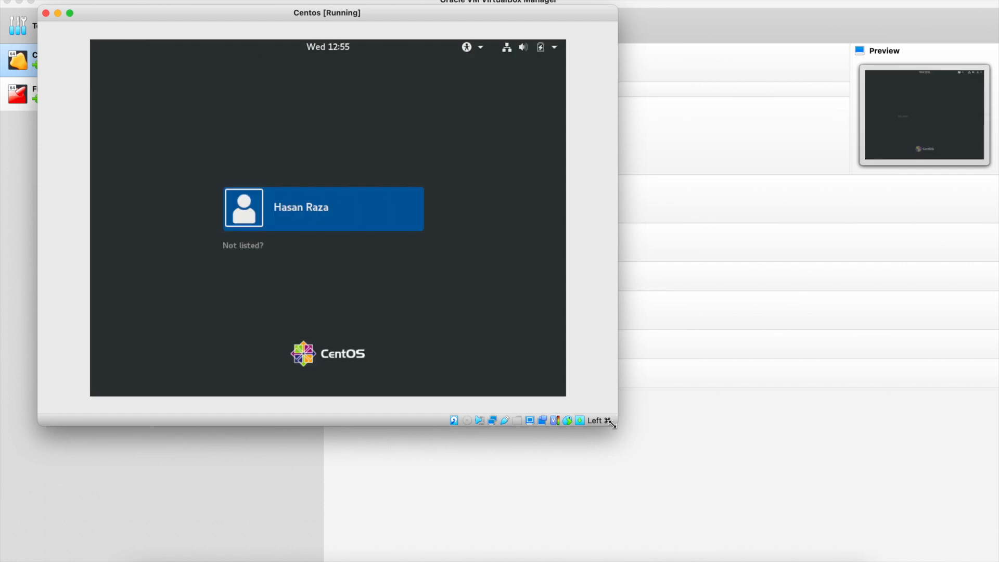
Sign in to CentOS by selecting the user account and entering its password.
key(Return)
text(*********)
key(Return)
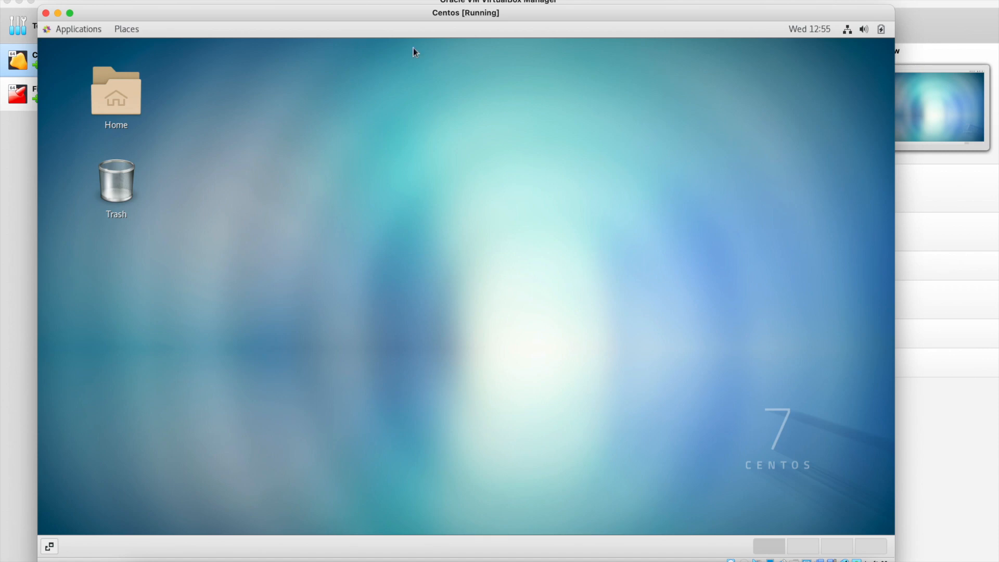
click(96, 30)
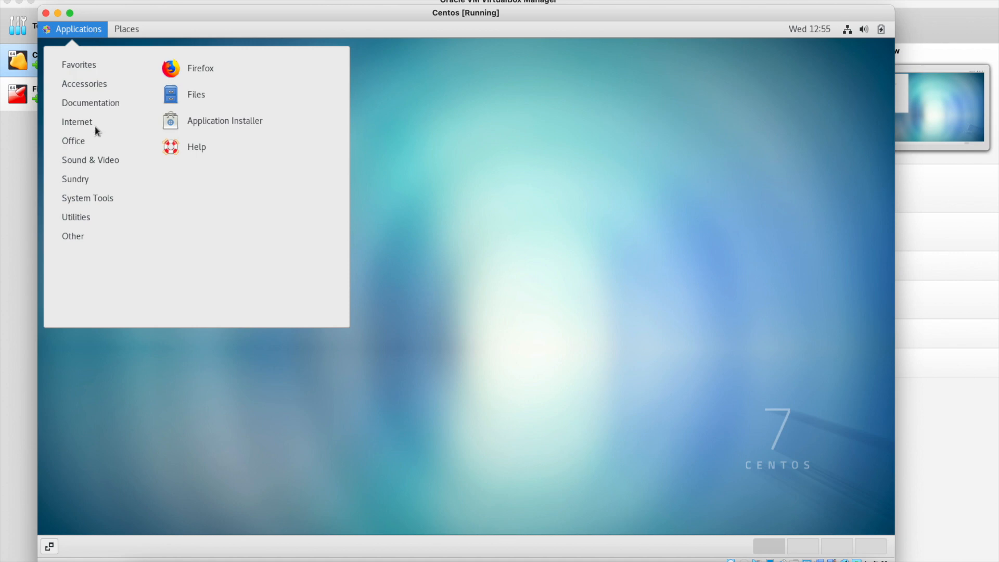
mouse_move(95, 128)
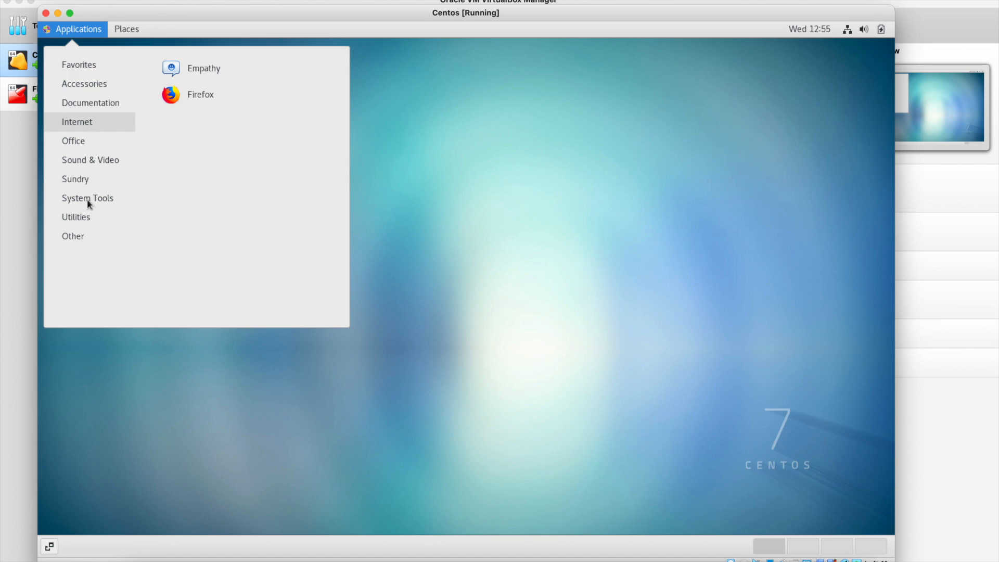
mouse_move(80, 214)
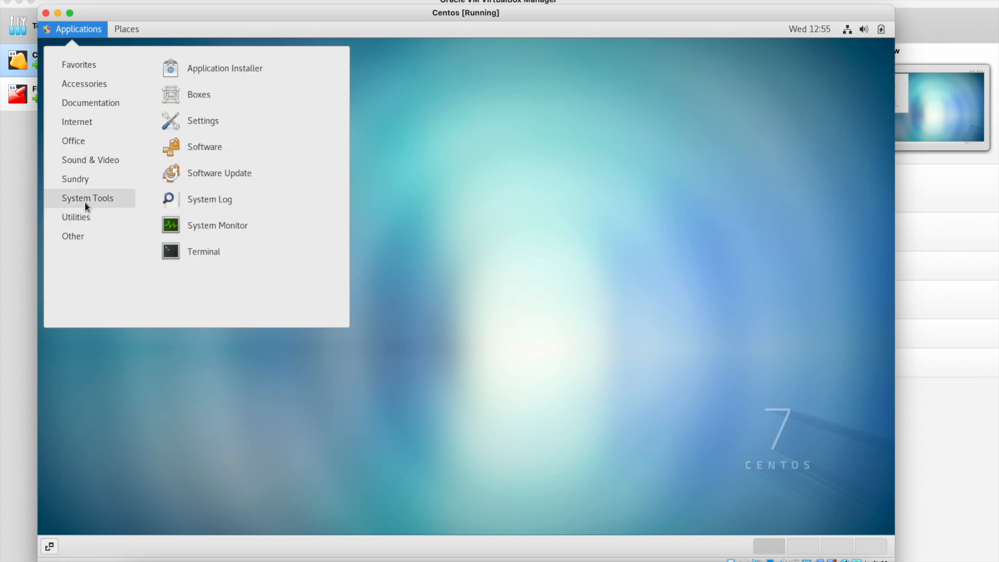
click(165, 249)
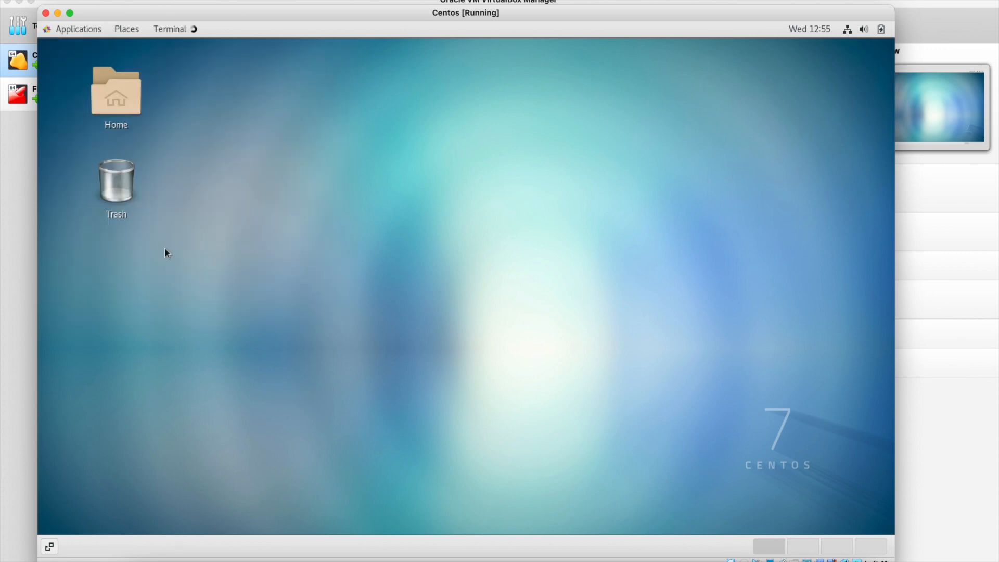
text(ifconfig)
key(Return)
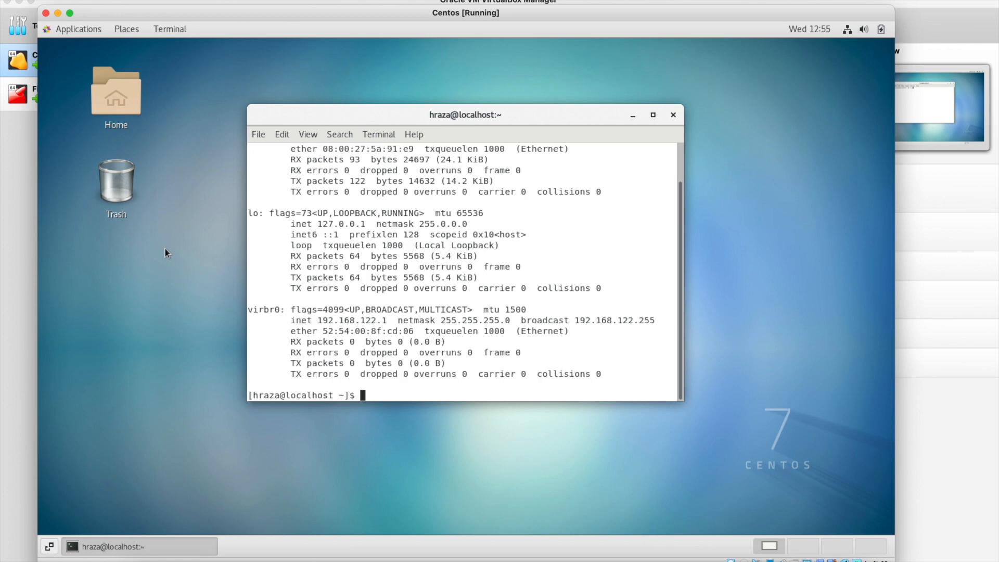
scroll(454, 266, up, 2)
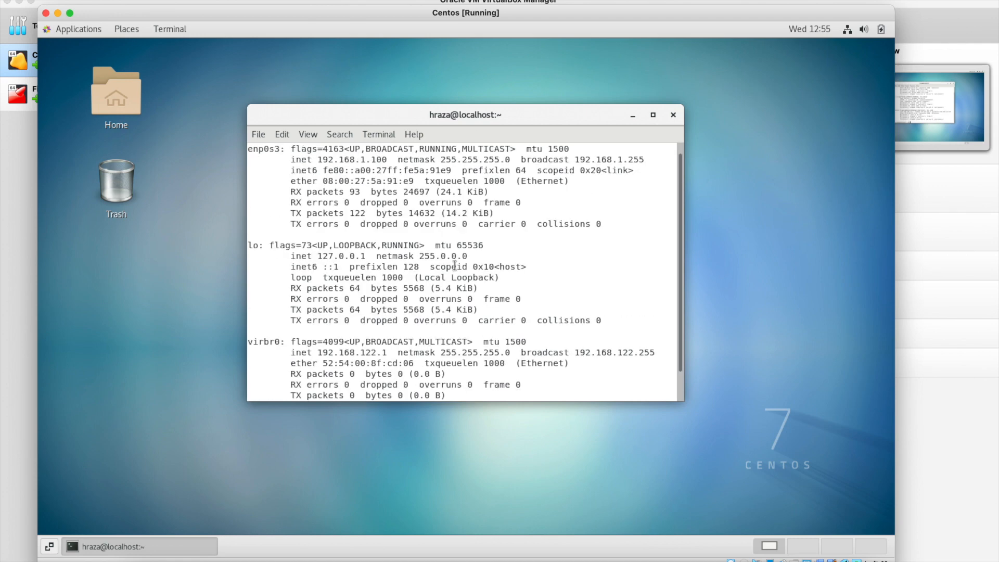
double_click(337, 160)
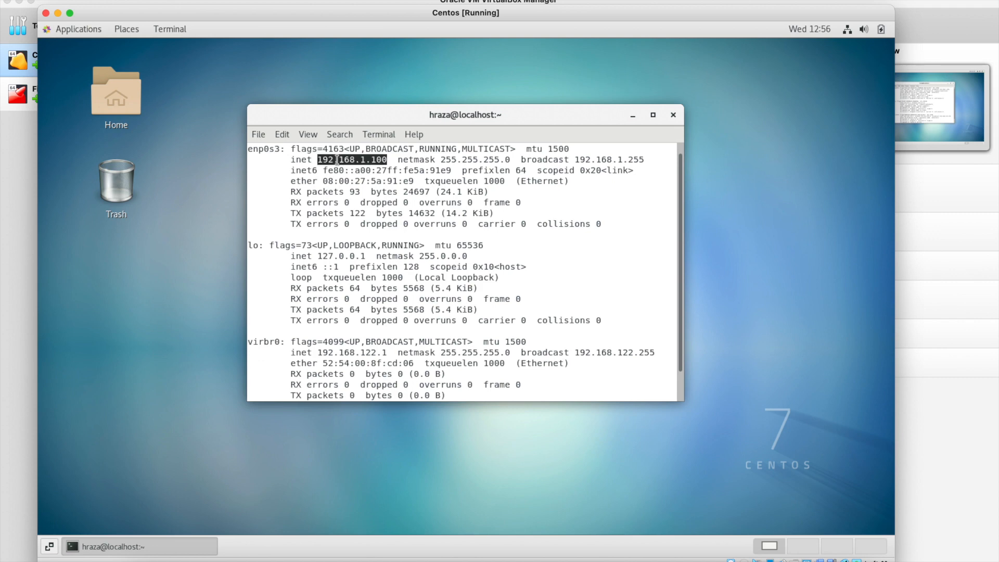
click(391, 169)
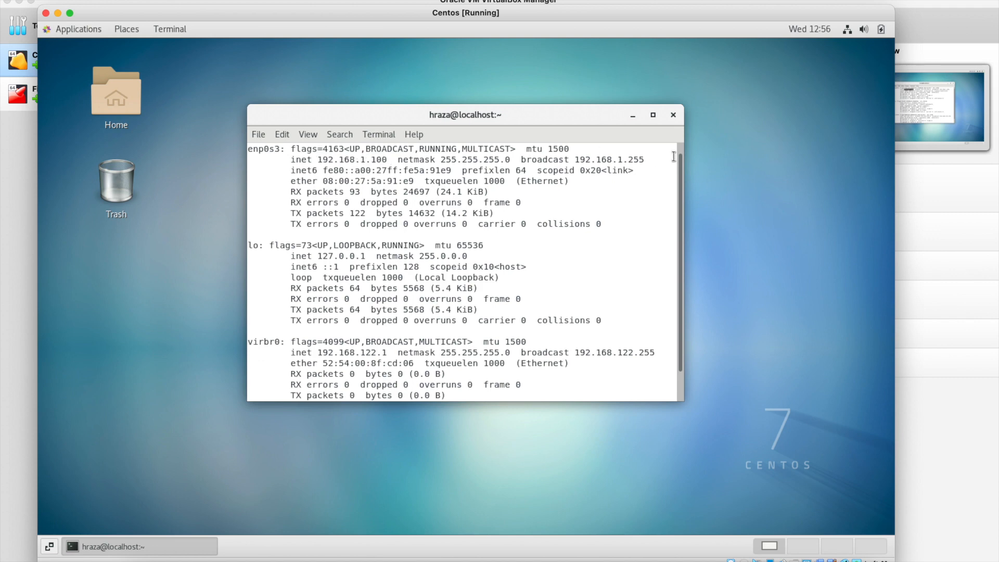
click(673, 115)
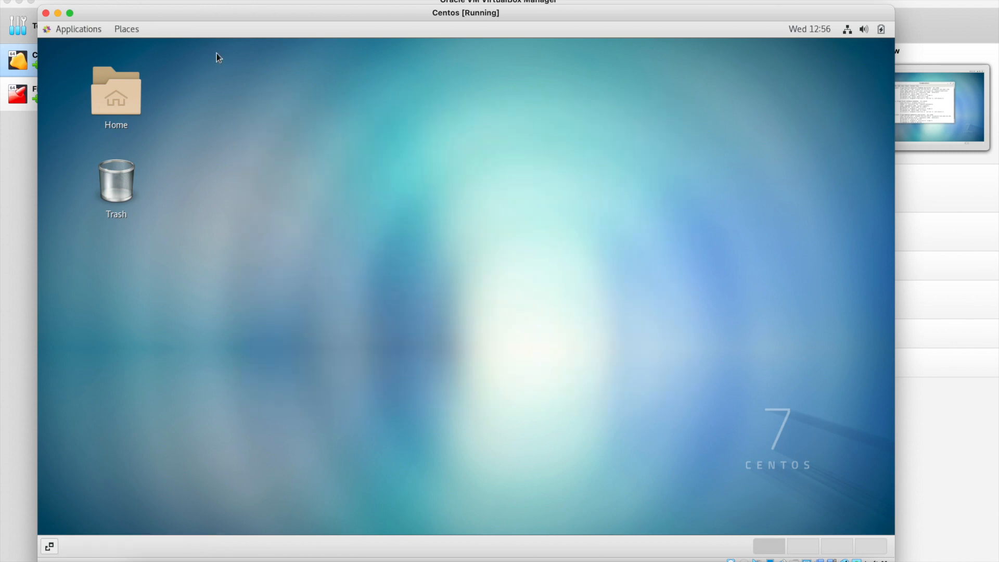
click(56, 33)
Open and close Calculator from Applications > Accessories, then launch Firefox.
mouse_move(83, 83)
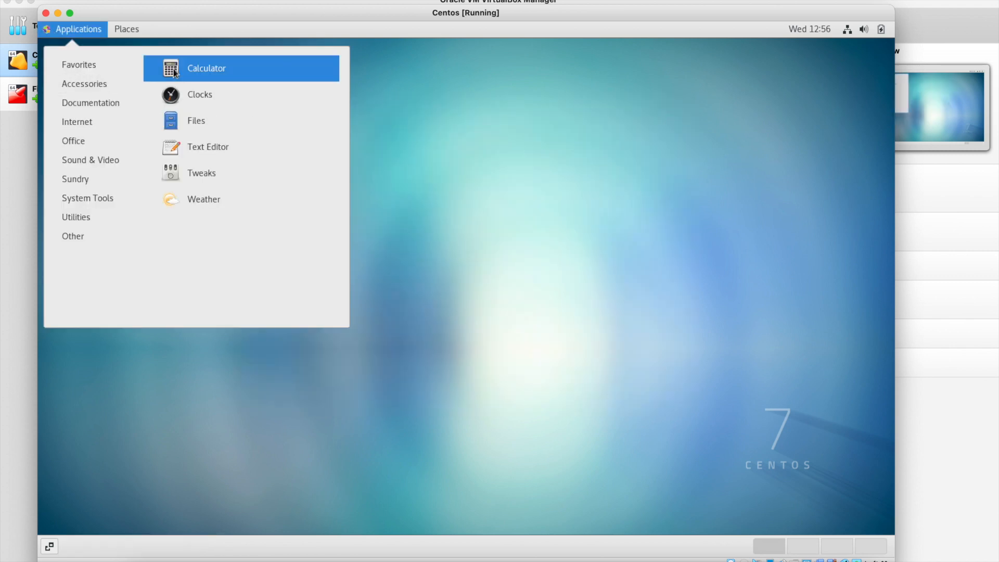
click(177, 67)
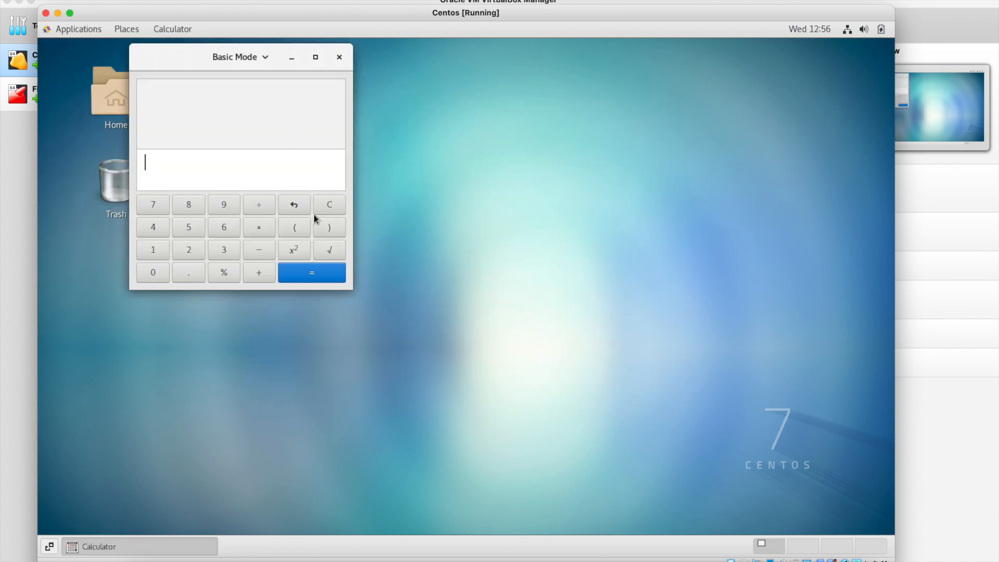
click(338, 59)
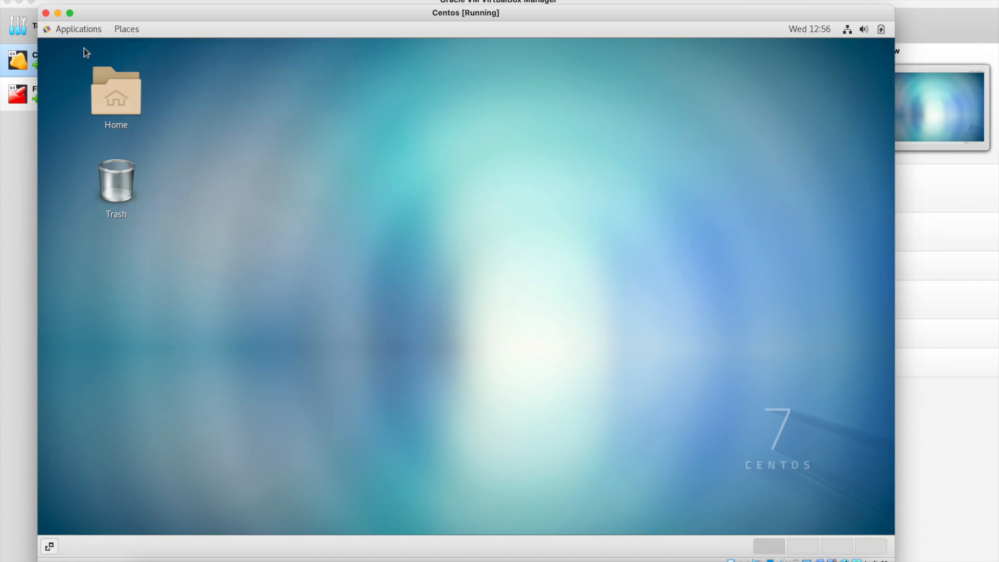
click(58, 32)
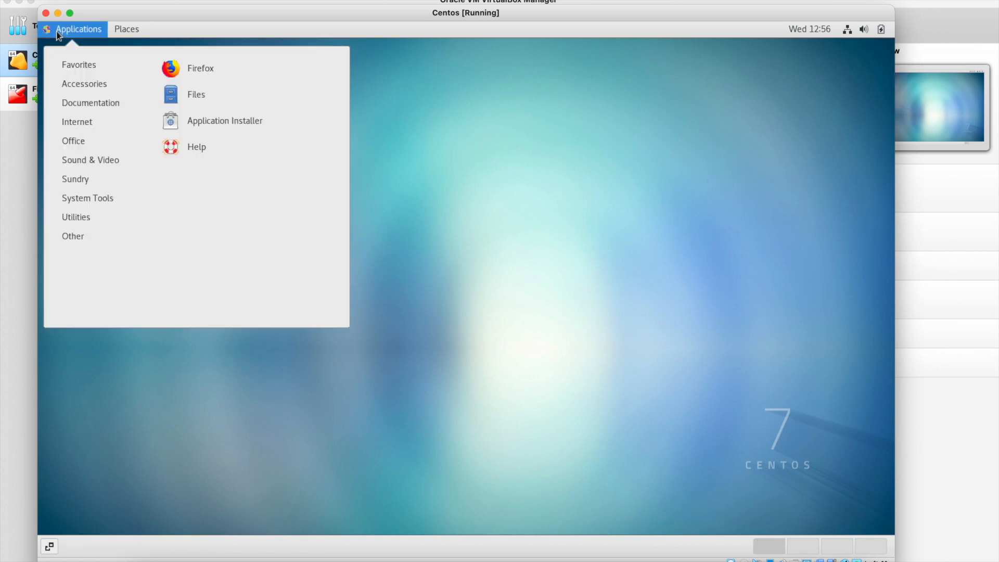
click(186, 66)
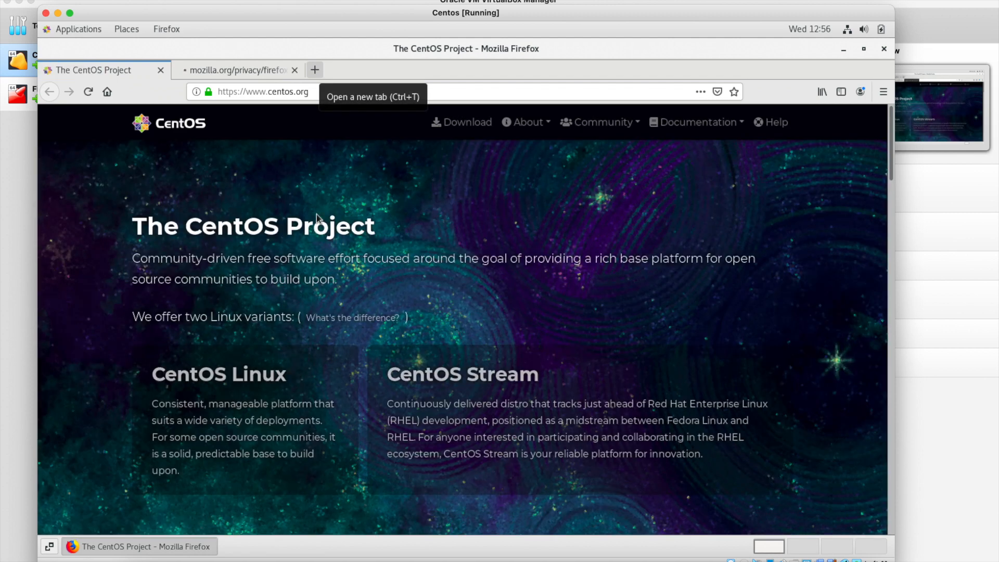
Open a new tab, browse to 192.168.1.1, and close the Firefox privacy notice tab.
key(ctrl+t)
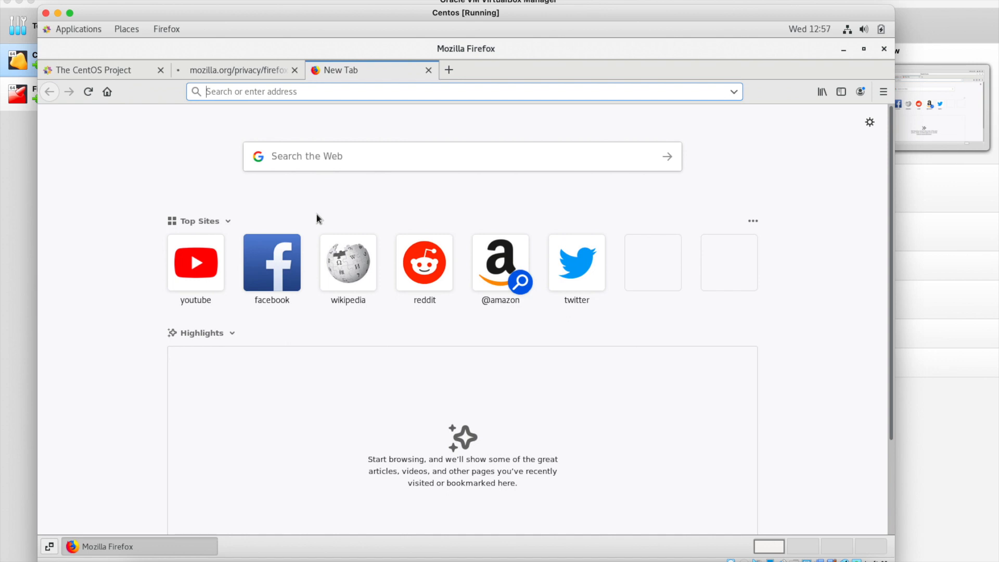
text(192.16)
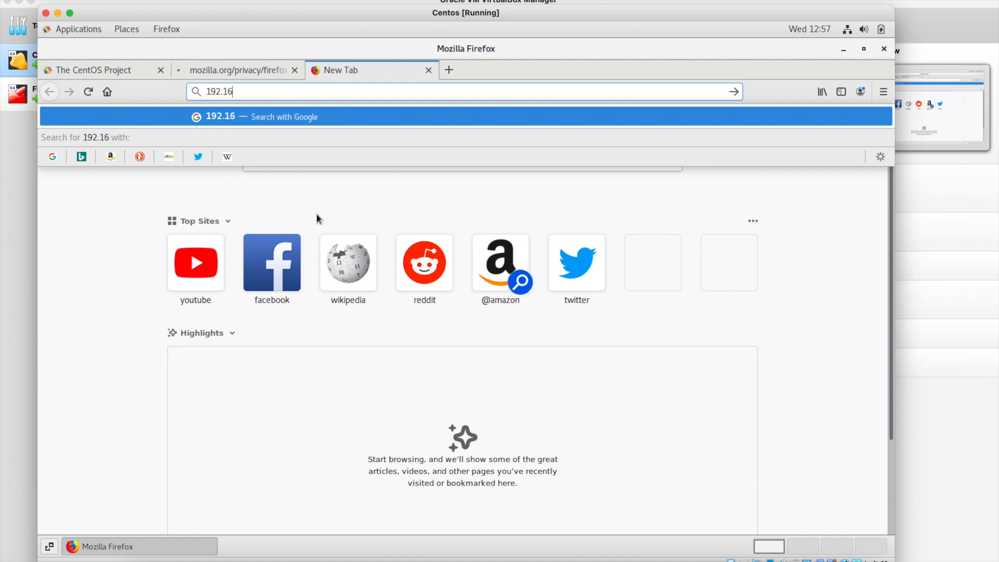
text(8.)
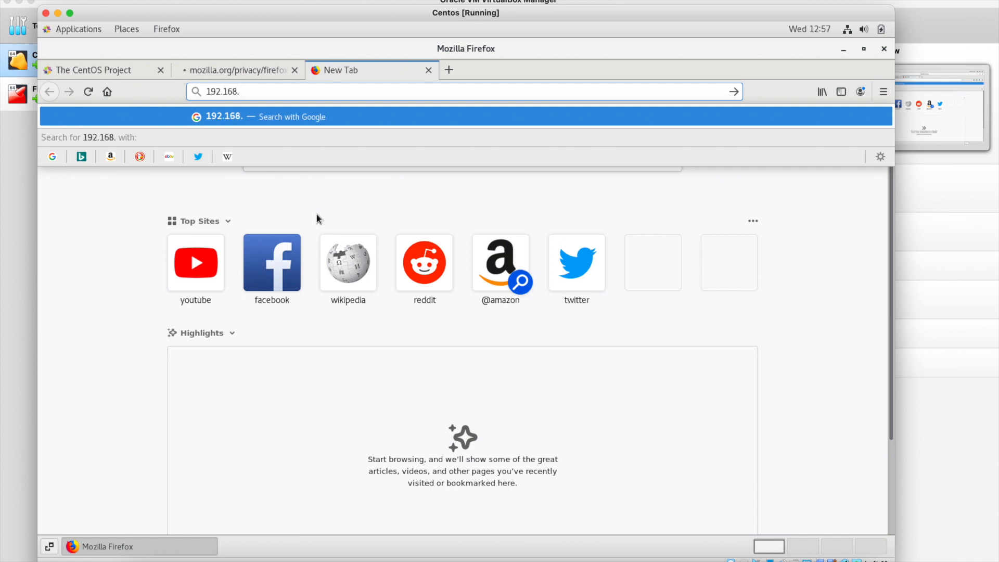
text(1.1)
key(Return)
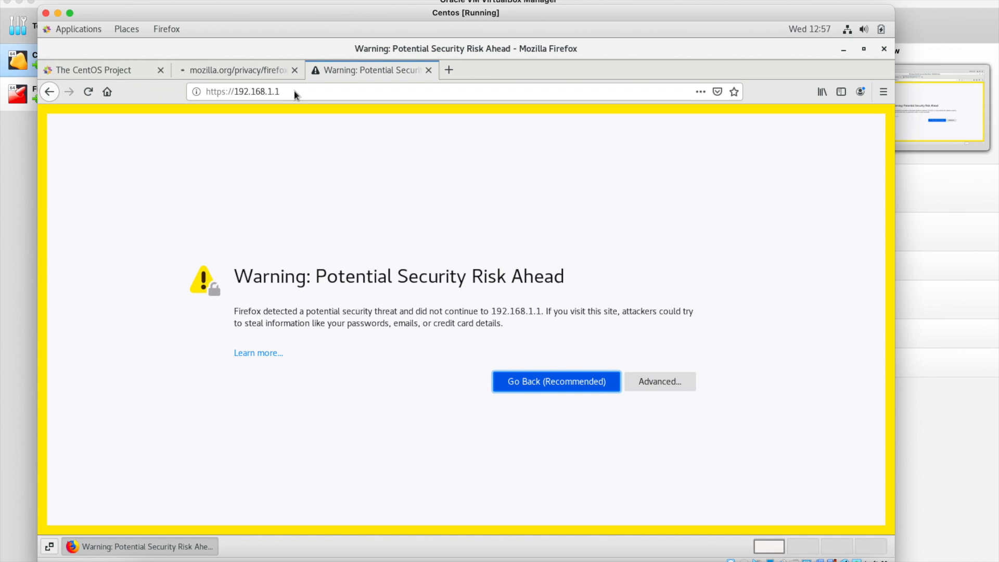
click(295, 70)
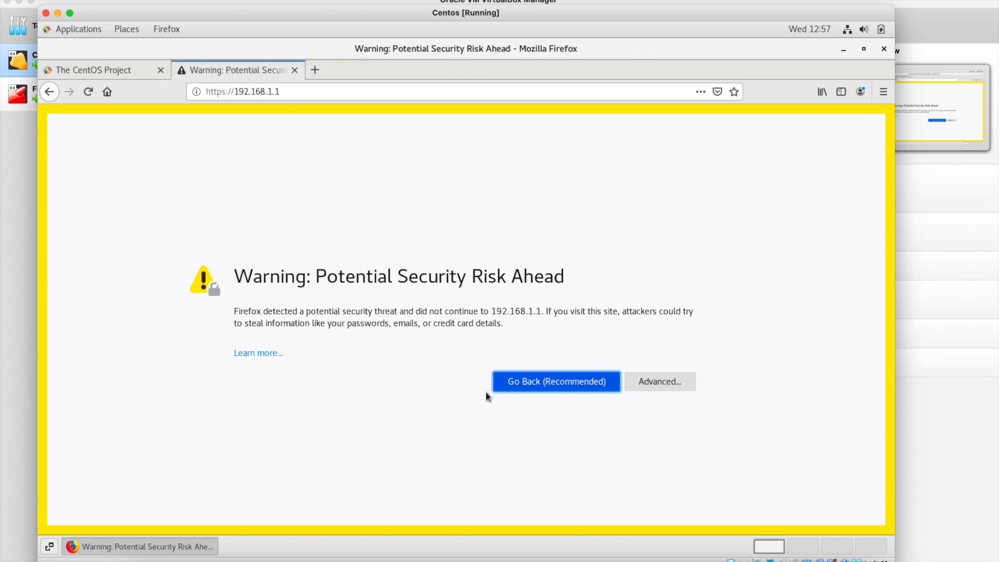
click(532, 389)
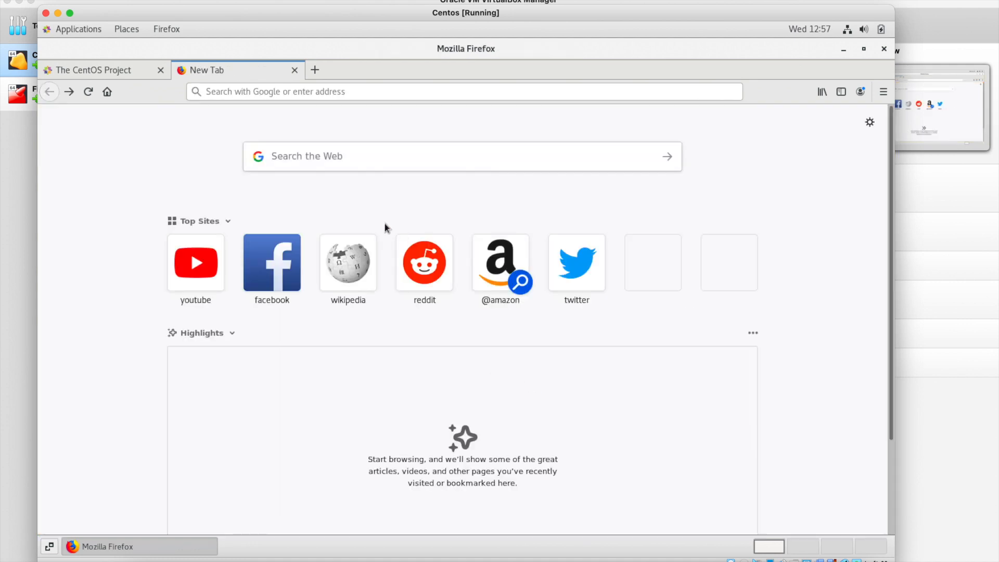
Reload 192.168.1.1 and accept the self-signed certificate risk to continue.
click(233, 90)
text(19)
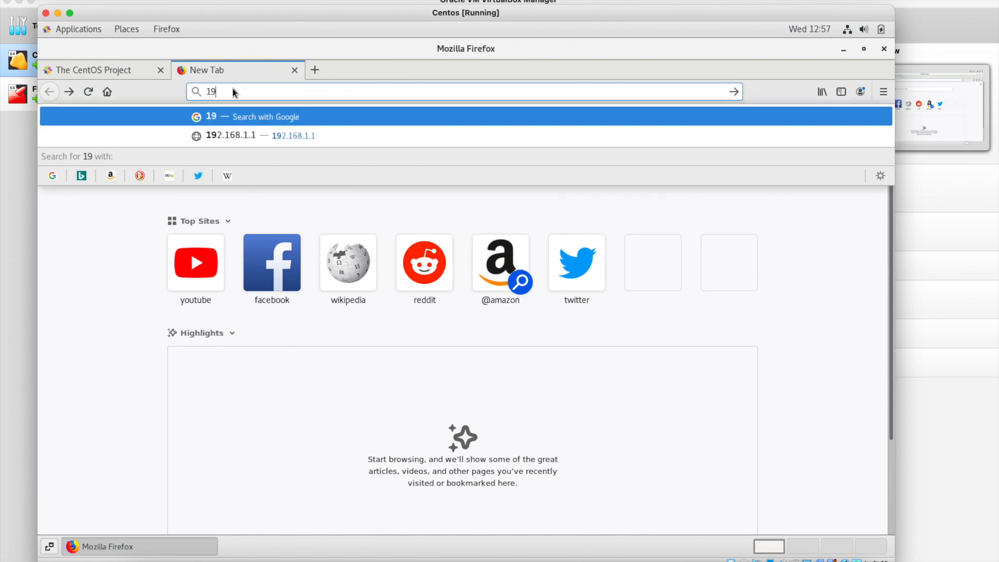
text(2.168.1.1)
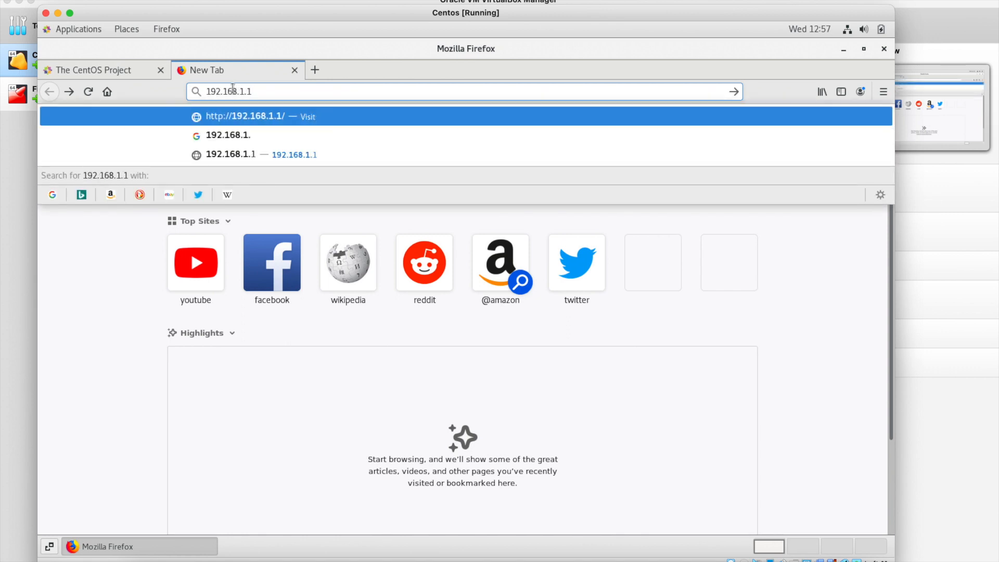
key(Return)
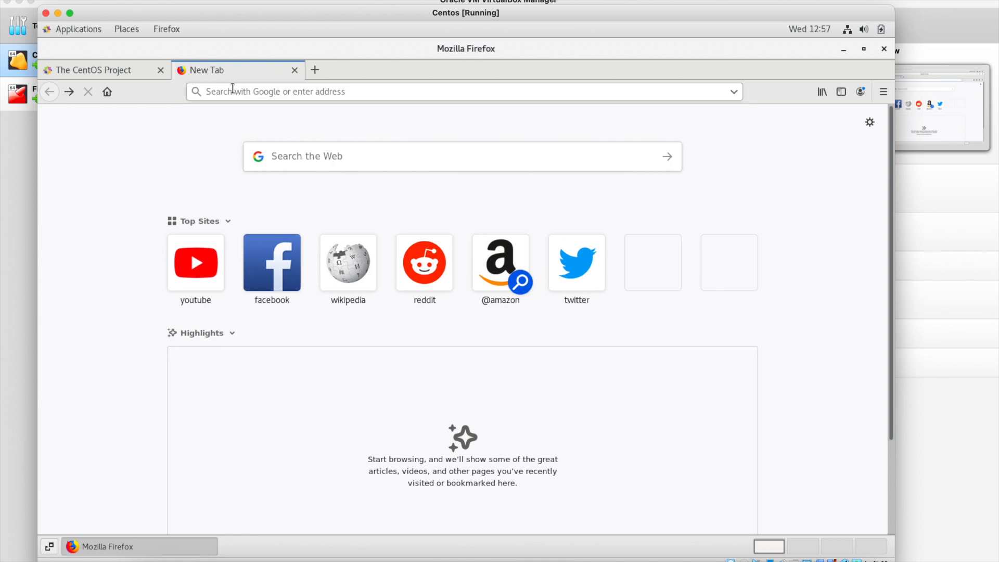
click(662, 380)
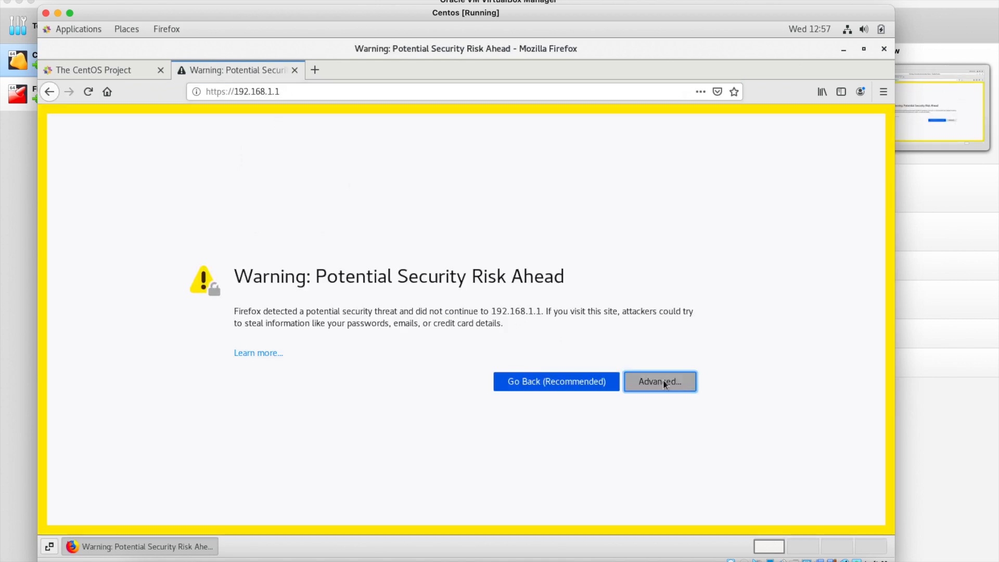
scroll(417, 485, down, 3)
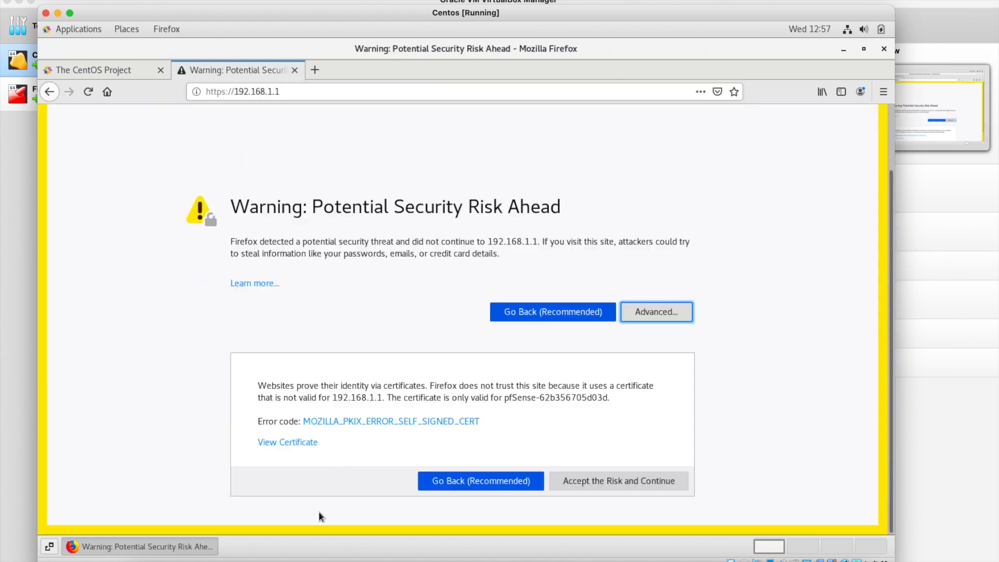
click(600, 484)
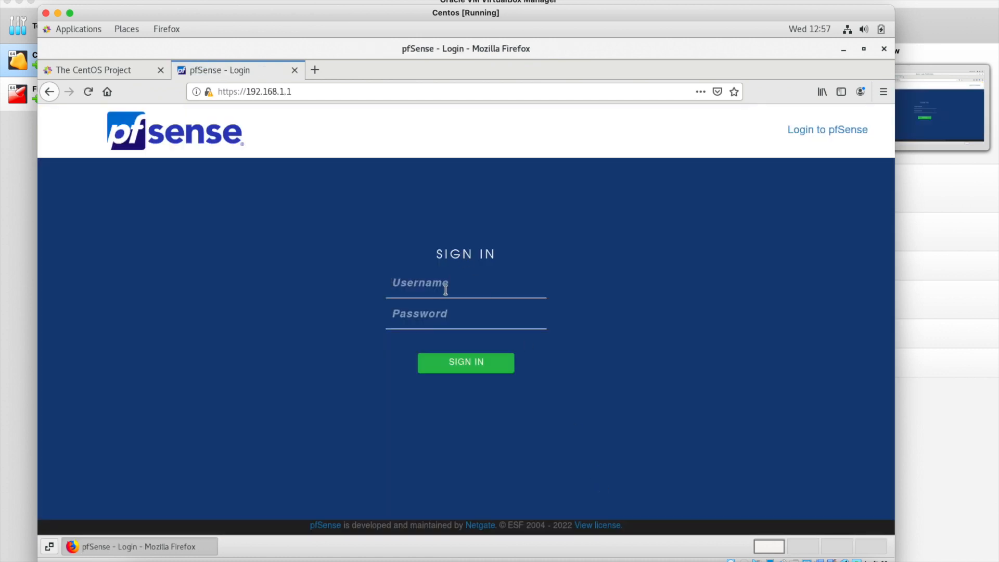
Sign in to pfSense as admin with the default admin password.
text(admin)
key(Tab)
text(pfsense)
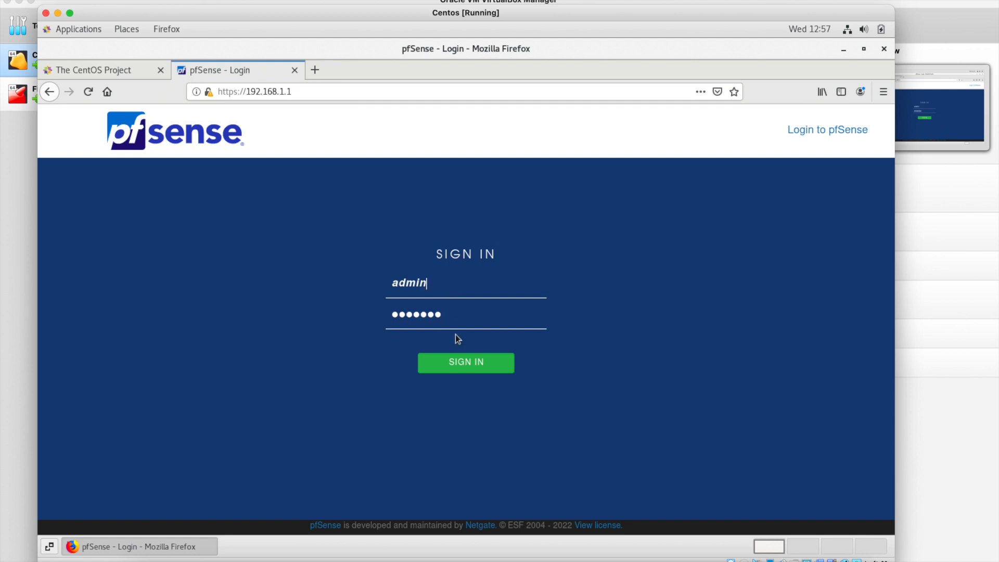
click(456, 361)
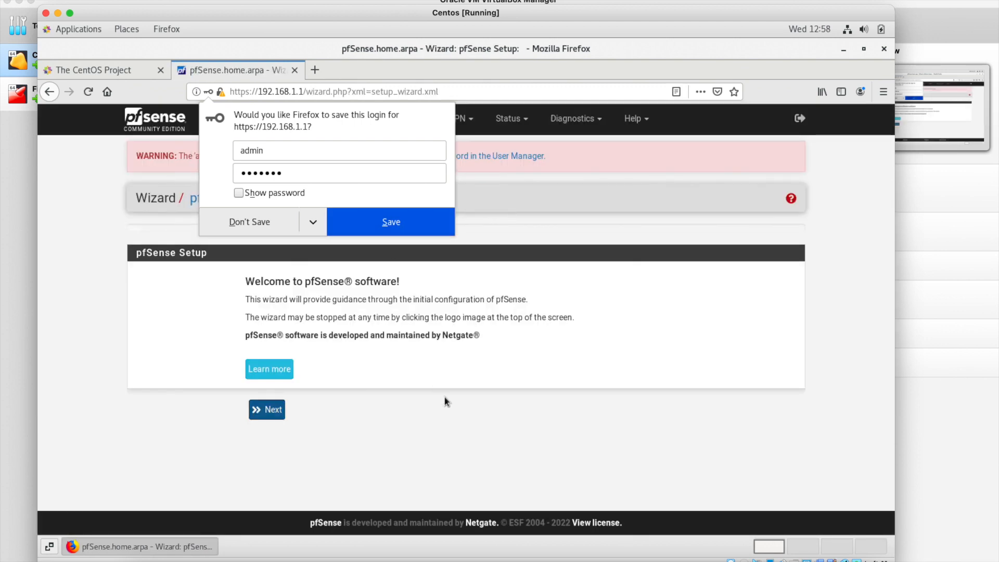
Save the login in Firefox and advance past the welcome and Netgate support pages.
click(365, 223)
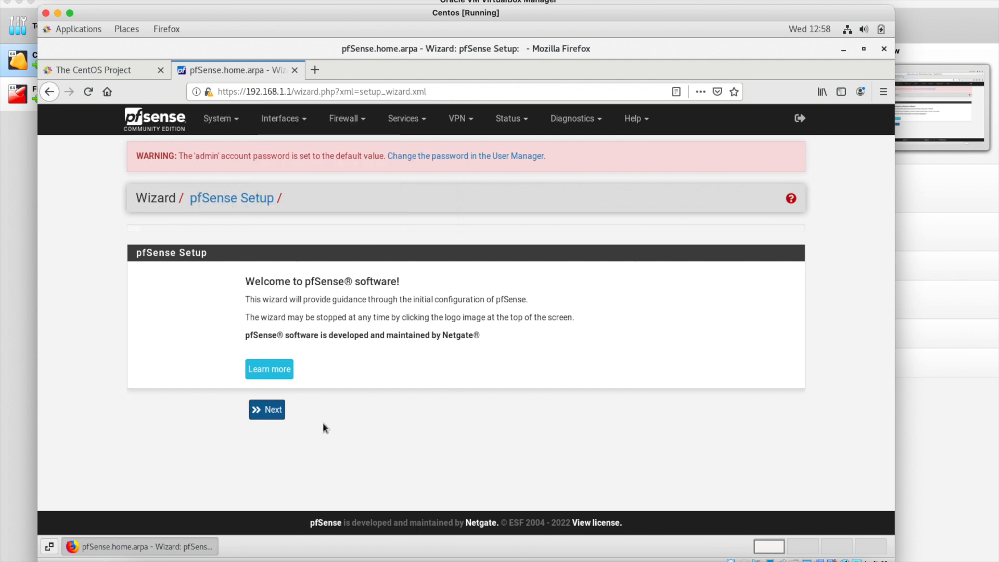
click(275, 411)
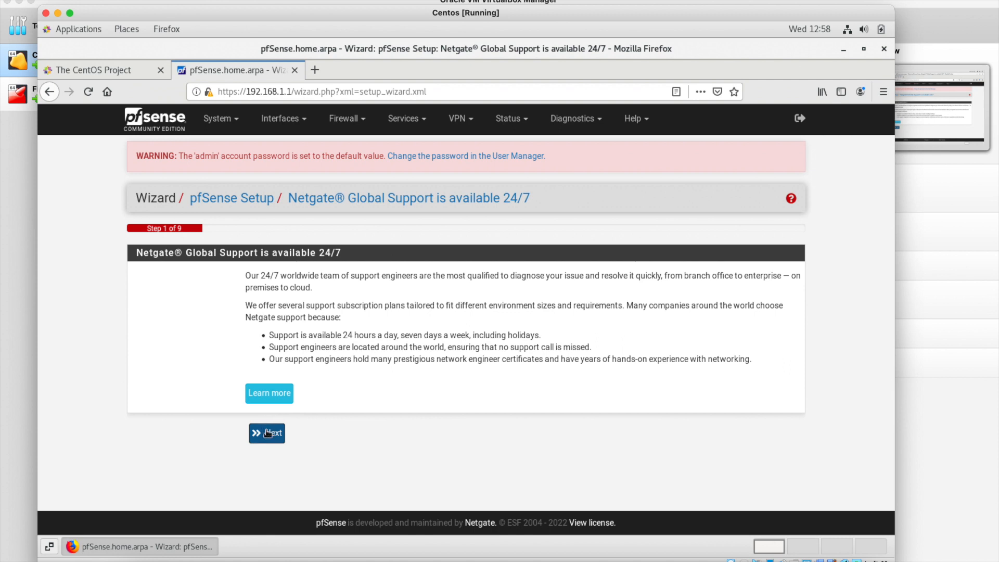
click(267, 436)
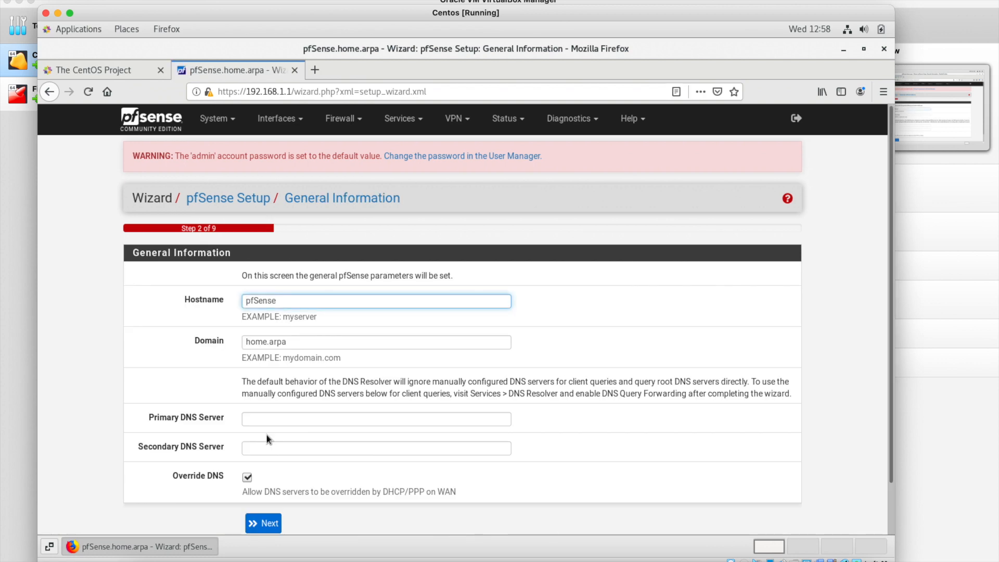
Change the hostname to mypfSense, set DNS 8.8.8.8 and 8.8.4.4, and continue.
text(my)
key(Right)
key(Right)
key(Right)
key(Right)
key(Right)
key(Right)
click(272, 419)
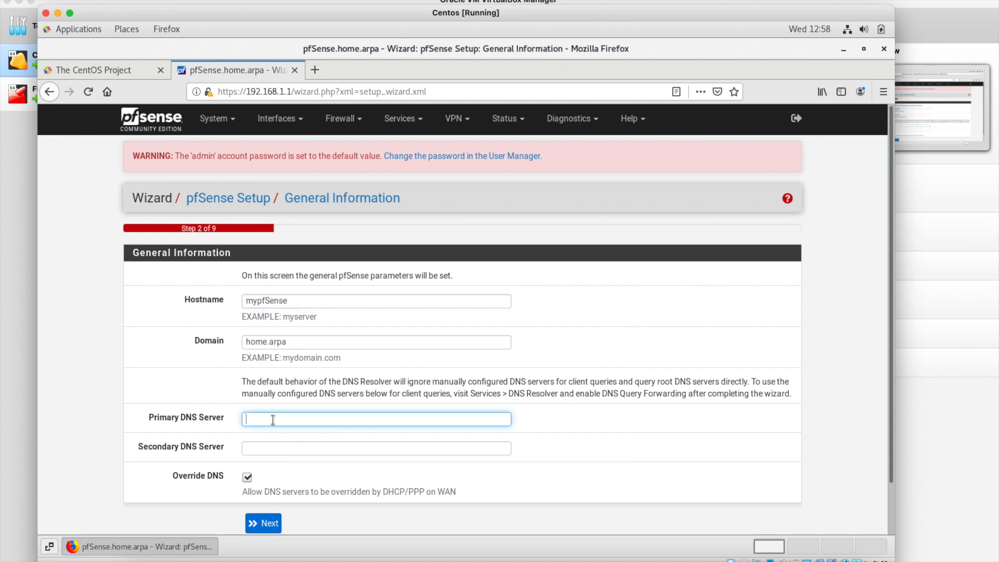
text(8.8.8.8)
click(270, 447)
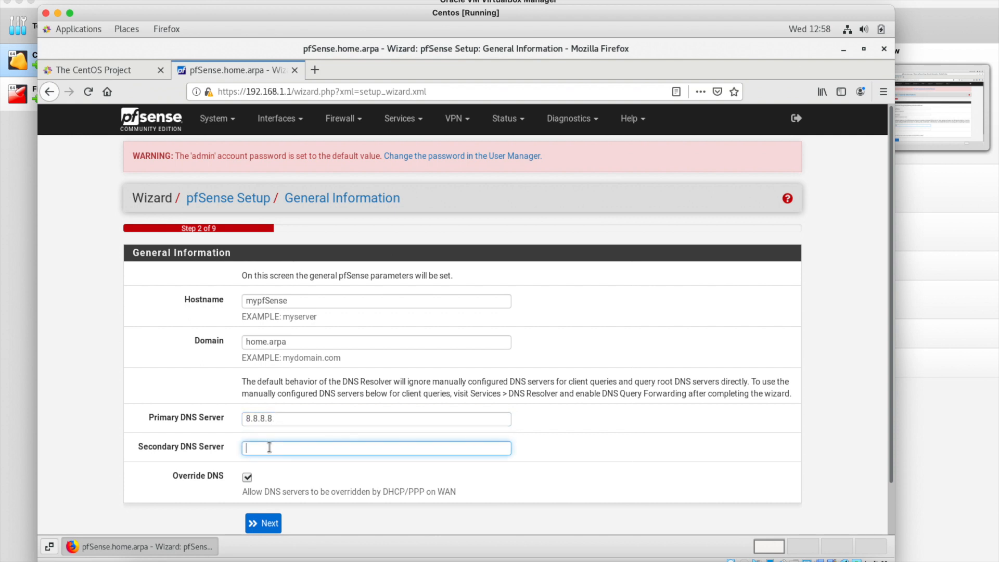
text(8.8.4.4)
scroll(274, 512, down, 1)
click(270, 493)
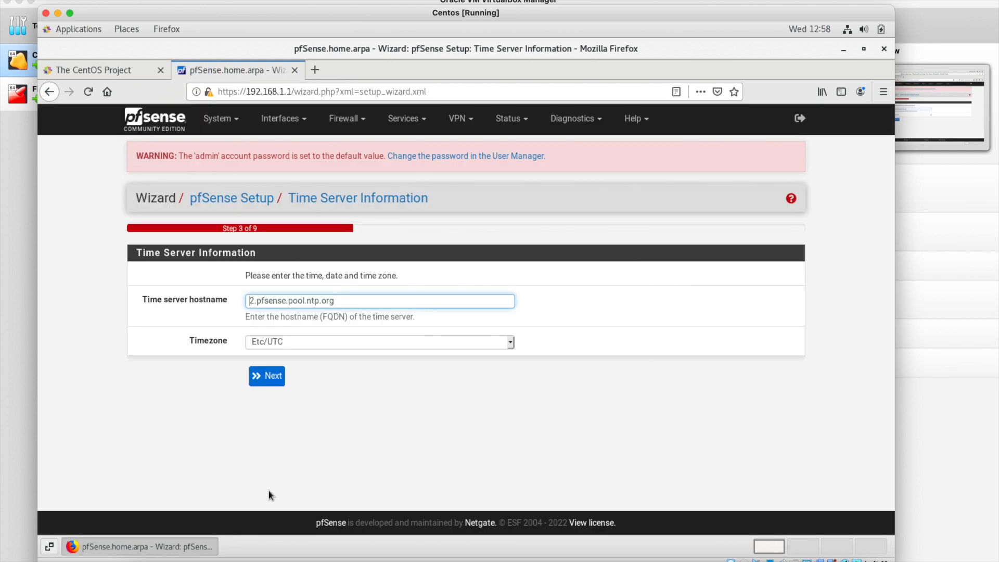
Browse the timezone list, first trying Europe/Luxembourg and then Europe/Nicosia.
click(320, 347)
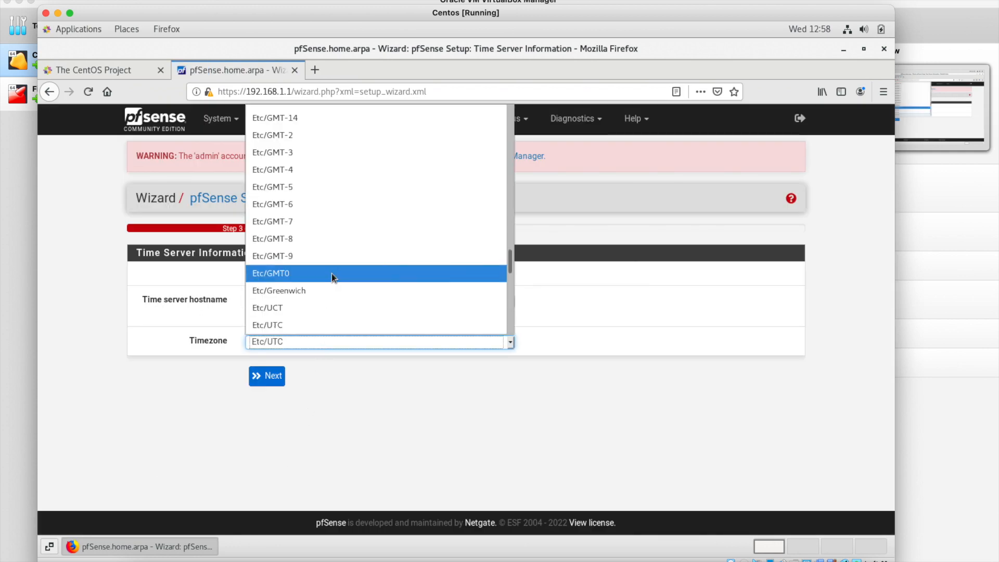
scroll(332, 273, up, 6)
scroll(332, 277, up, 20)
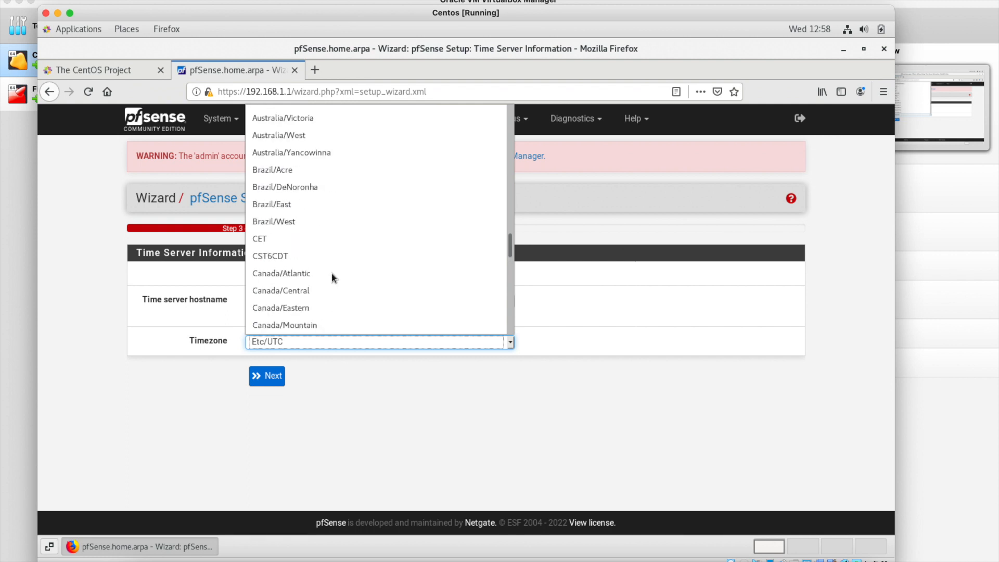
scroll(332, 276, up, 12)
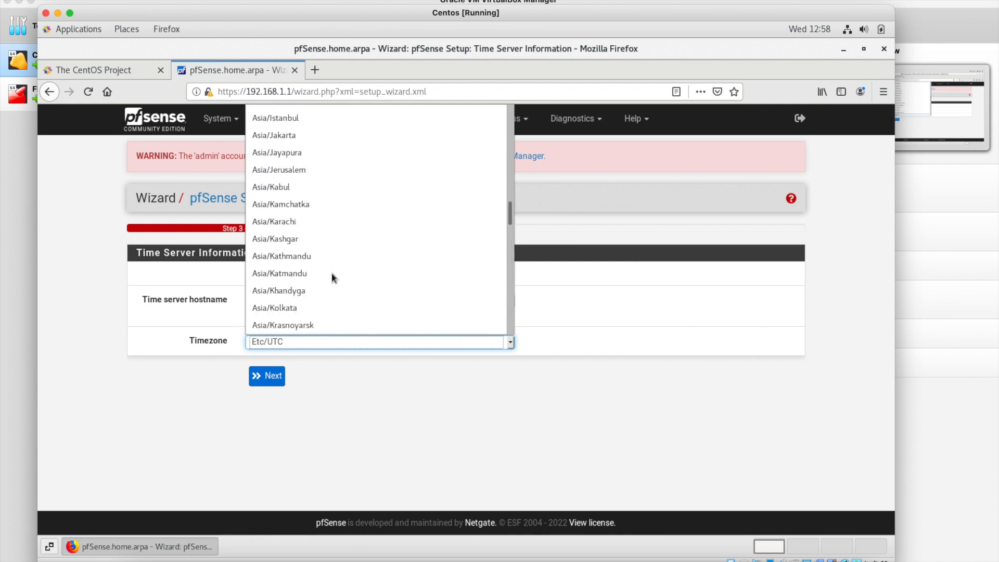
scroll(333, 277, up, 2)
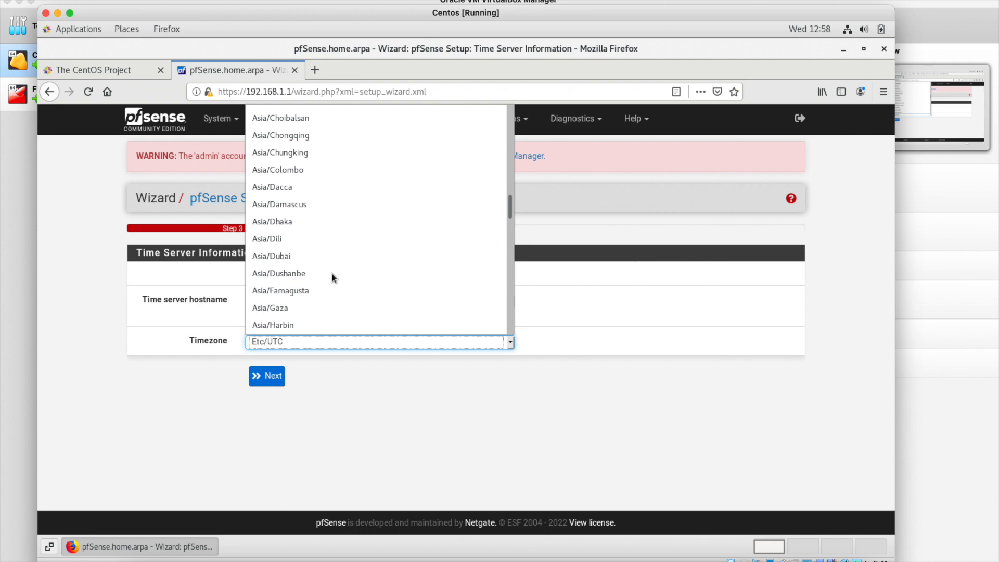
scroll(332, 277, up, 3)
scroll(332, 277, down, 14)
scroll(332, 277, down, 20)
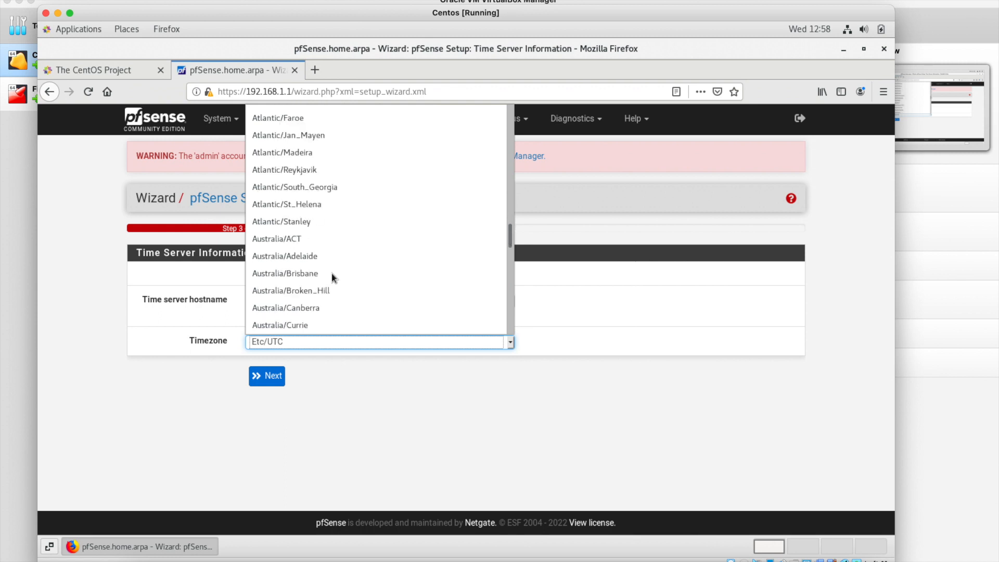
scroll(333, 276, down, 18)
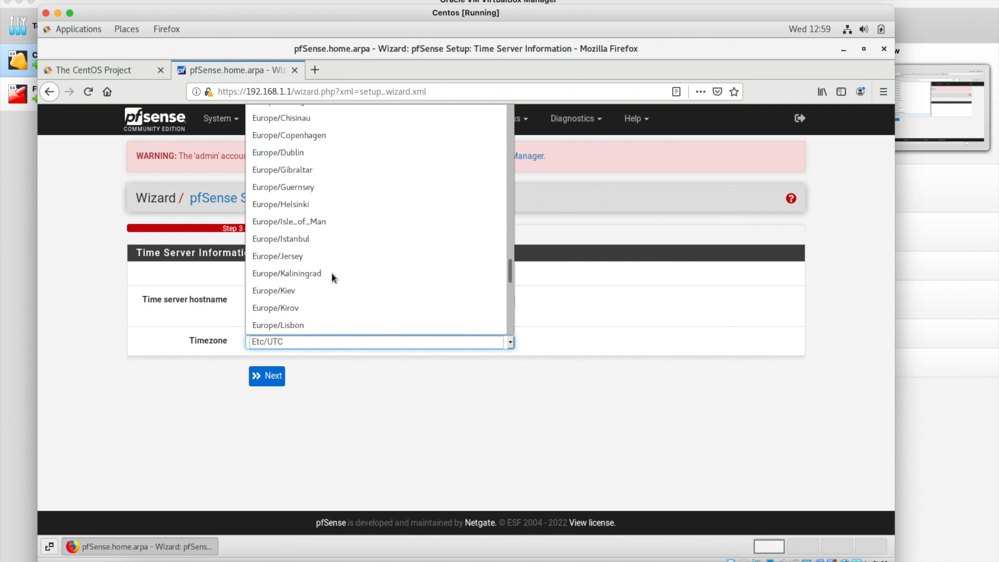
scroll(332, 277, down, 1)
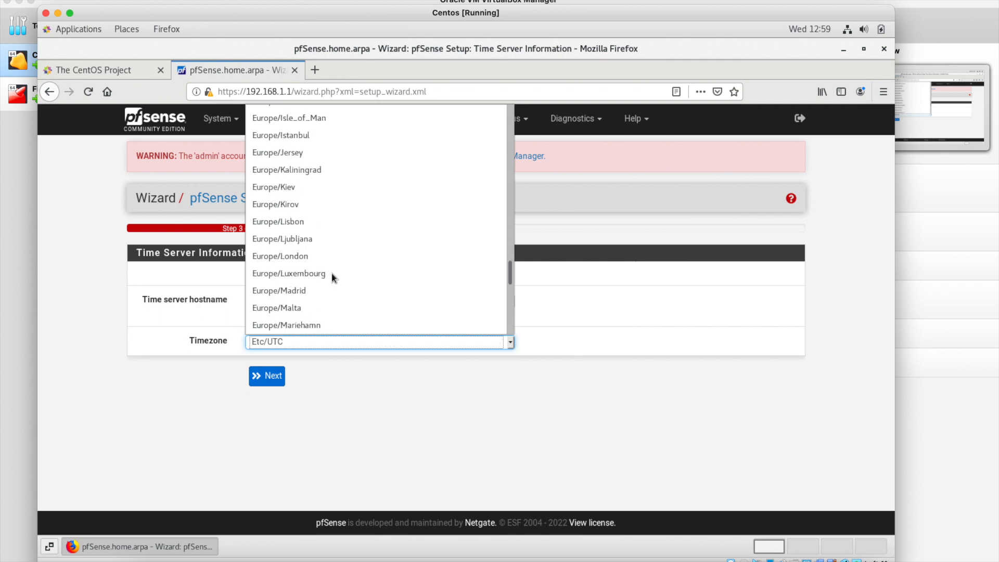
click(332, 275)
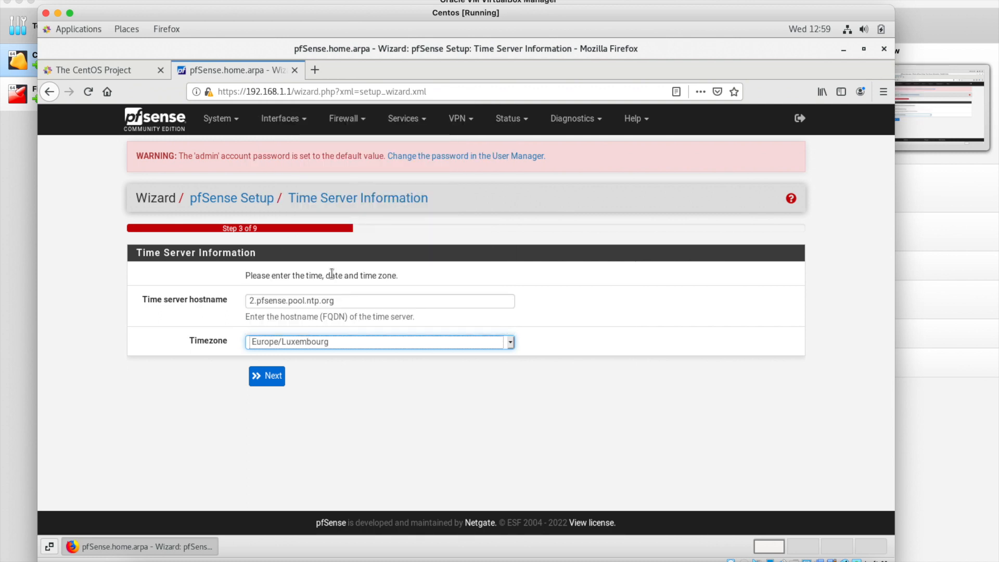
click(310, 343)
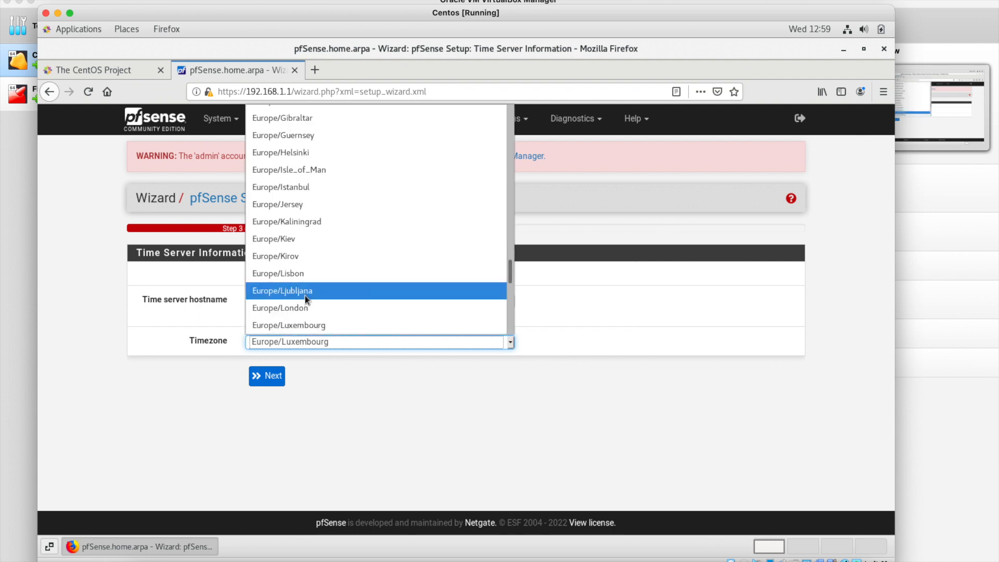
scroll(306, 296, down, 1)
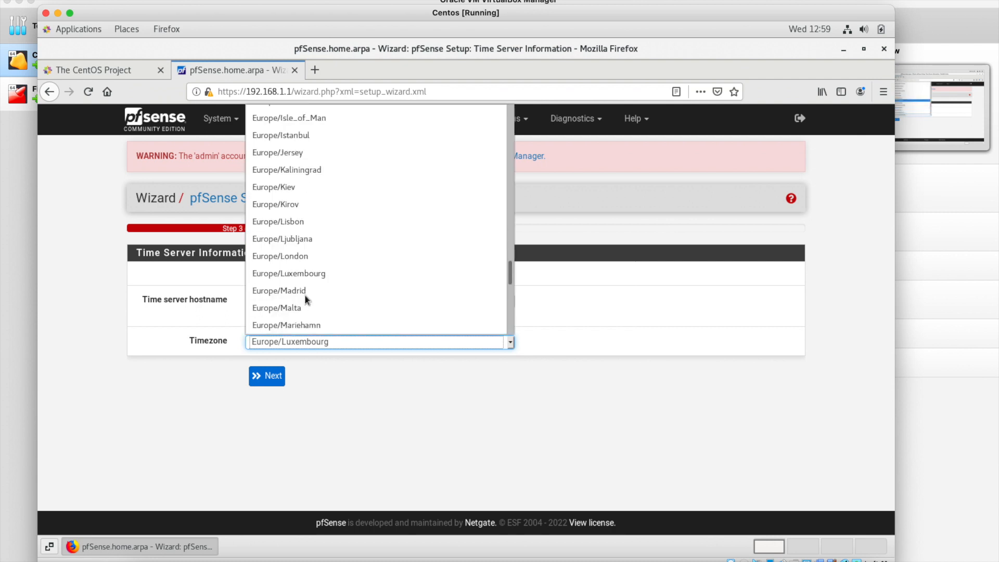
scroll(304, 294, down, 2)
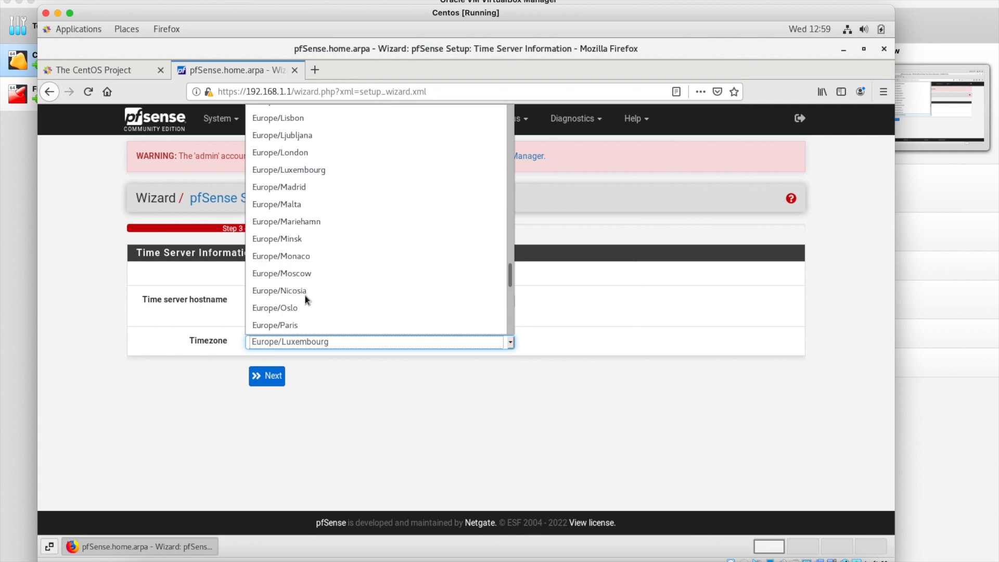
click(304, 291)
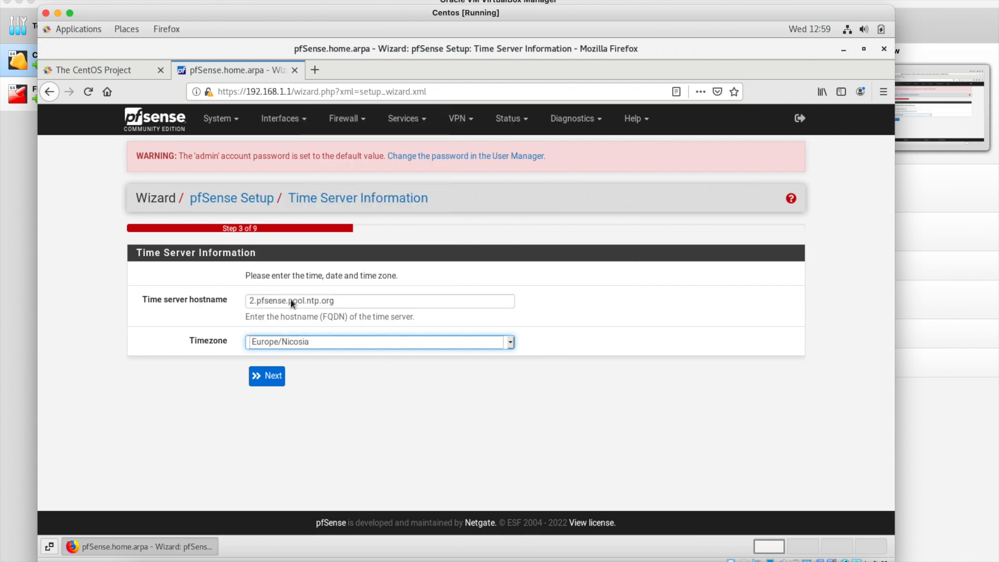
Select Europe/Dublin as the timezone and continue to WAN configuration.
click(284, 344)
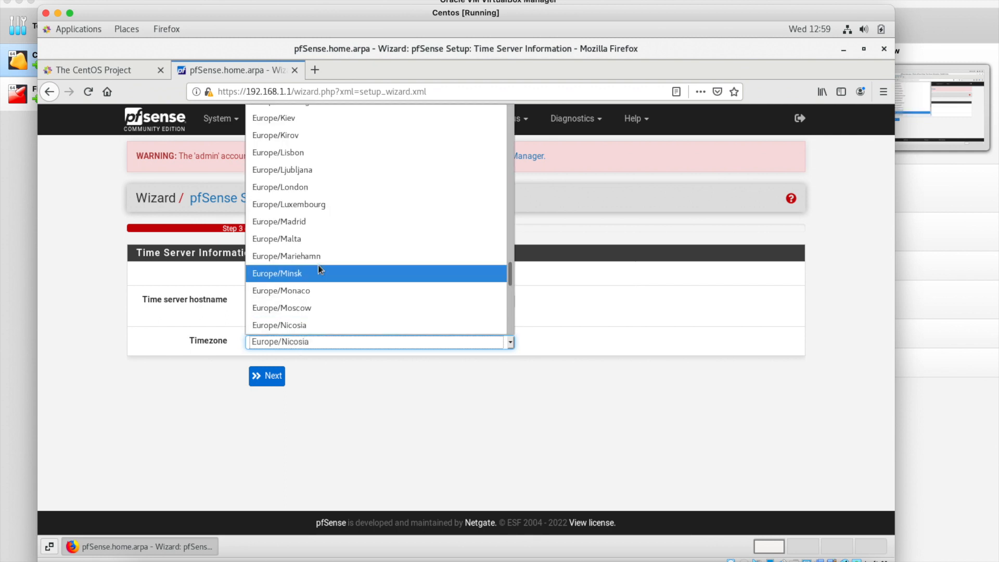
scroll(319, 269, down, 1)
scroll(319, 269, down, 13)
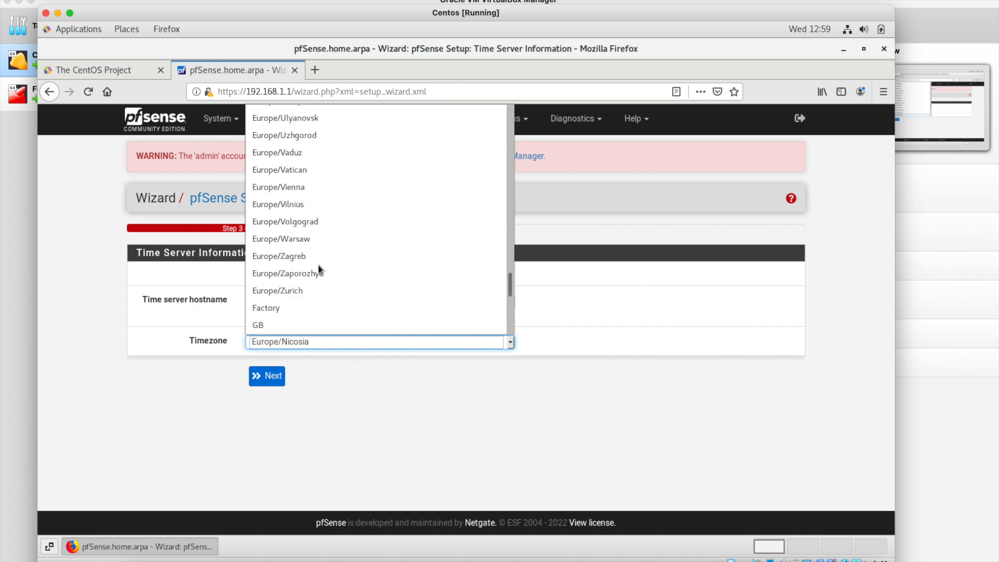
scroll(318, 269, down, 1)
scroll(318, 269, up, 5)
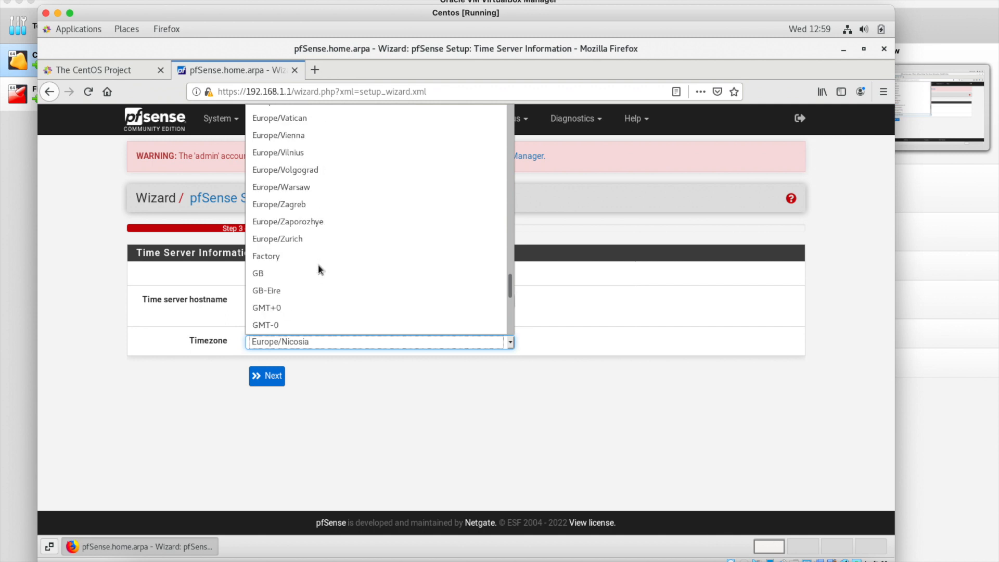
scroll(319, 268, up, 3)
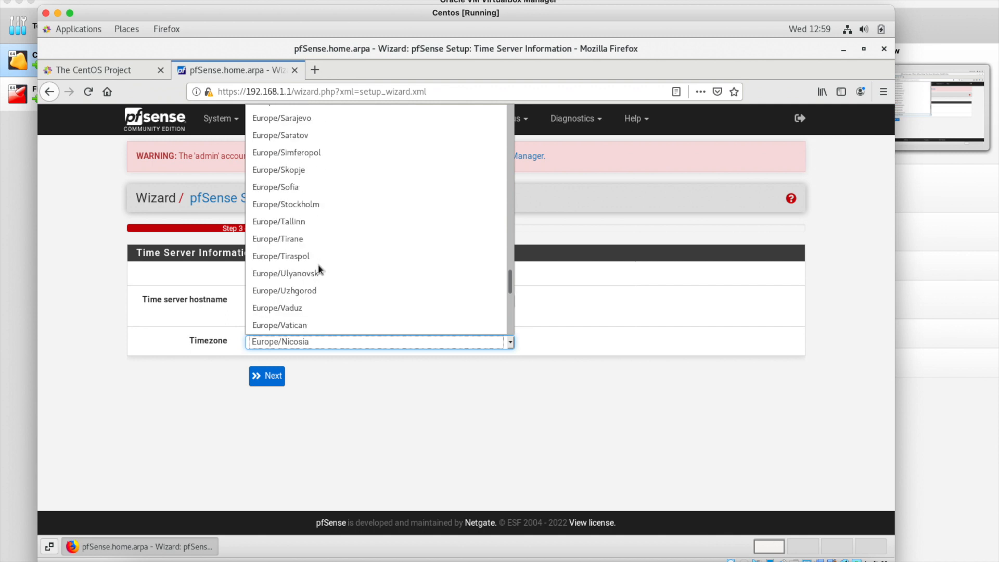
scroll(318, 266, up, 5)
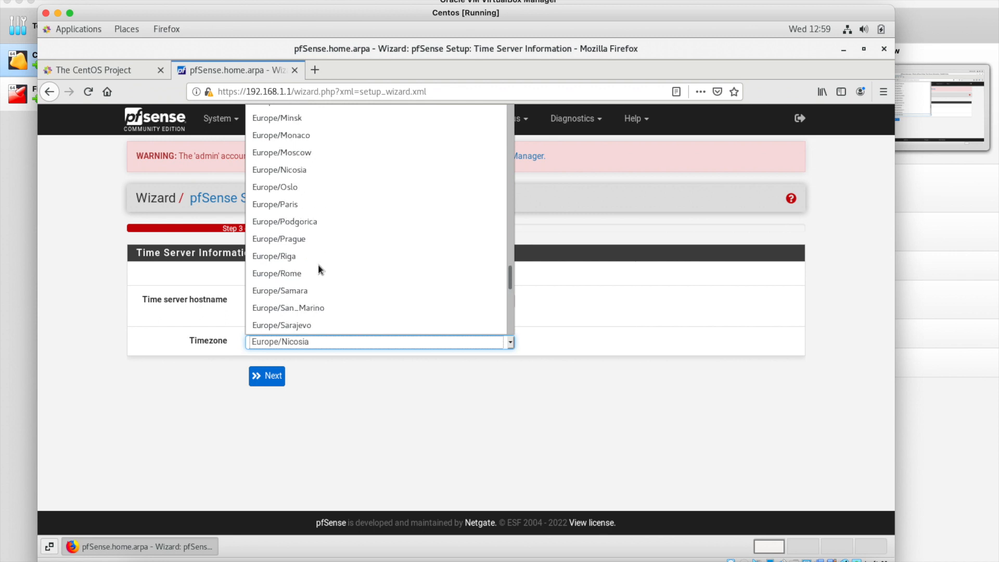
scroll(319, 269, up, 5)
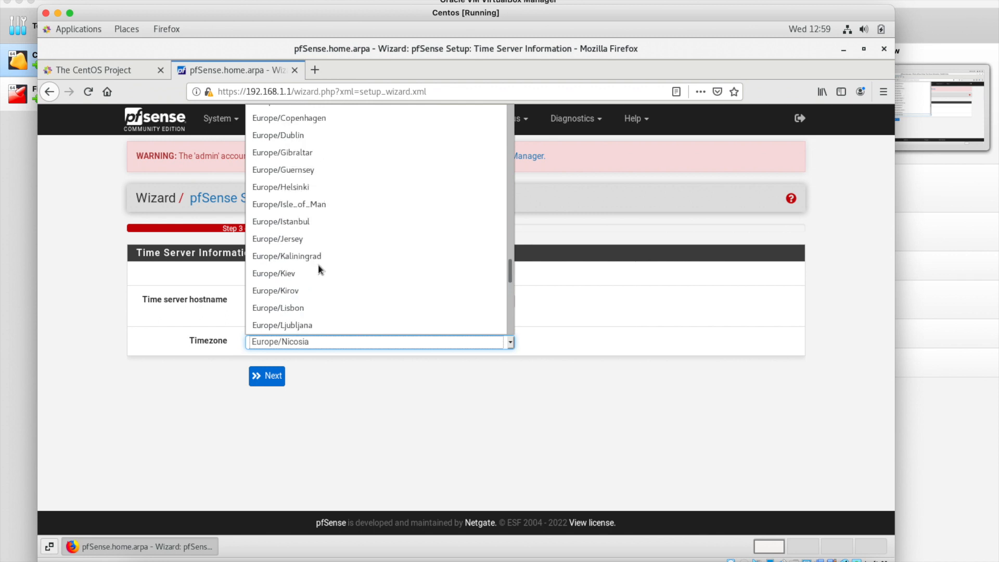
click(295, 136)
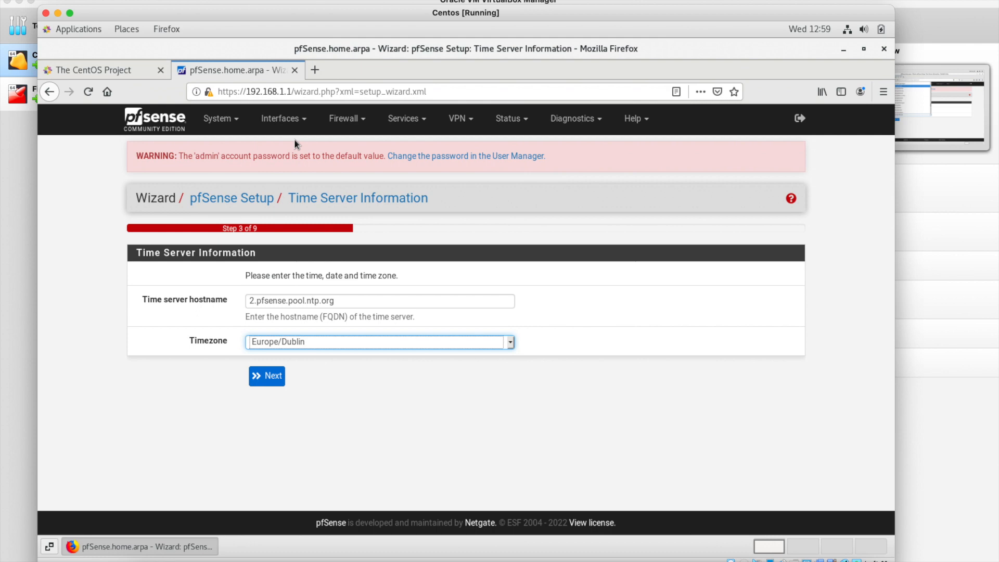
click(279, 372)
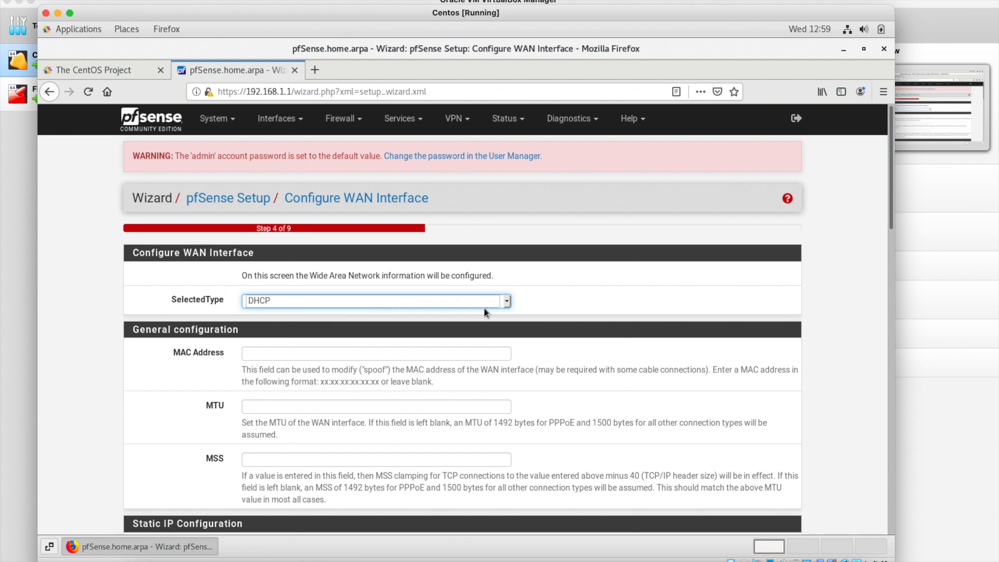
Keep DHCP on WAN and uncheck Block RFC1918 private networks and Block bogon networks.
click(507, 304)
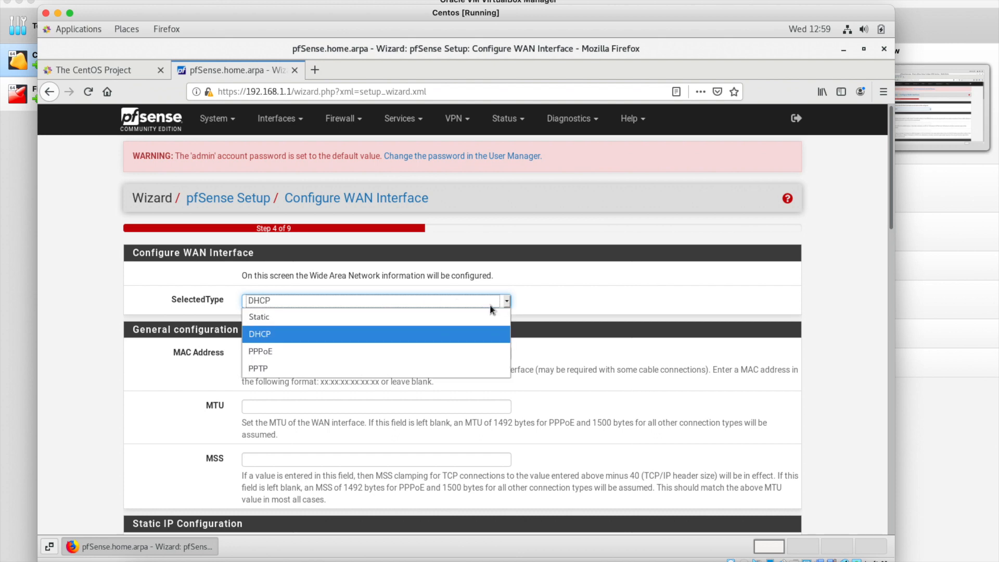
click(452, 330)
scroll(433, 401, down, 5)
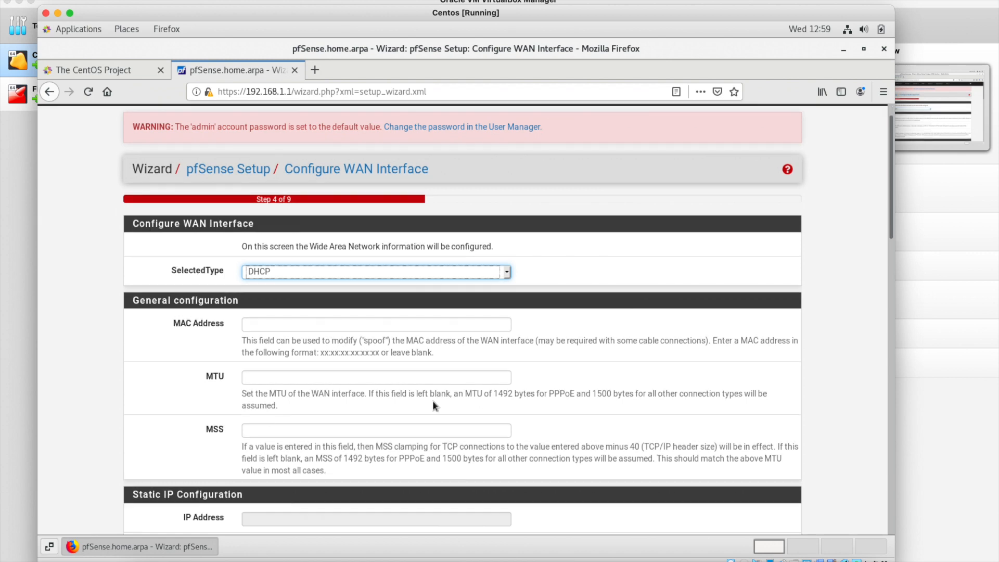
scroll(433, 404, down, 5)
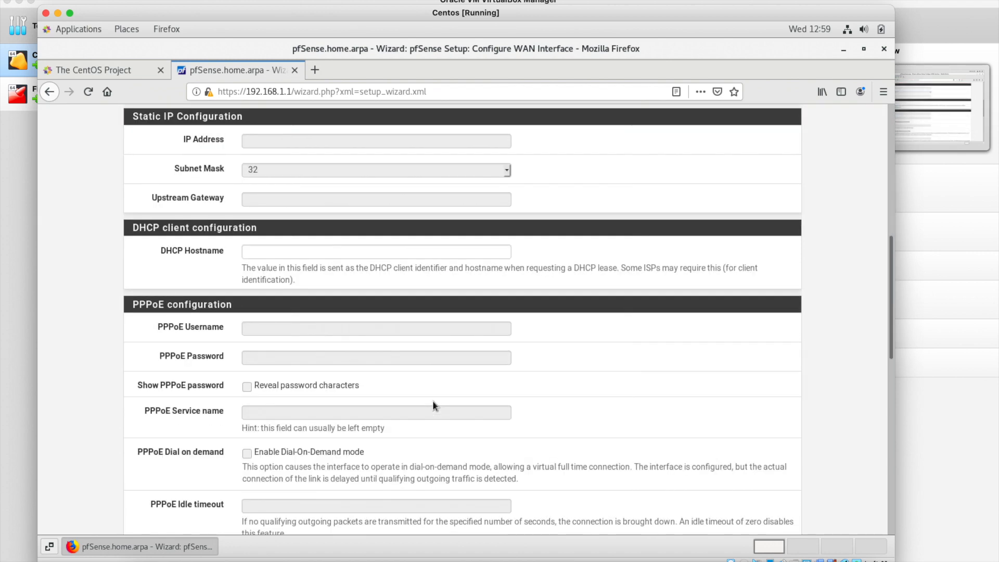
scroll(432, 401, down, 5)
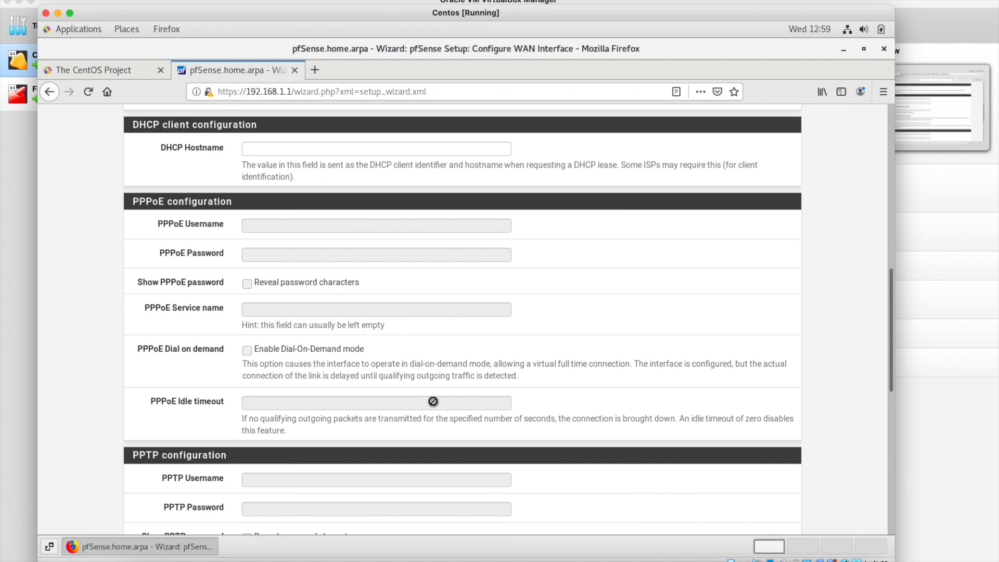
scroll(433, 405, down, 3)
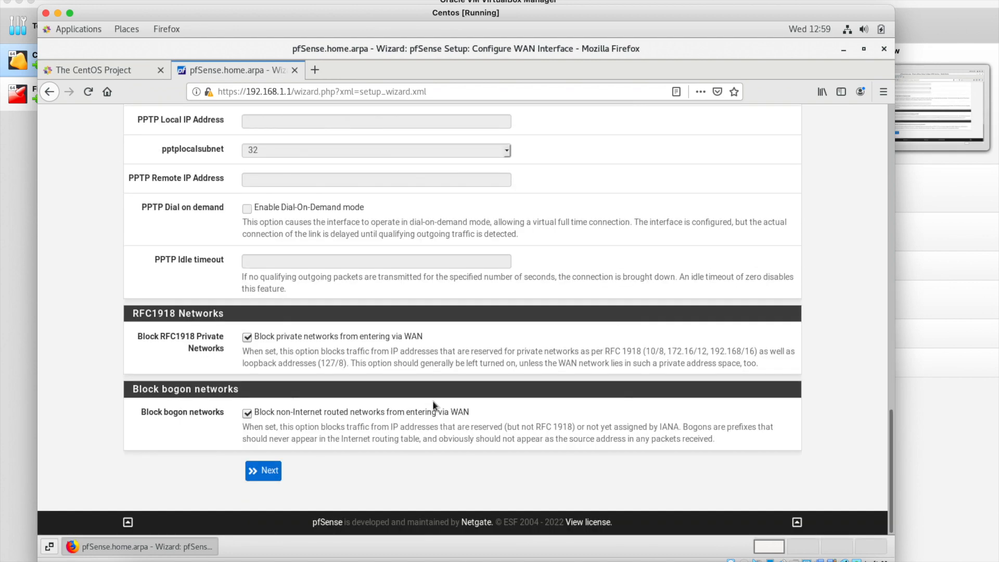
click(247, 337)
click(248, 414)
click(270, 471)
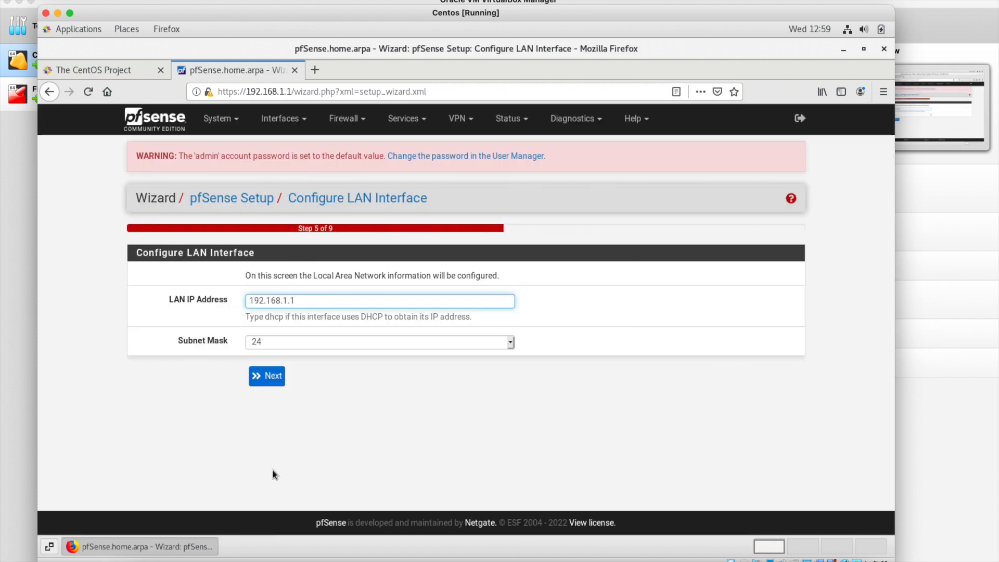
Keep LAN at 192.168.1.1/24 and replace the admin password with a new one, confirmed.
click(271, 383)
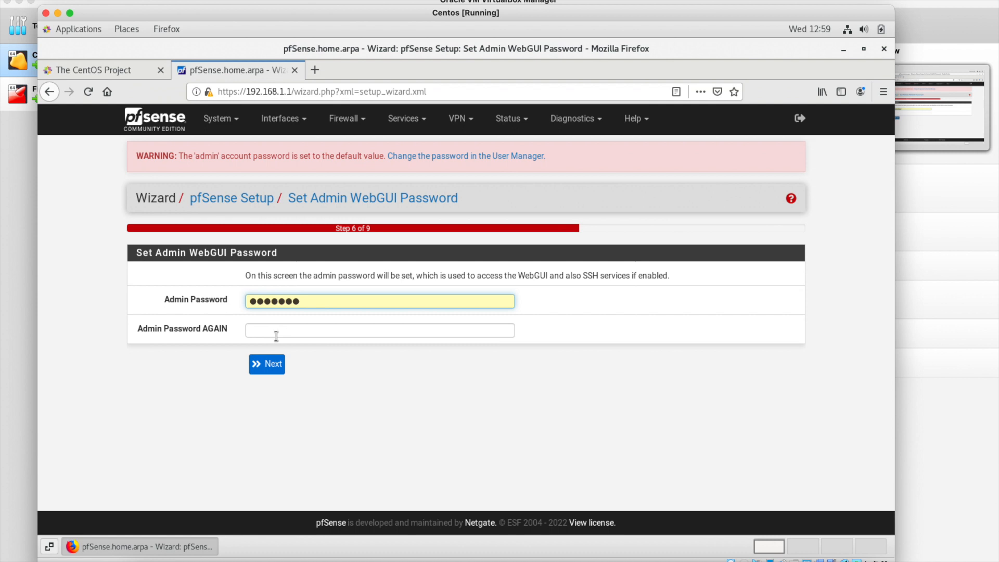
click(316, 302)
key(ctrl+a)
key(BackSpace)
text(pfsense123)
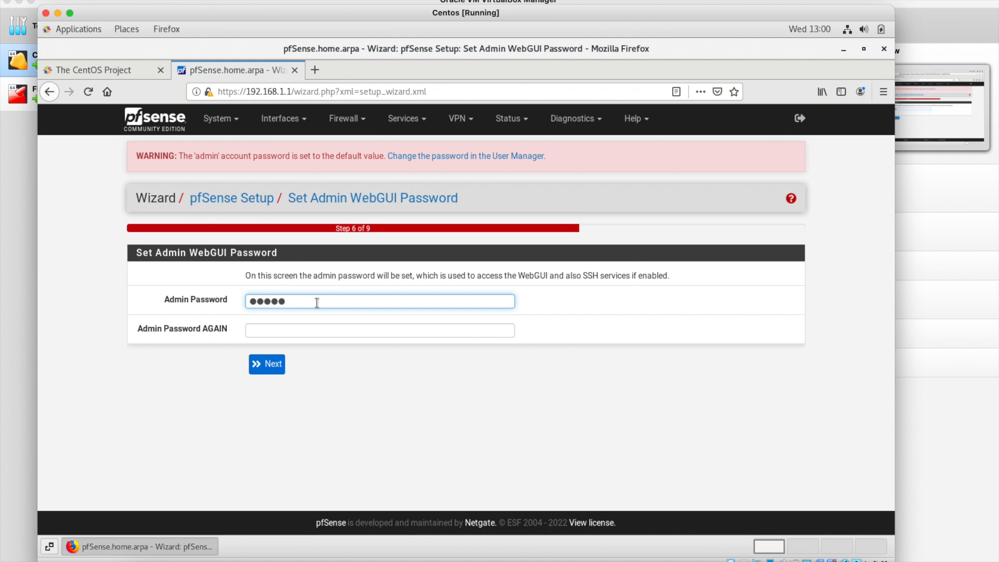
key(Tab)
text(pfsense123)
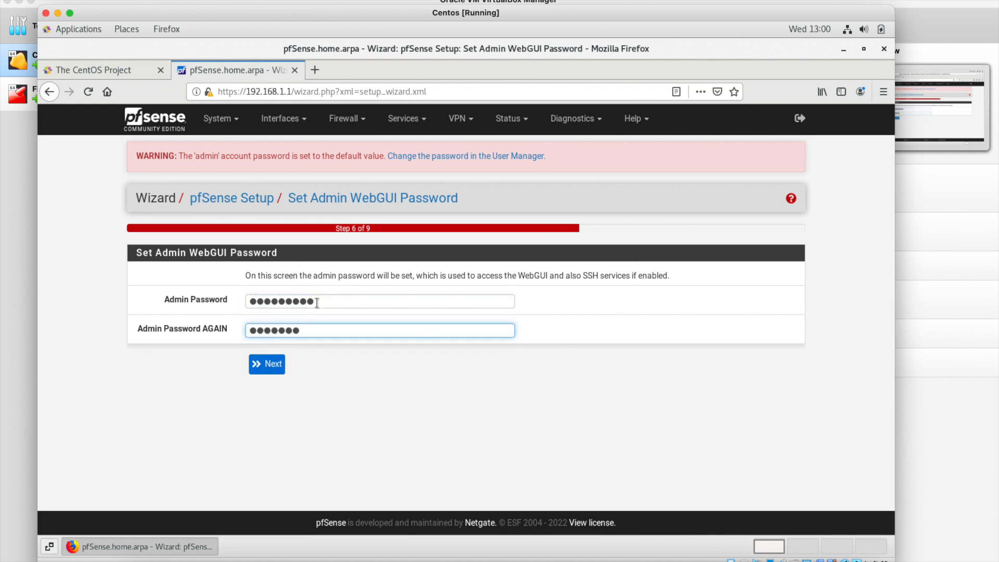
click(282, 364)
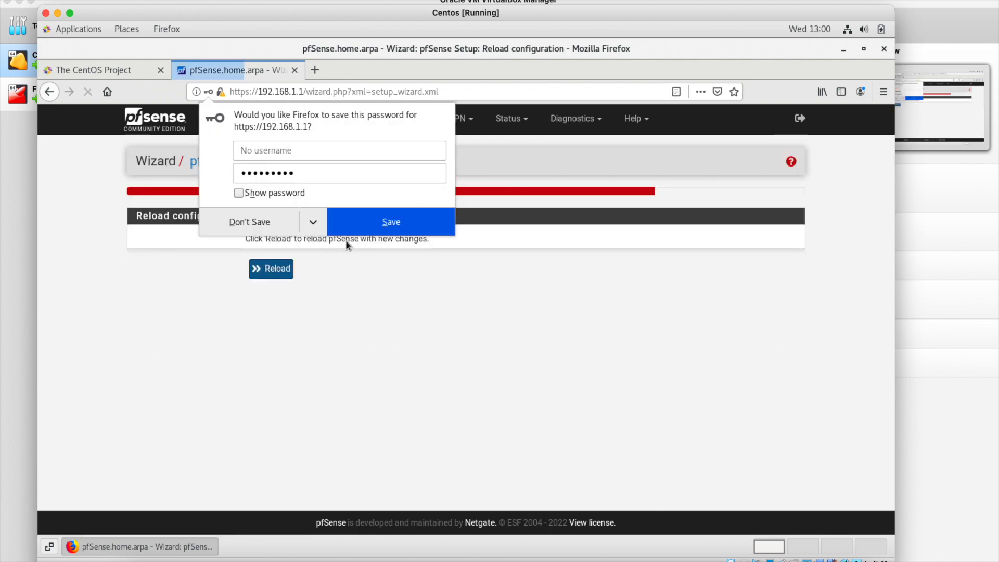
Save the password in Firefox, reload the configuration, and finish the setup wizard.
click(351, 226)
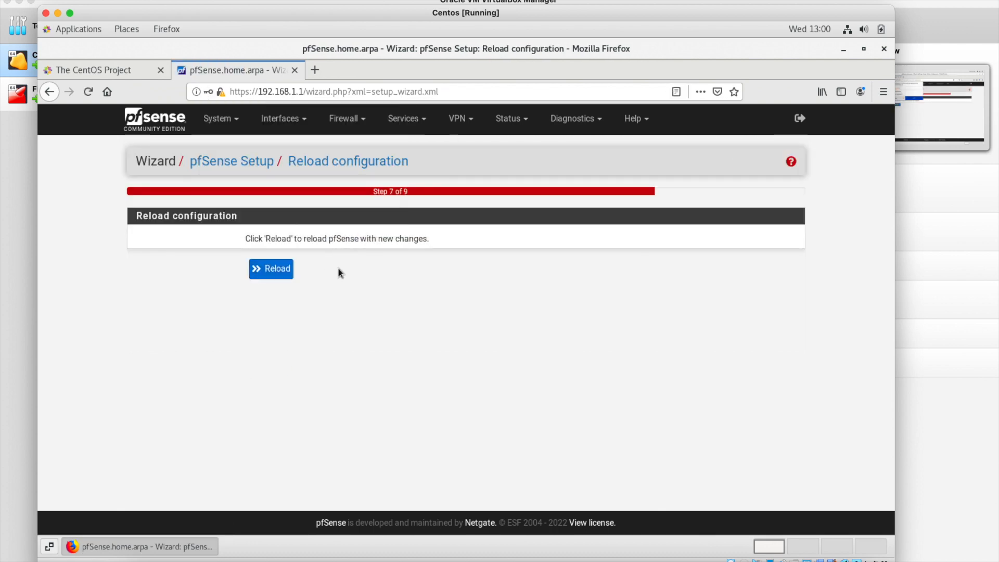
click(286, 277)
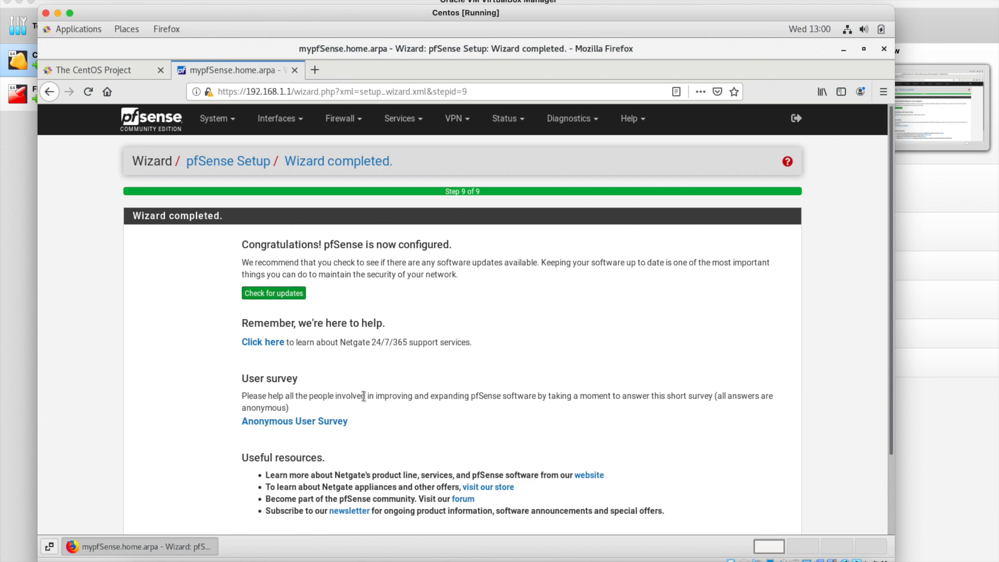
scroll(363, 396, down, 1)
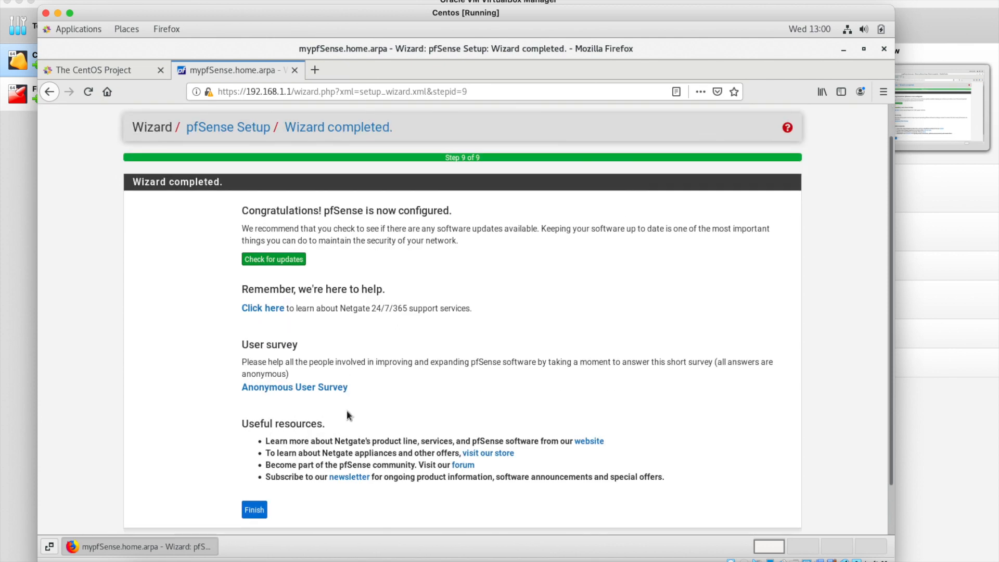
scroll(305, 455, down, 1)
scroll(277, 442, down, 1)
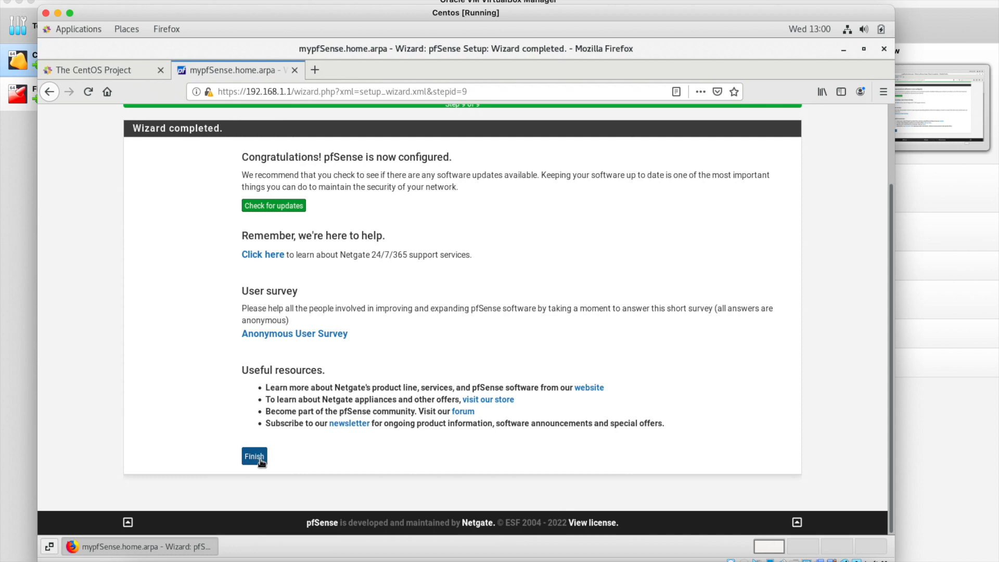
click(263, 458)
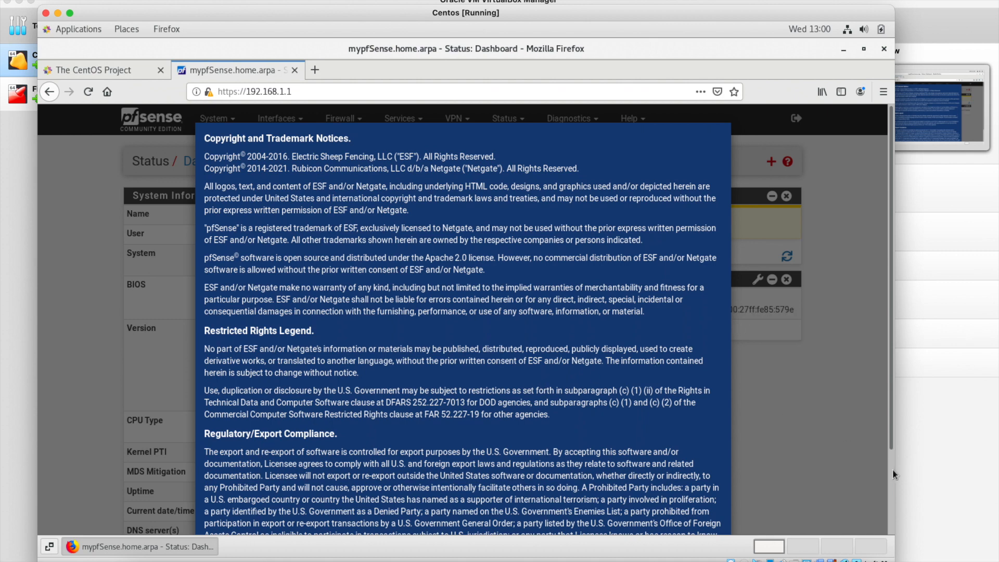
Read through the Copyright and Trademark Notices and accept them.
scroll(891, 469, down, 3)
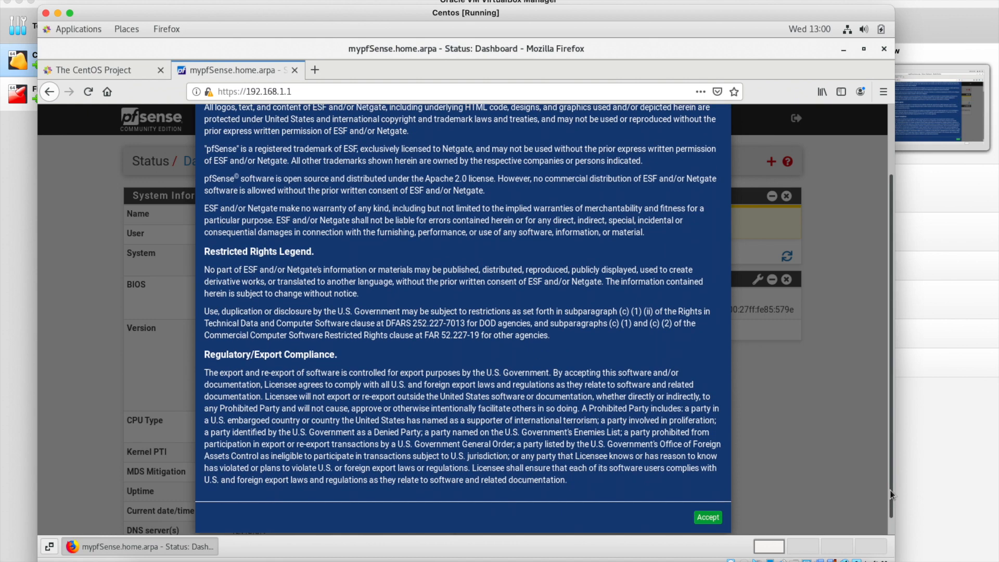
scroll(702, 511, down, 1)
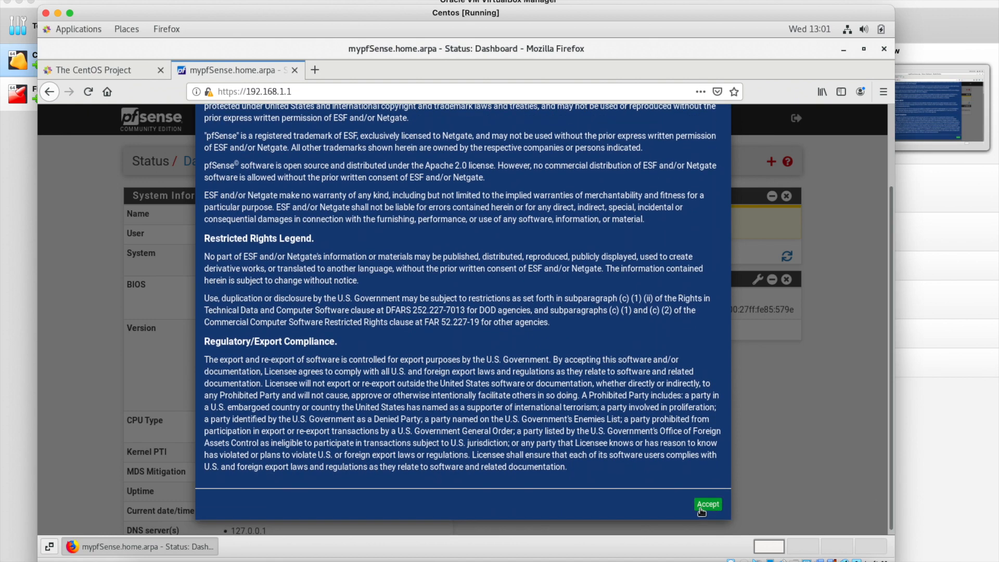
scroll(706, 507, down, 1)
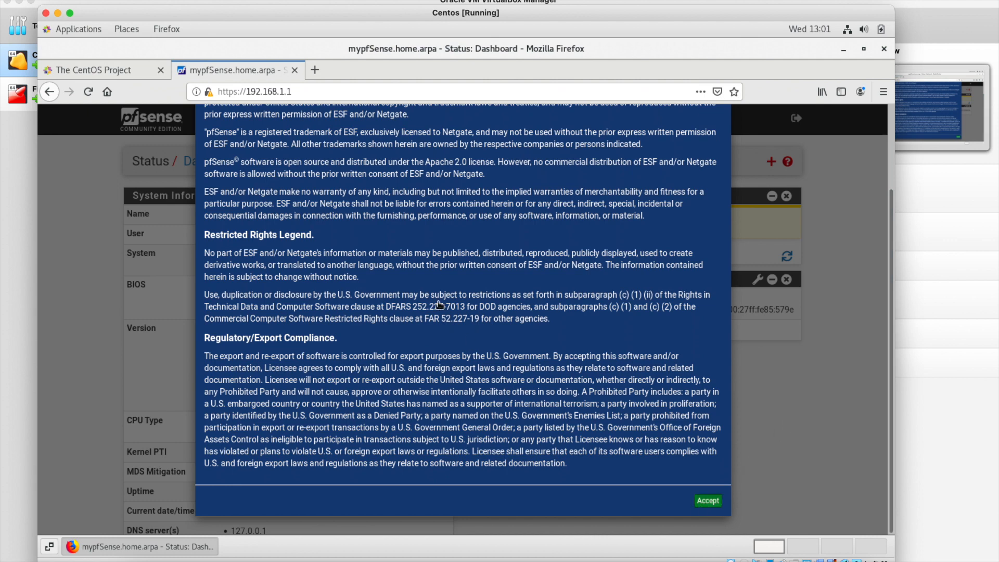
click(707, 501)
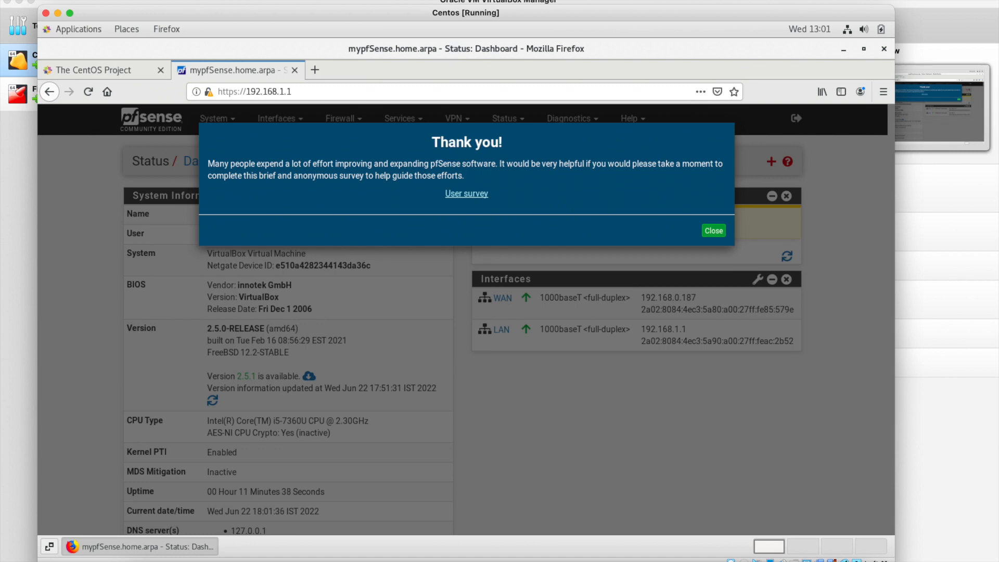
Flip between the network diagram desktop and the VirtualBox desktop to review the diagram.
key(ctrl+Left)
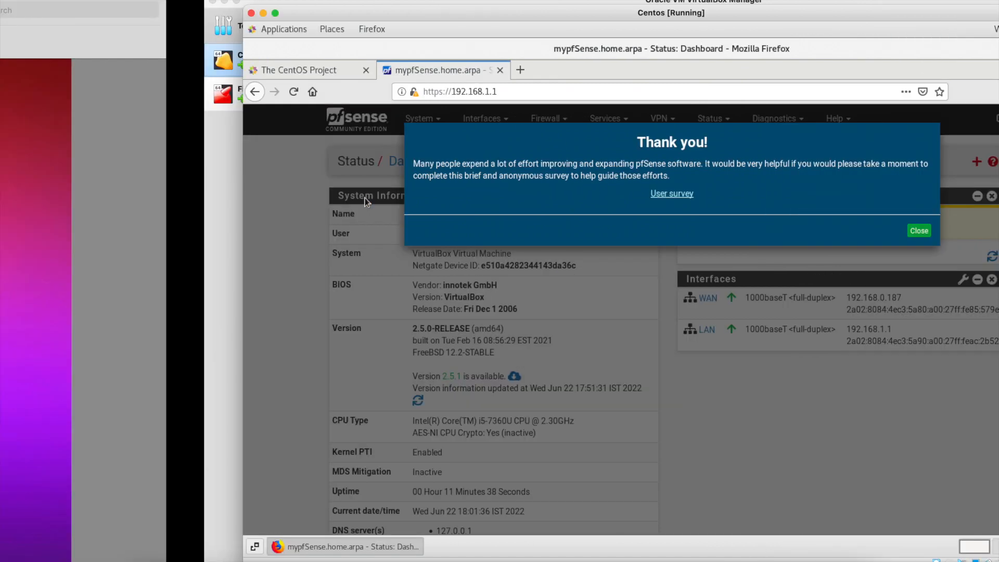
key(ctrl+Left)
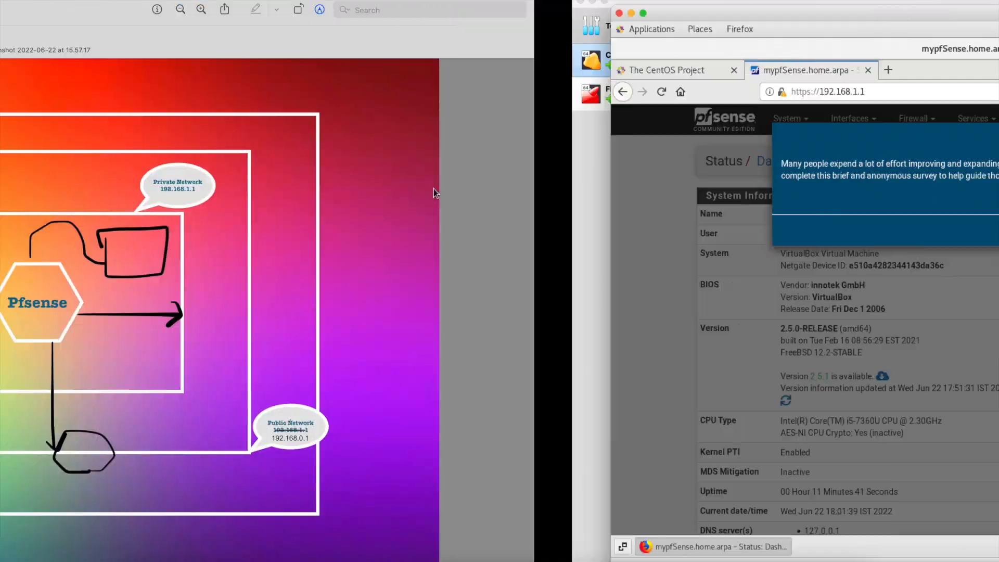
key(ctrl+Right)
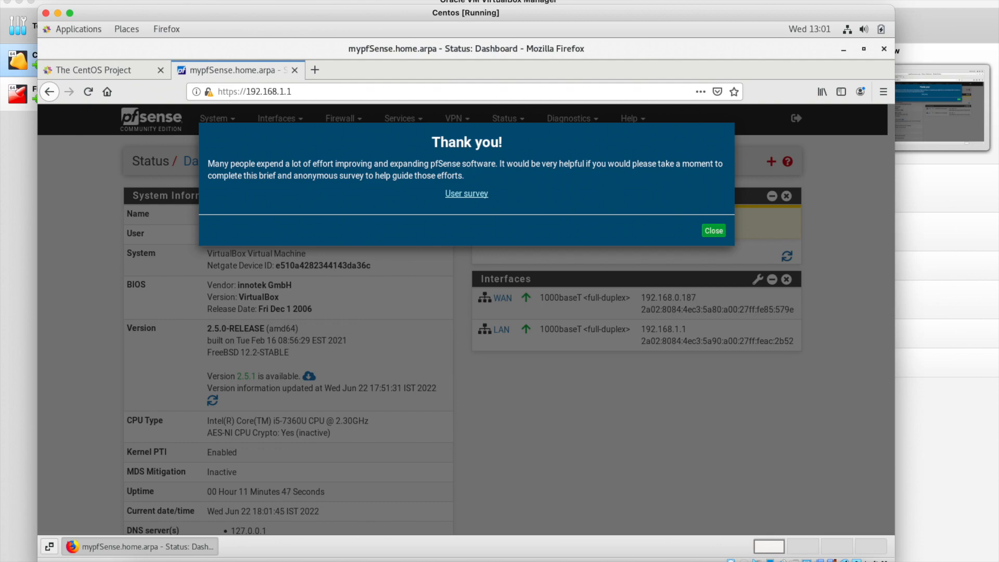
key(ctrl+Left)
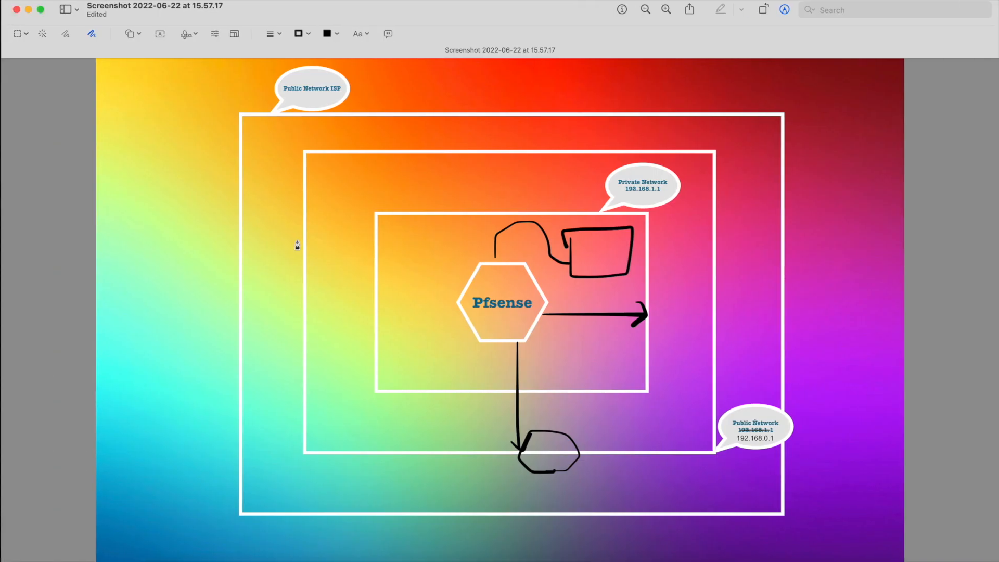
key(ctrl+Right)
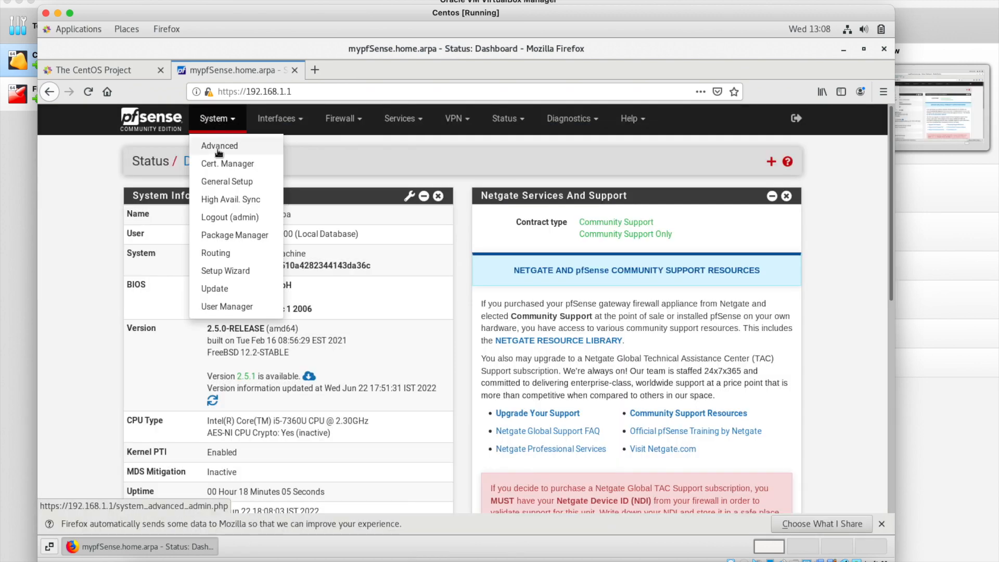
On the Admin Access page, disable the webConfigurator redirect rule.
click(219, 151)
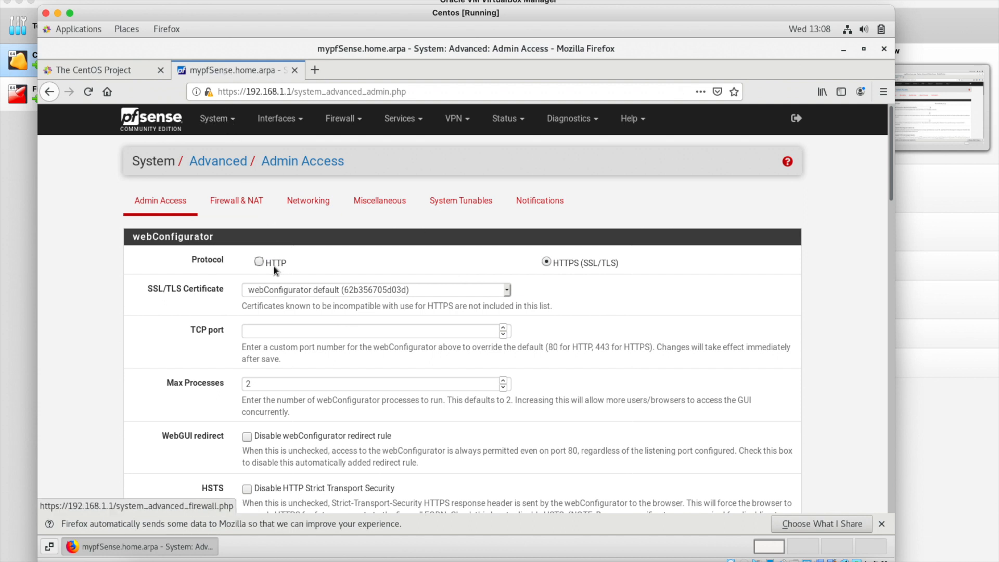
scroll(343, 329, down, 1)
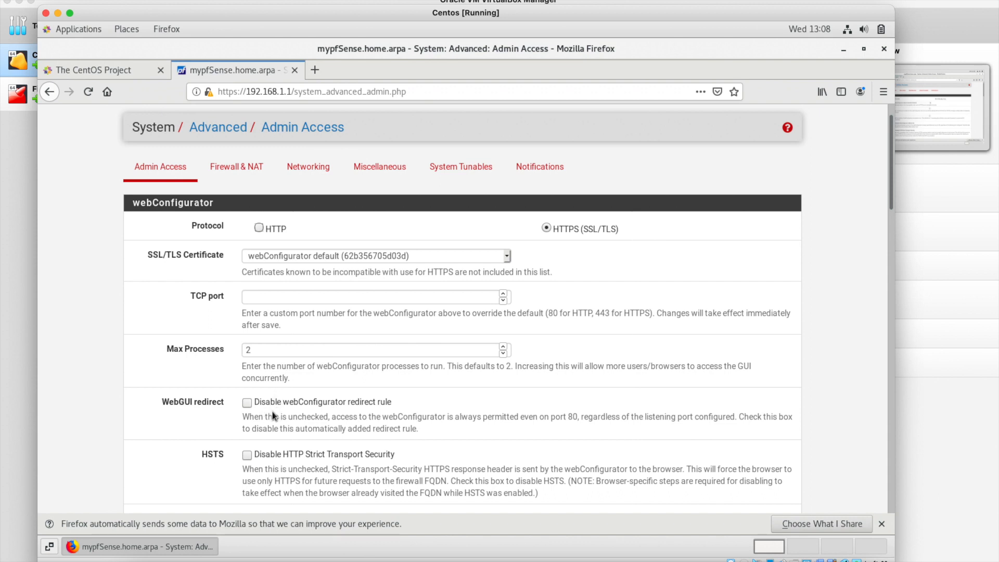
scroll(273, 416, down, 1)
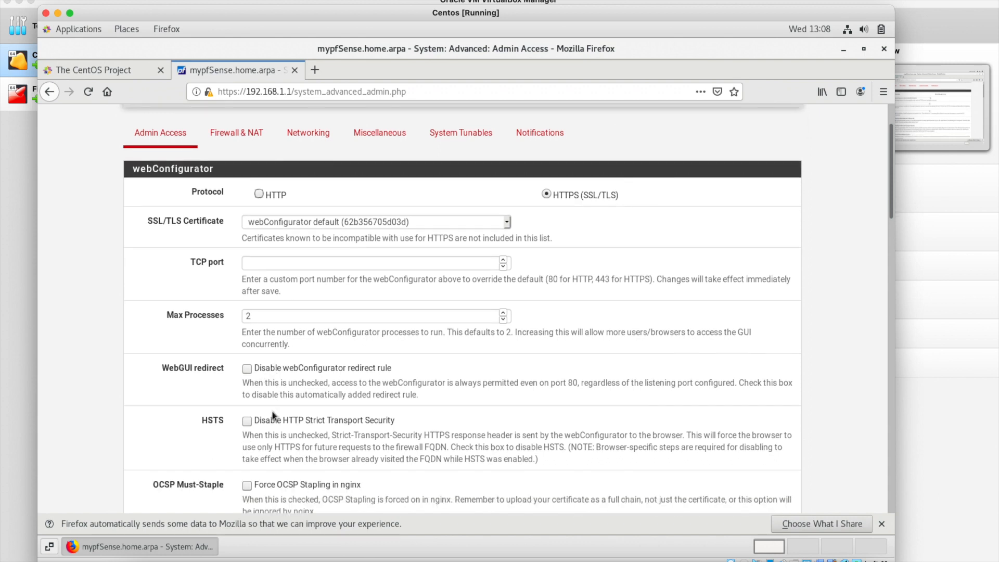
scroll(273, 416, down, 1)
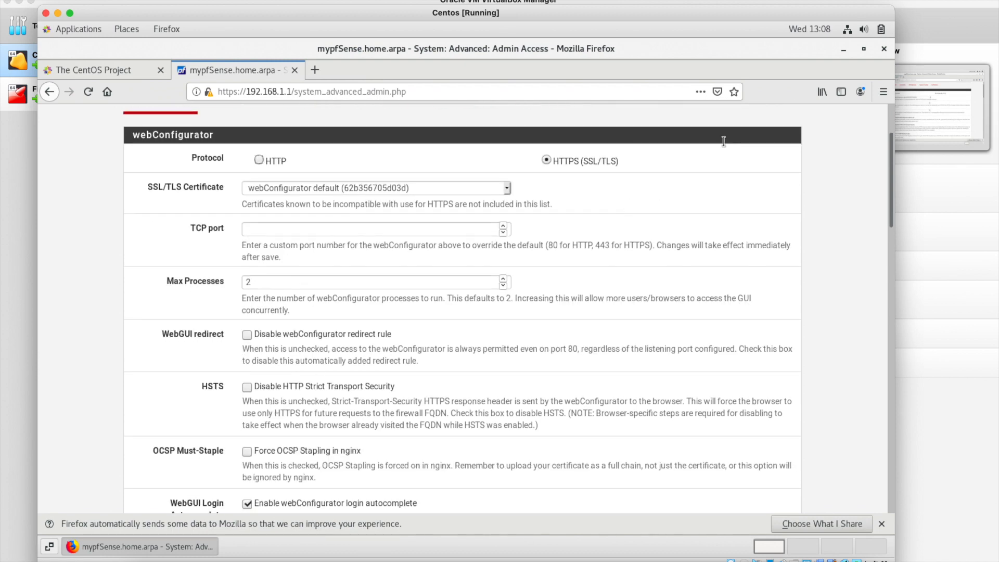
scroll(582, 167, down, 1)
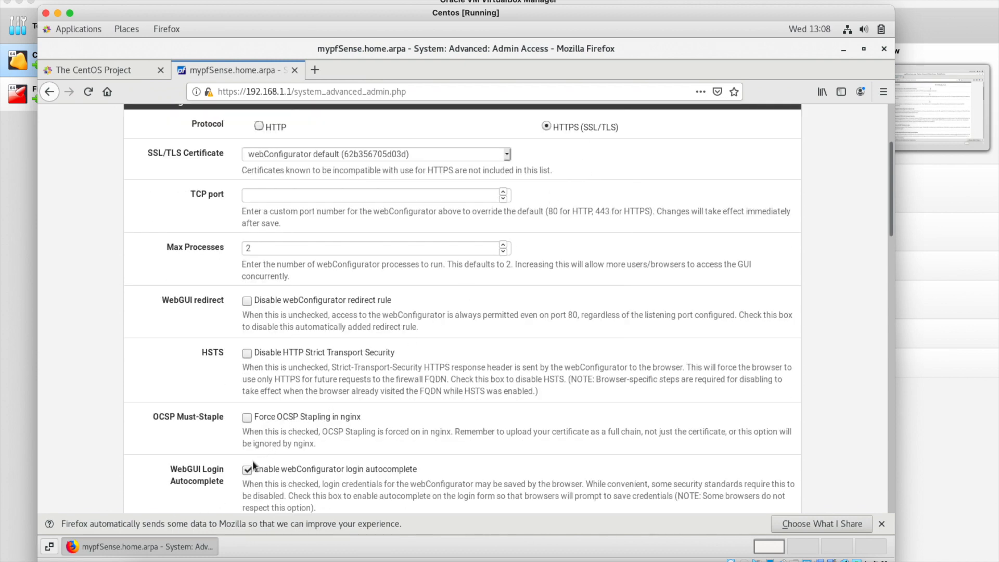
click(248, 304)
Disable DNS rebinding checks and HTTP_REFERER enforcement, then save the Admin Access settings.
scroll(324, 380, down, 3)
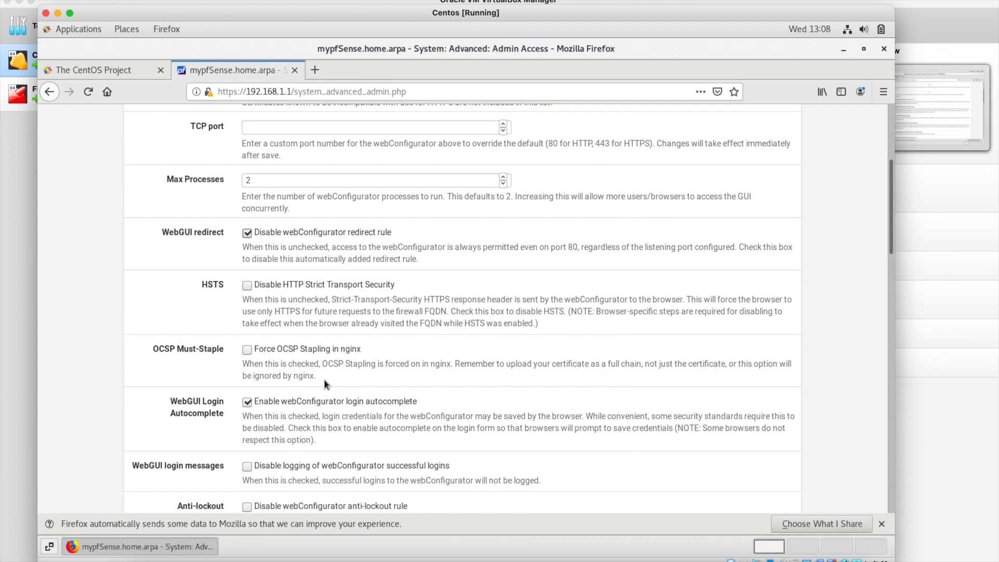
scroll(324, 380, down, 3)
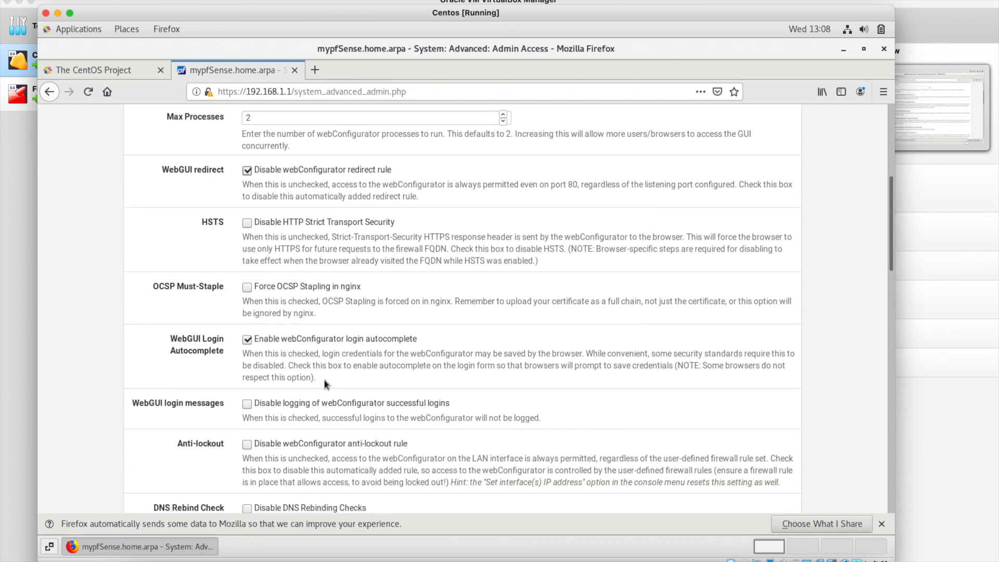
scroll(324, 384, down, 4)
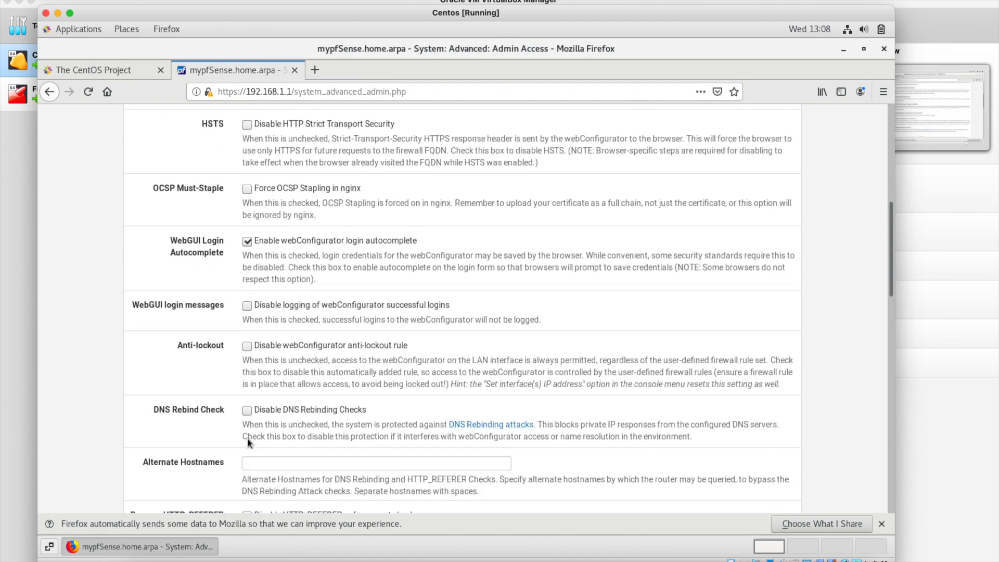
click(248, 400)
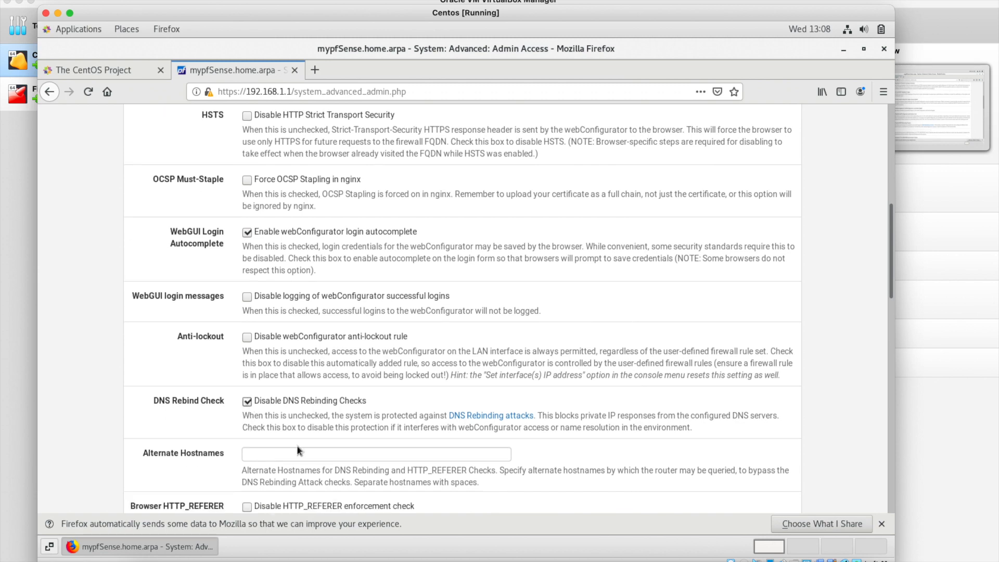
scroll(297, 445, down, 5)
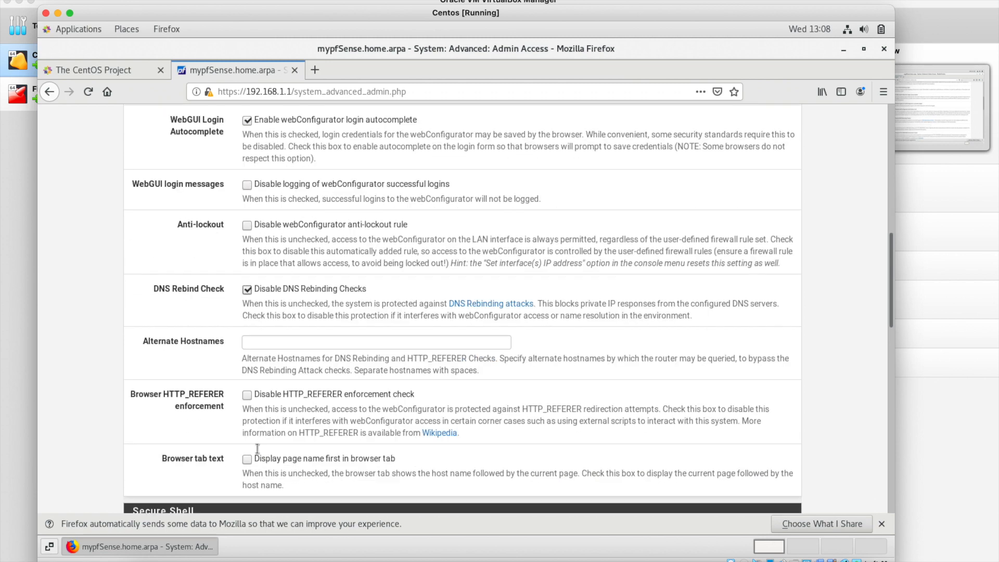
scroll(248, 458, down, 1)
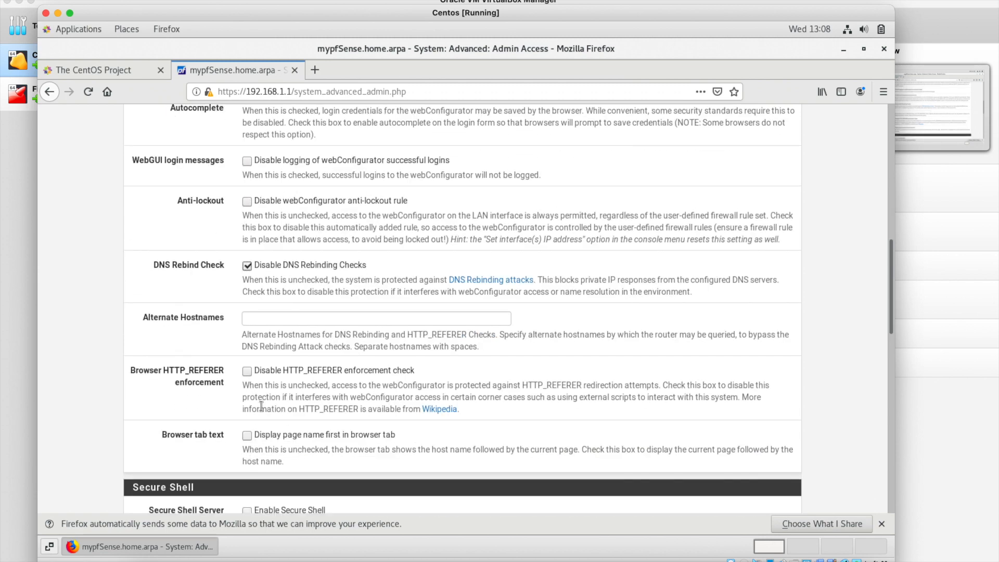
click(247, 370)
scroll(285, 448, down, 20)
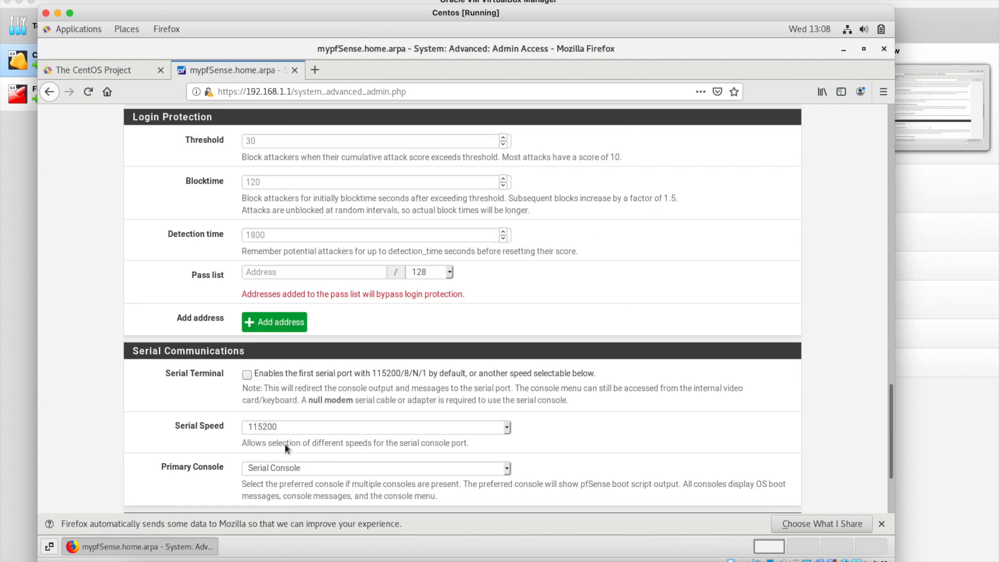
scroll(285, 443, down, 3)
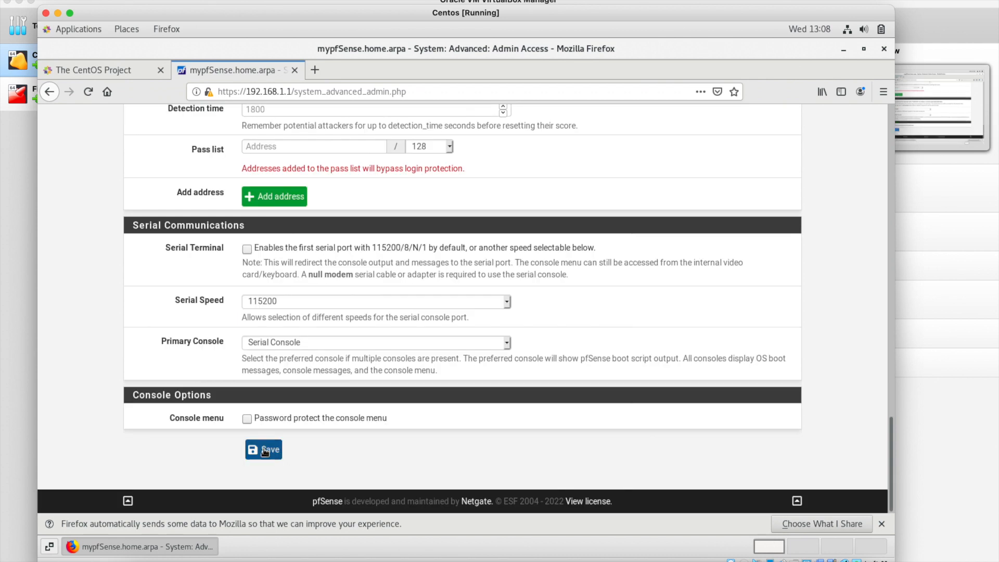
click(265, 449)
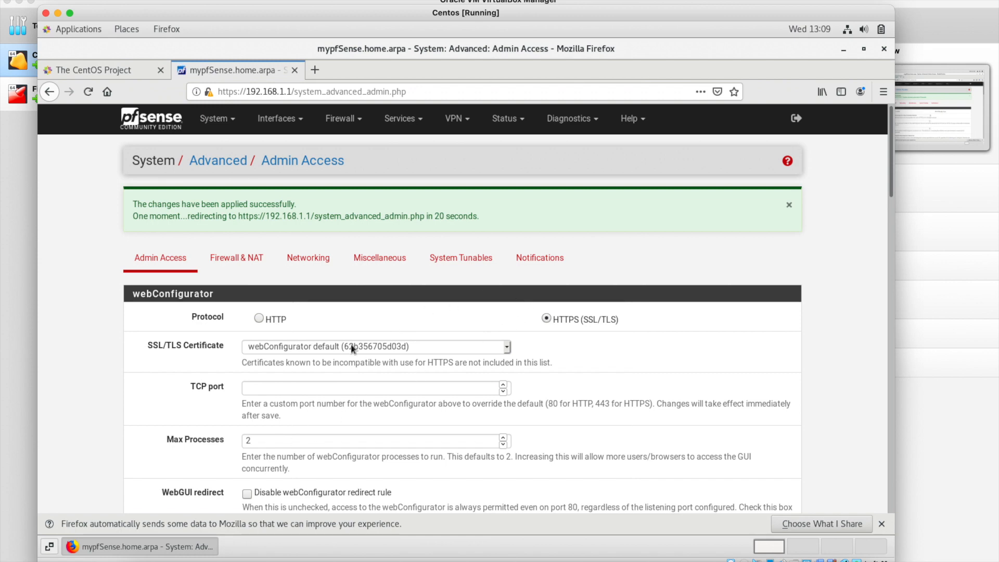
In Firewall & NAT advanced settings, set port-forward NAT Reflection mode to Pure NAT and save.
click(252, 258)
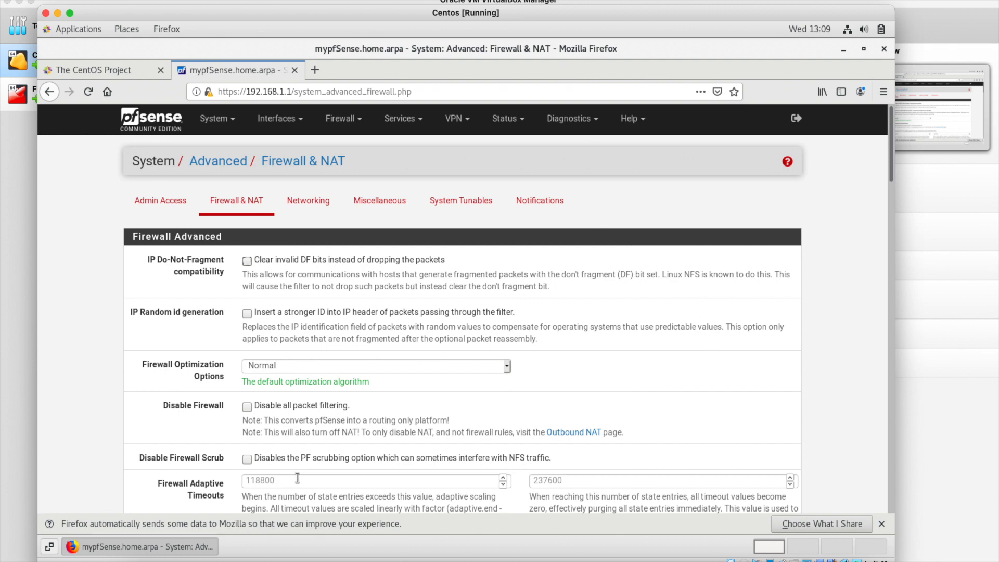
scroll(298, 478, down, 5)
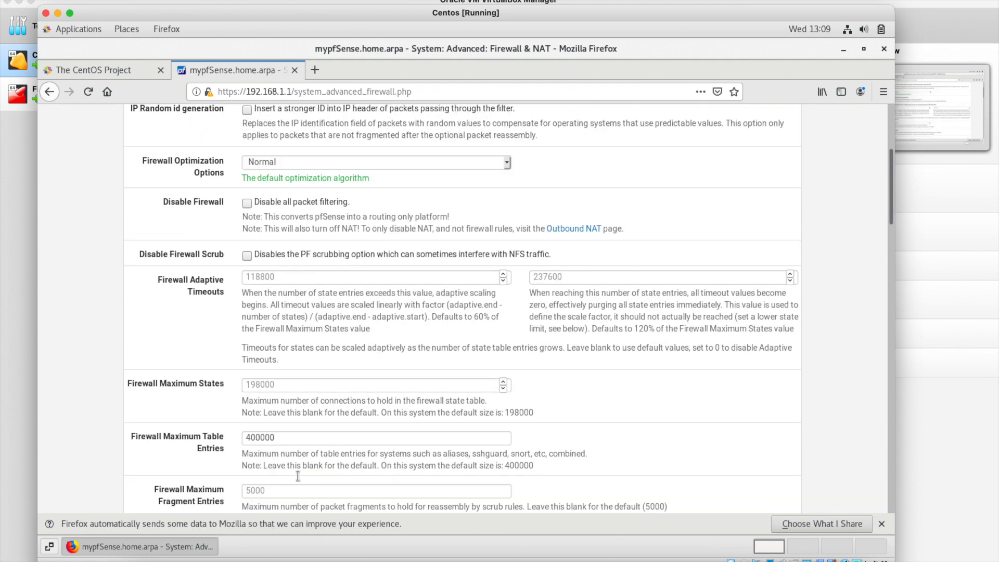
scroll(298, 476, down, 5)
scroll(299, 479, down, 10)
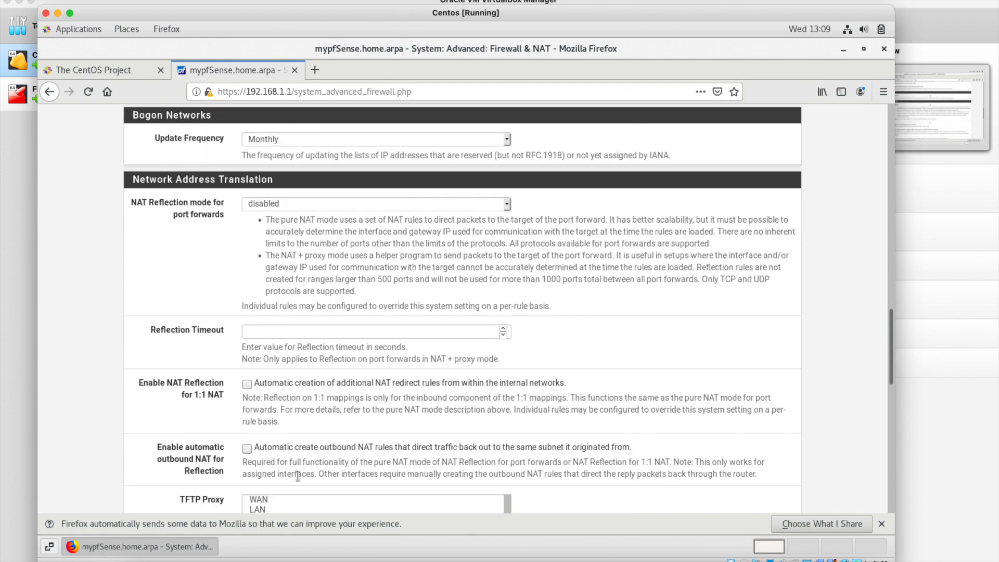
scroll(297, 476, down, 2)
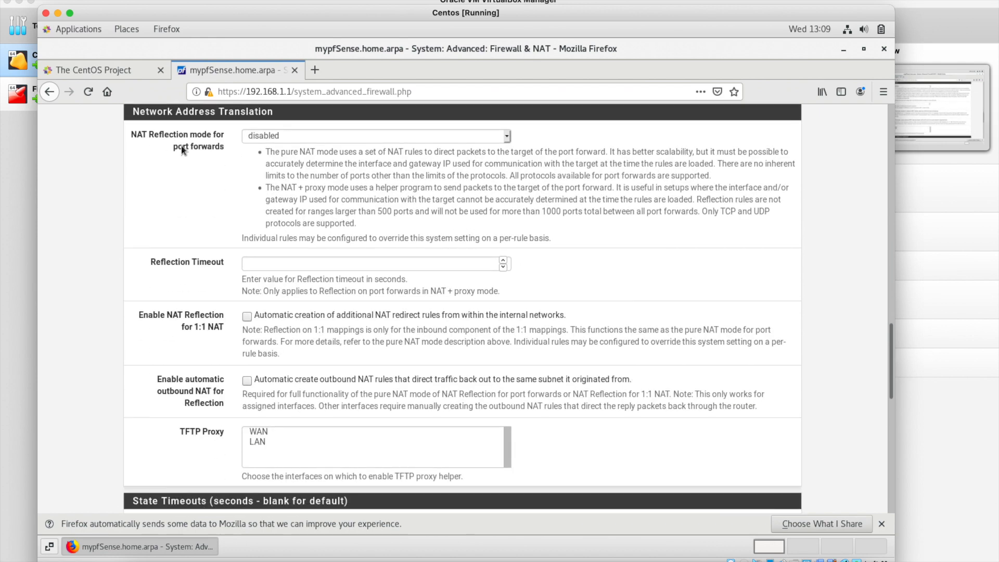
scroll(281, 195, down, 3)
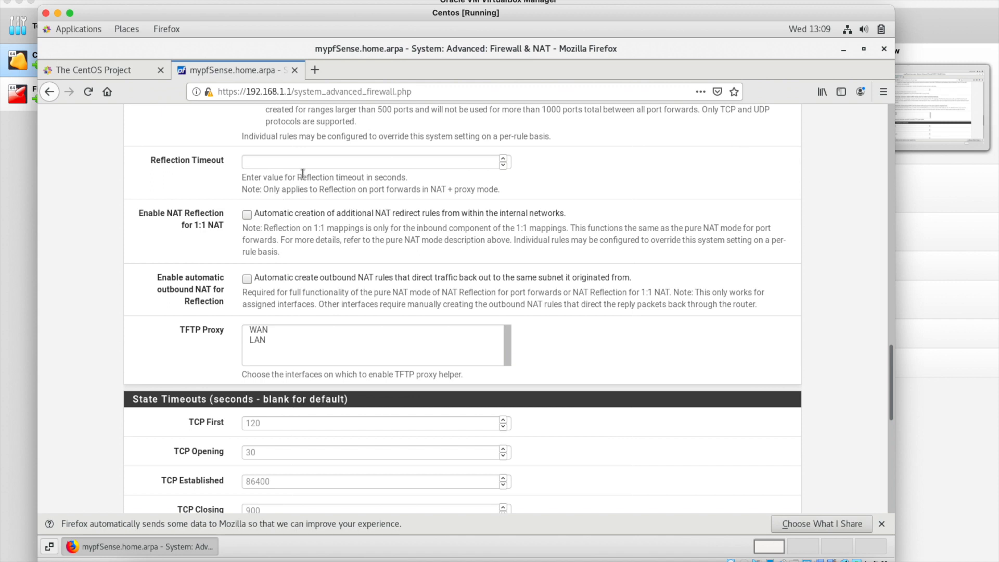
scroll(302, 173, up, 2)
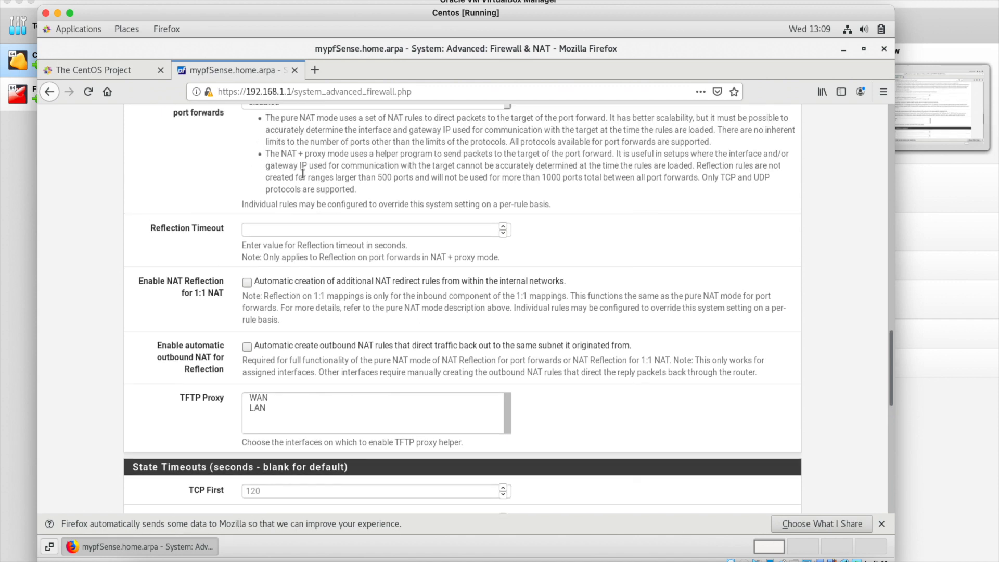
scroll(302, 173, up, 2)
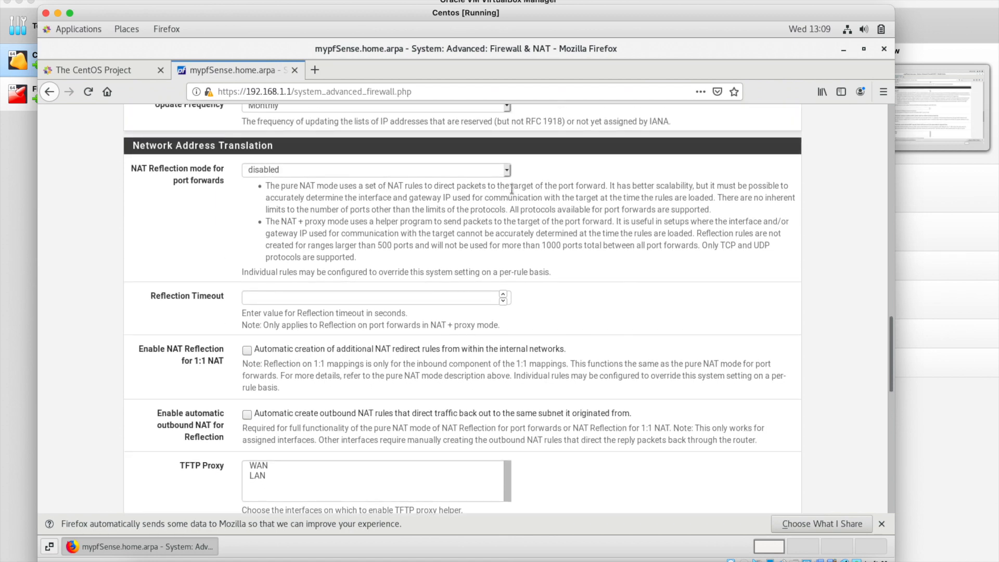
click(502, 175)
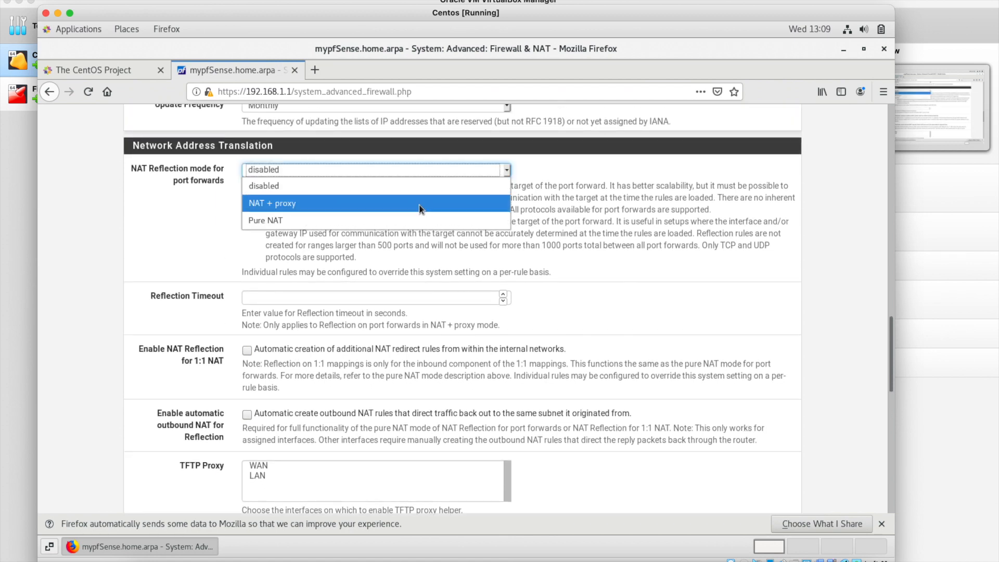
click(413, 220)
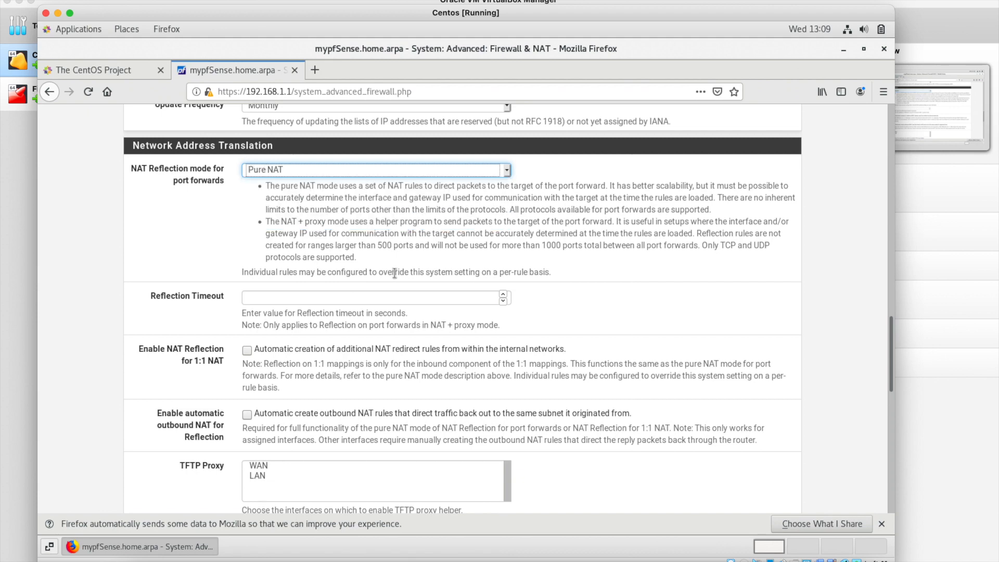
scroll(394, 273, down, 7)
scroll(395, 272, down, 3)
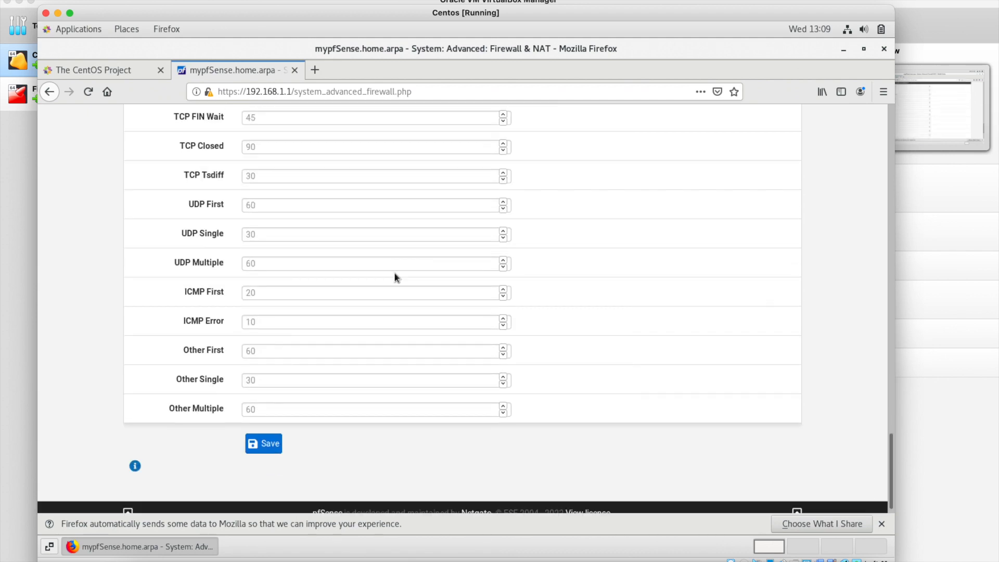
click(266, 435)
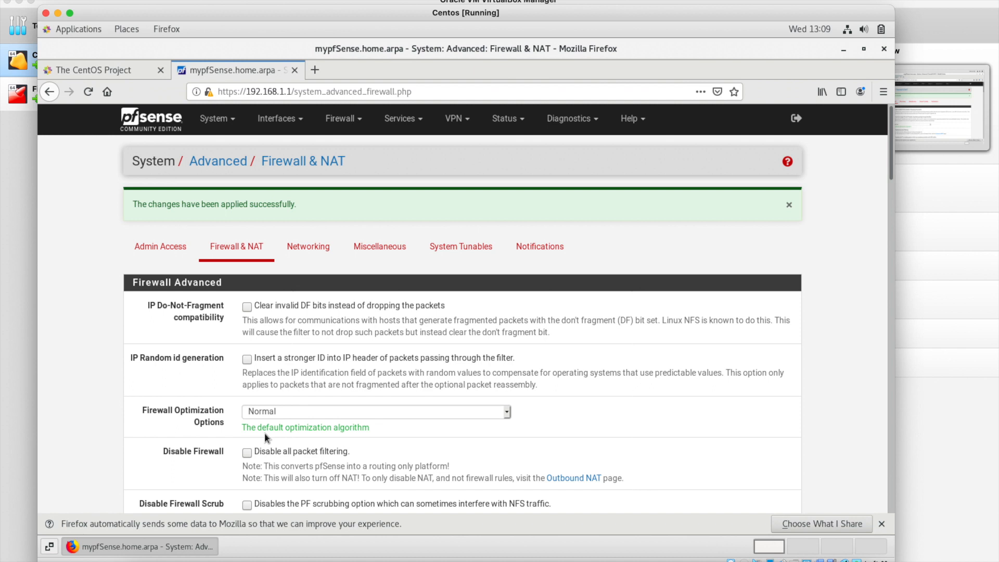
Review the existing firewall rules on the LAN and WAN tabs.
click(354, 123)
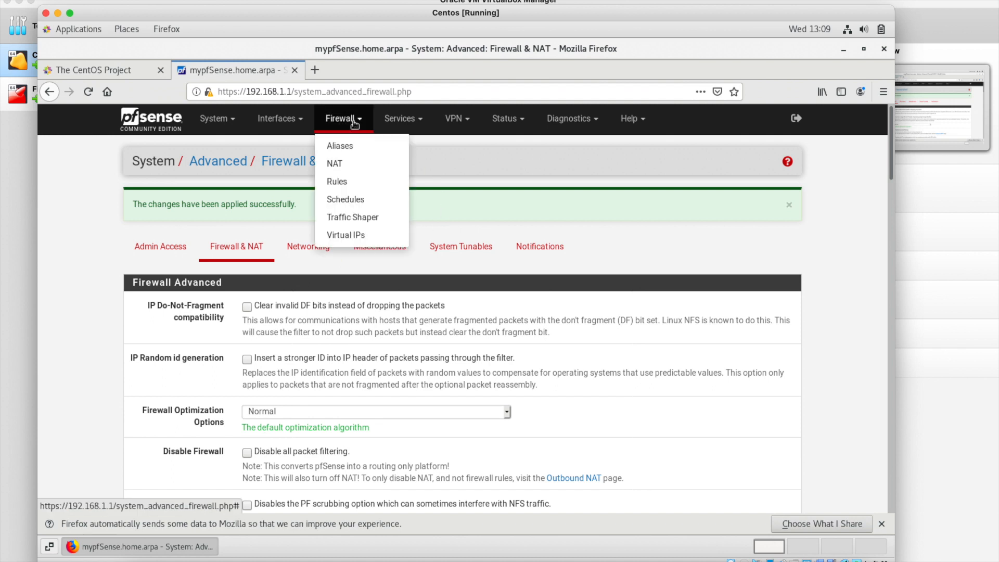
click(343, 182)
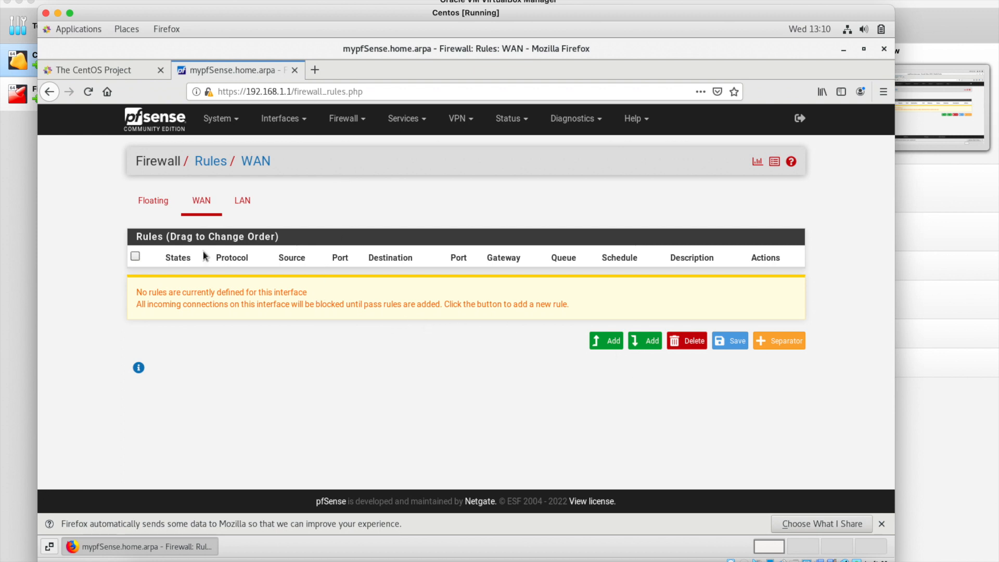
click(242, 202)
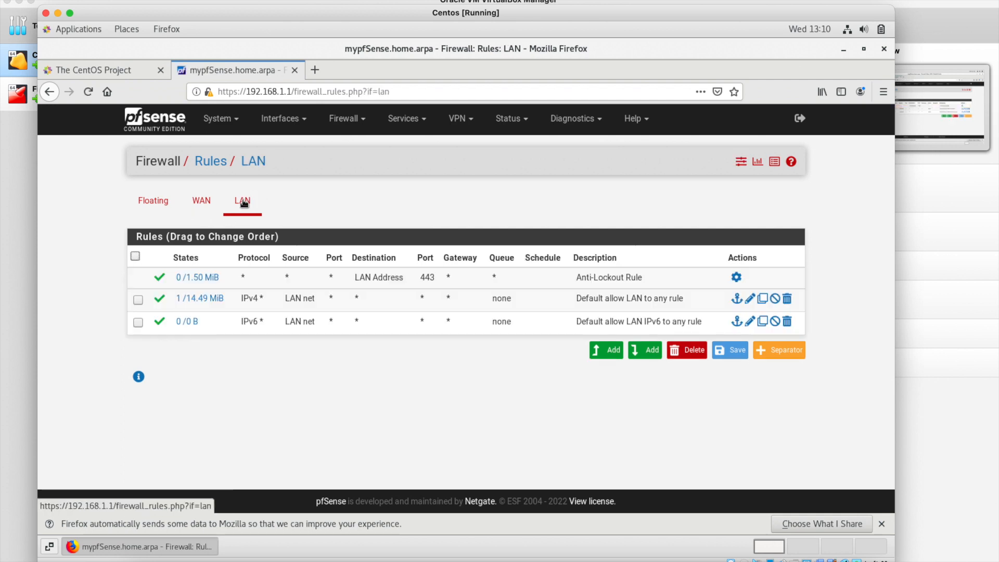
click(211, 202)
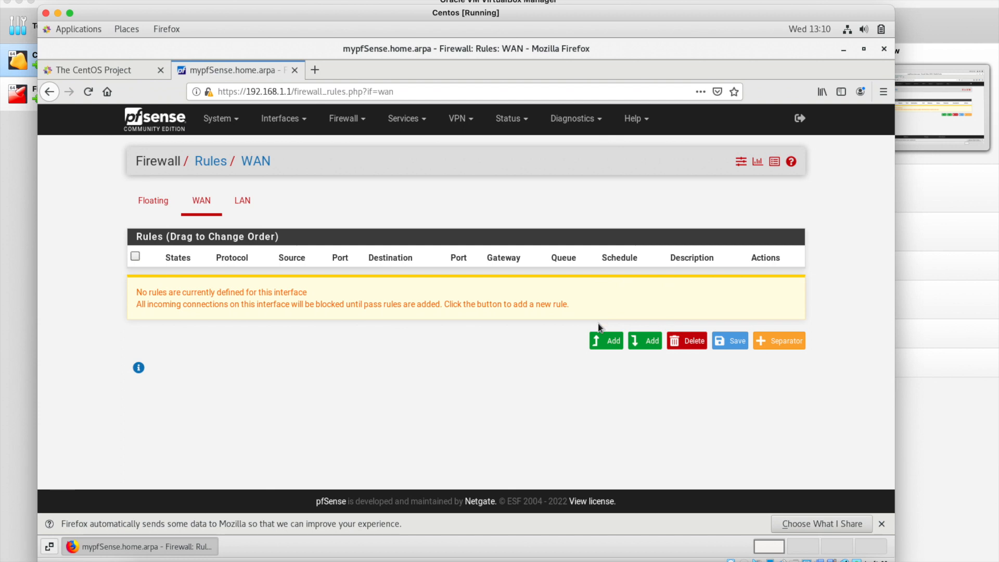
Return to the System > Advanced Firewall & NAT settings to check them.
click(217, 121)
click(248, 145)
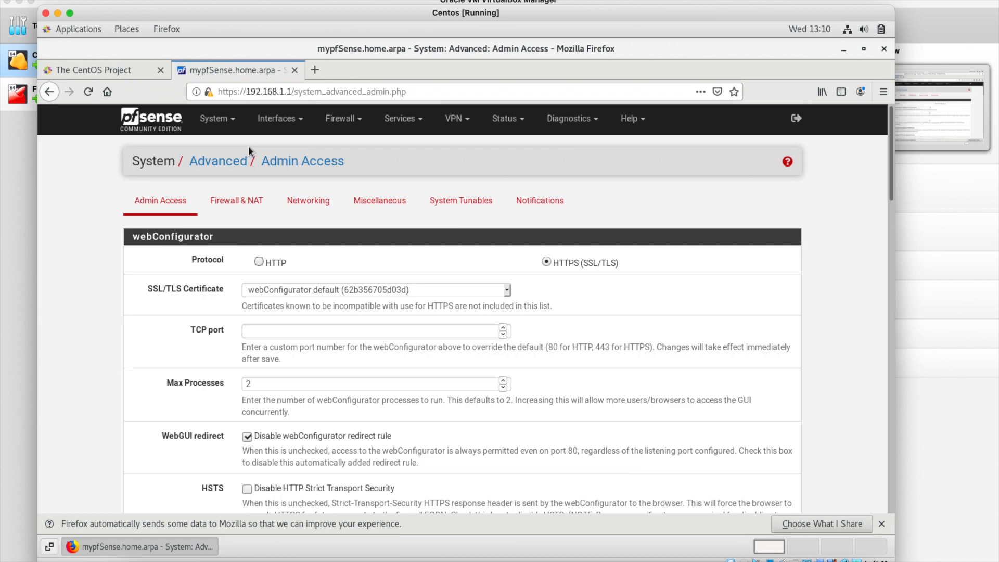
click(240, 200)
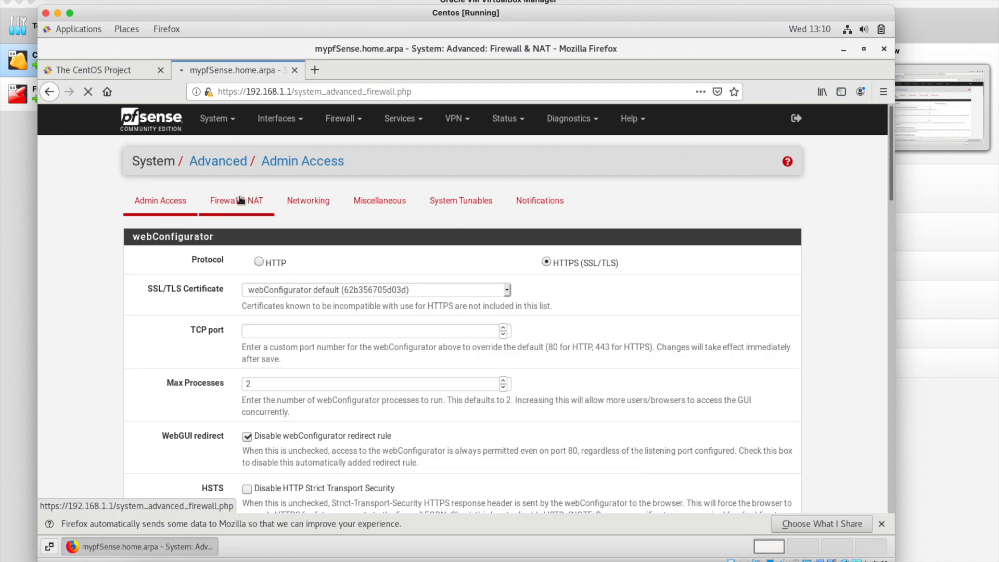
Start a new WAN firewall rule, preset to Pass, IPv4 and TCP.
click(336, 129)
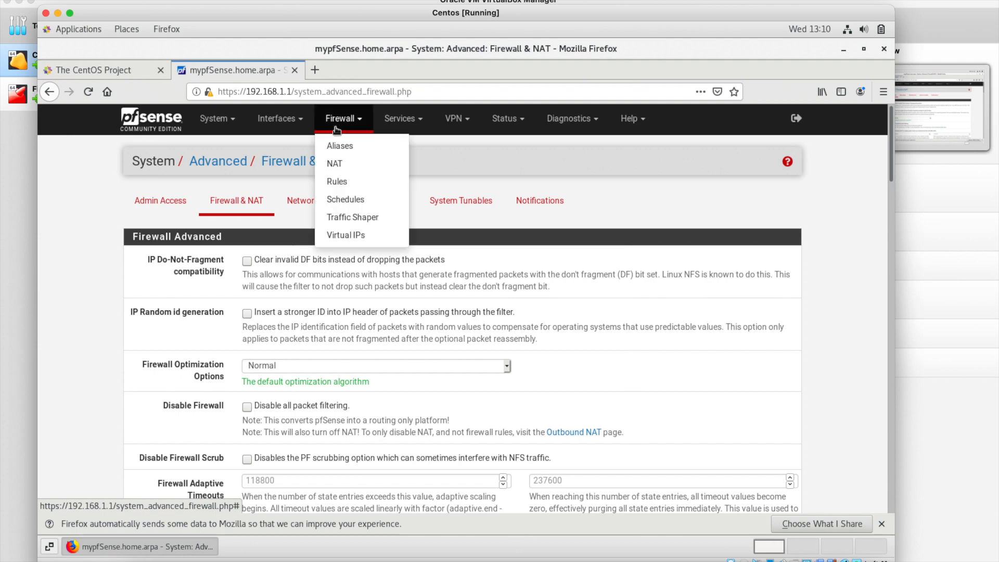
click(346, 186)
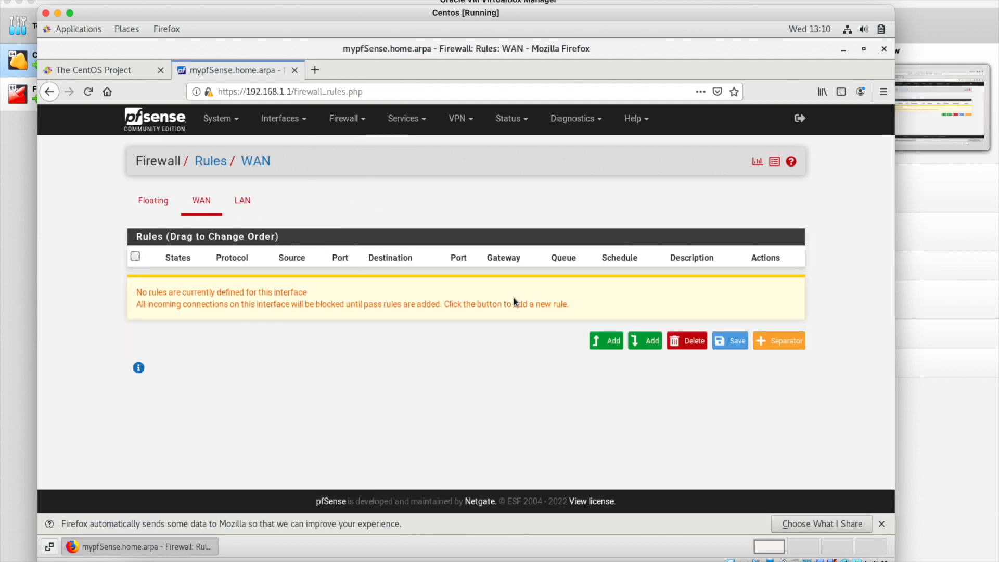
click(613, 340)
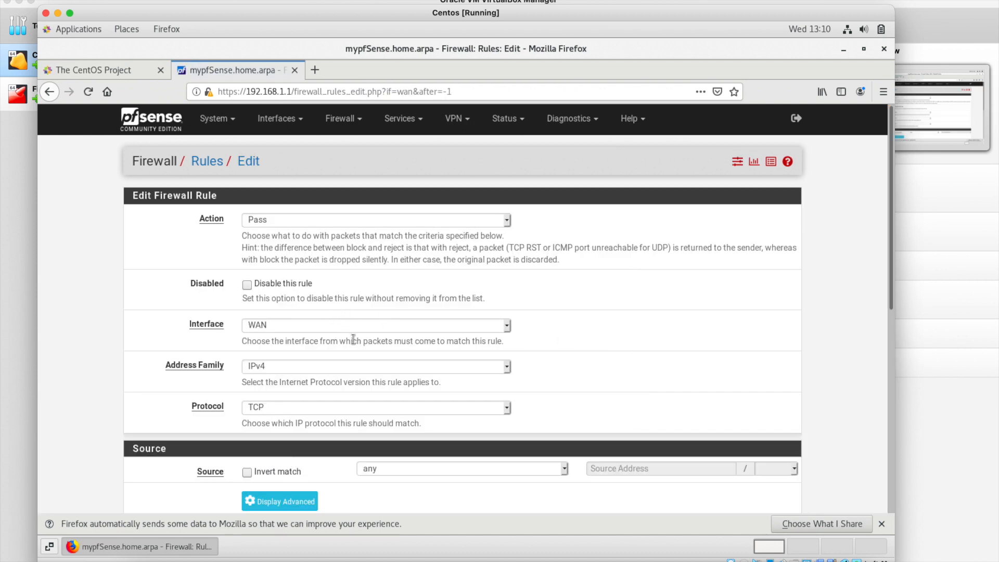
scroll(353, 339, down, 1)
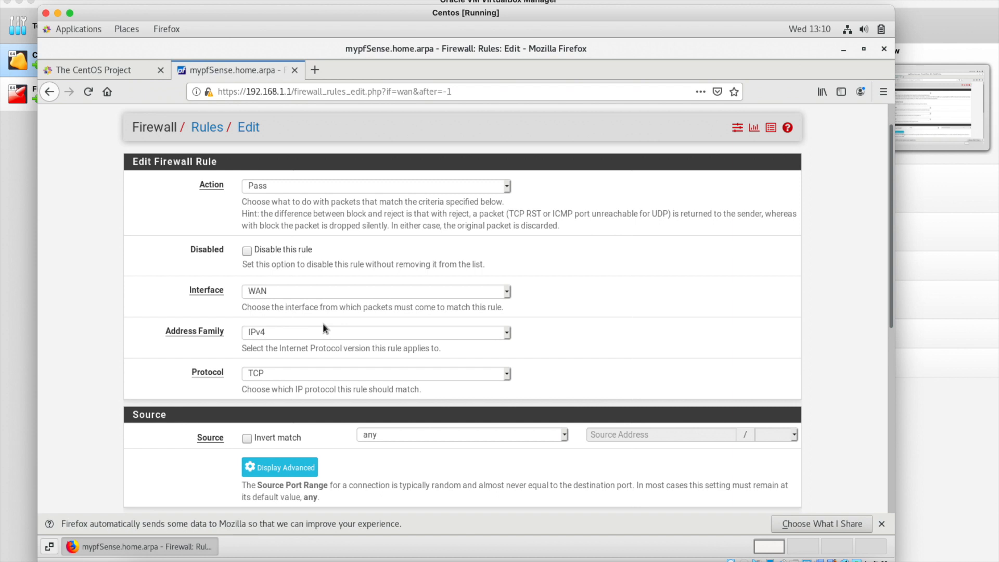
Keep the new WAN rule's destination as any, set its source to WAN address, and save it.
scroll(352, 365, down, 3)
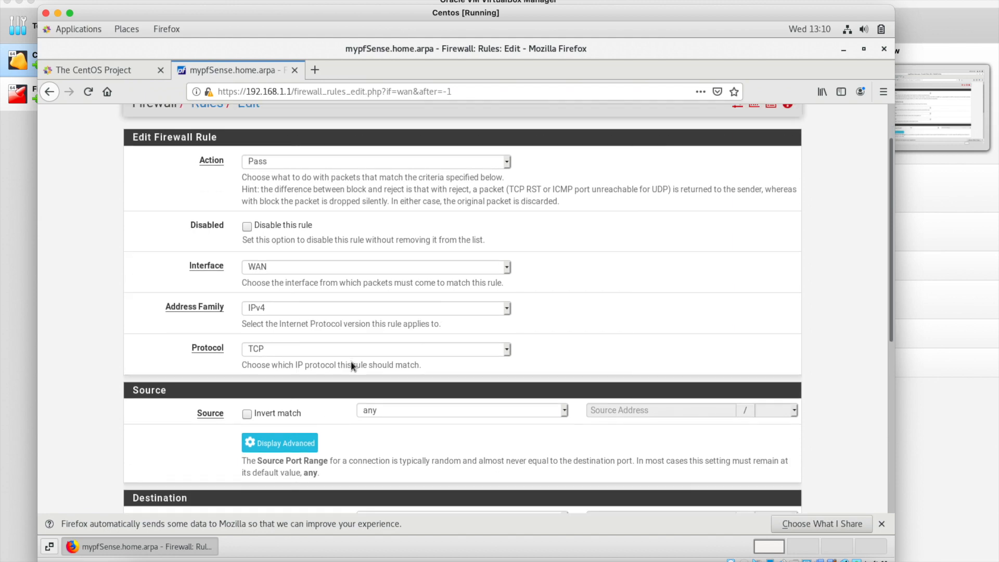
scroll(351, 365, down, 4)
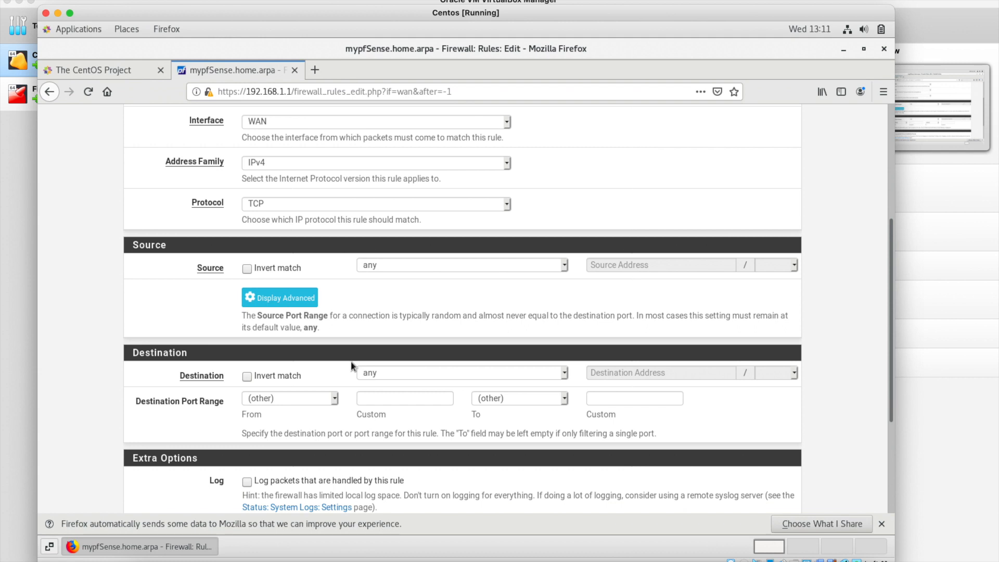
scroll(351, 361, down, 3)
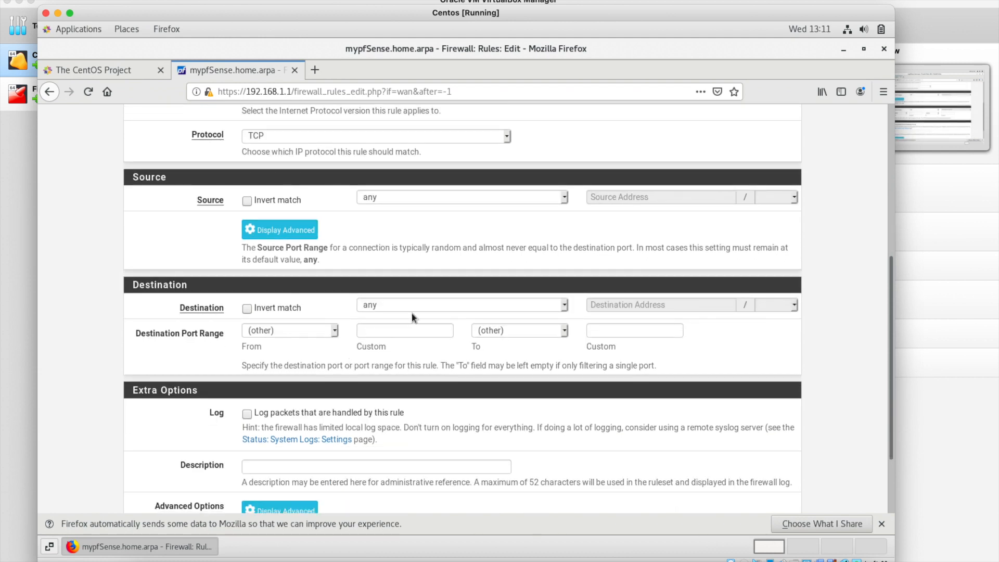
click(416, 307)
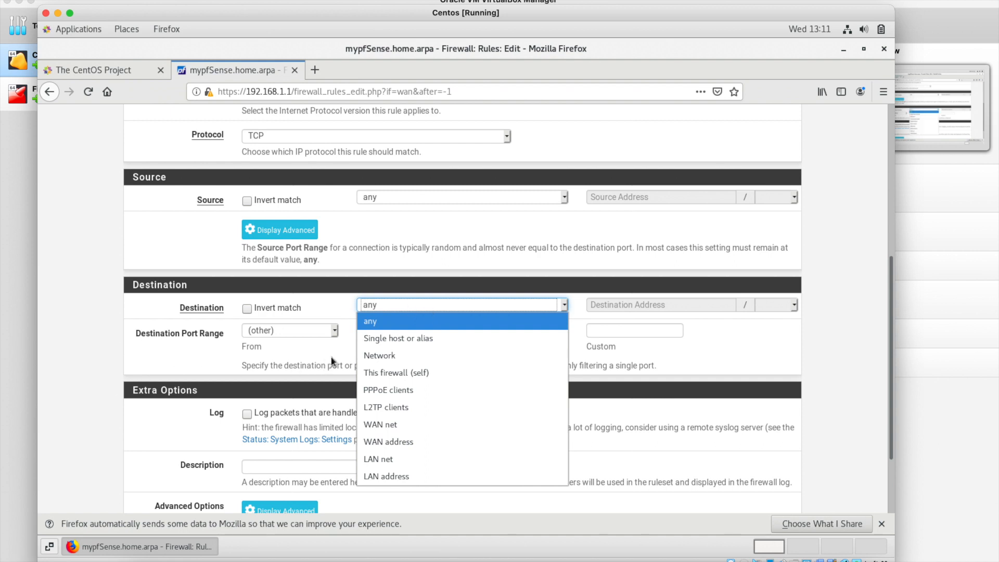
click(343, 348)
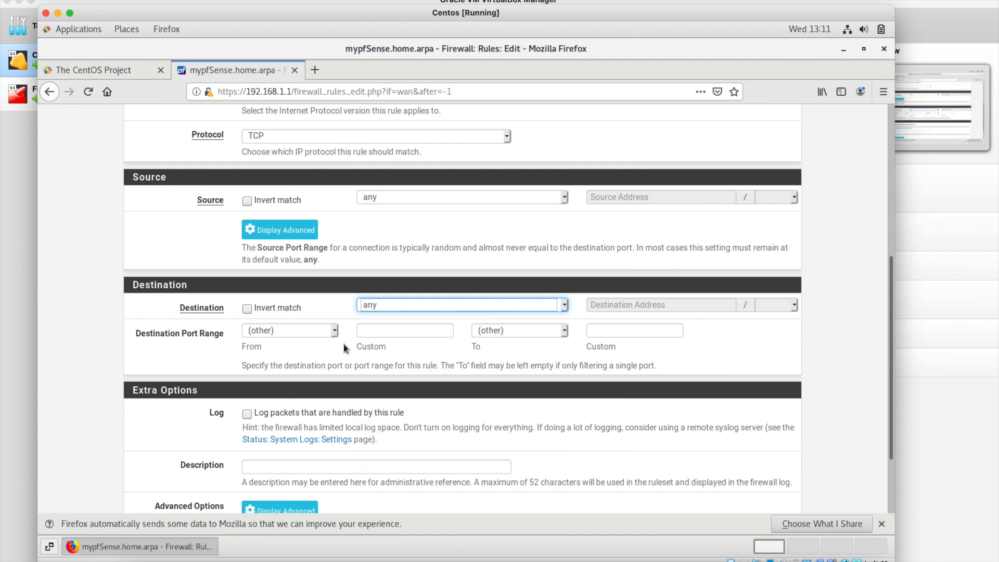
scroll(343, 345, down, 1)
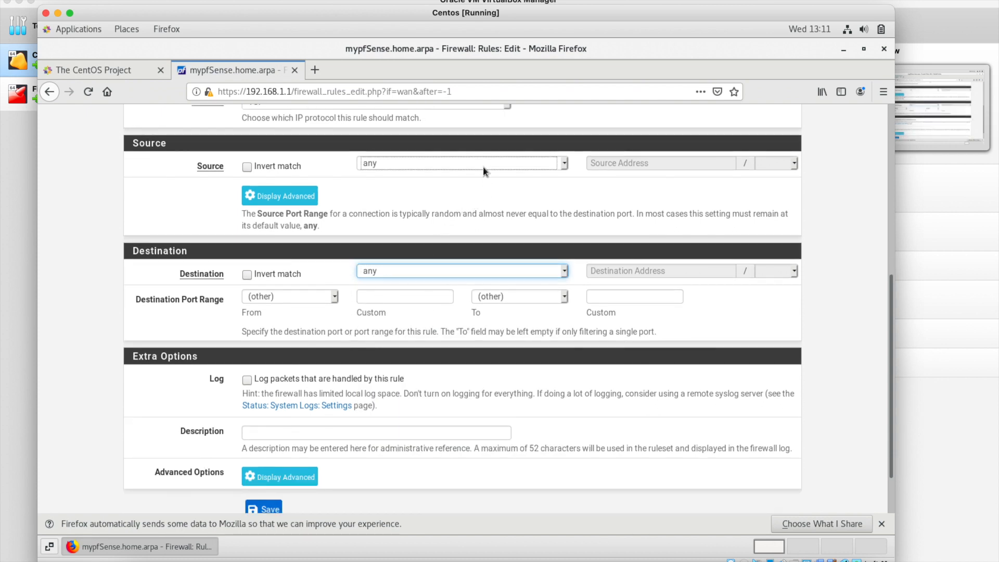
click(482, 167)
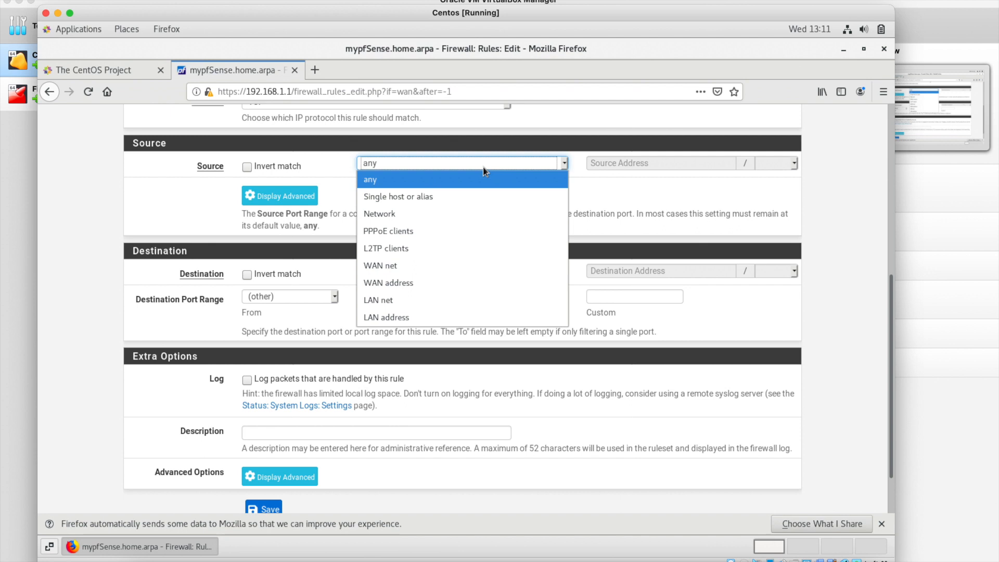
click(441, 288)
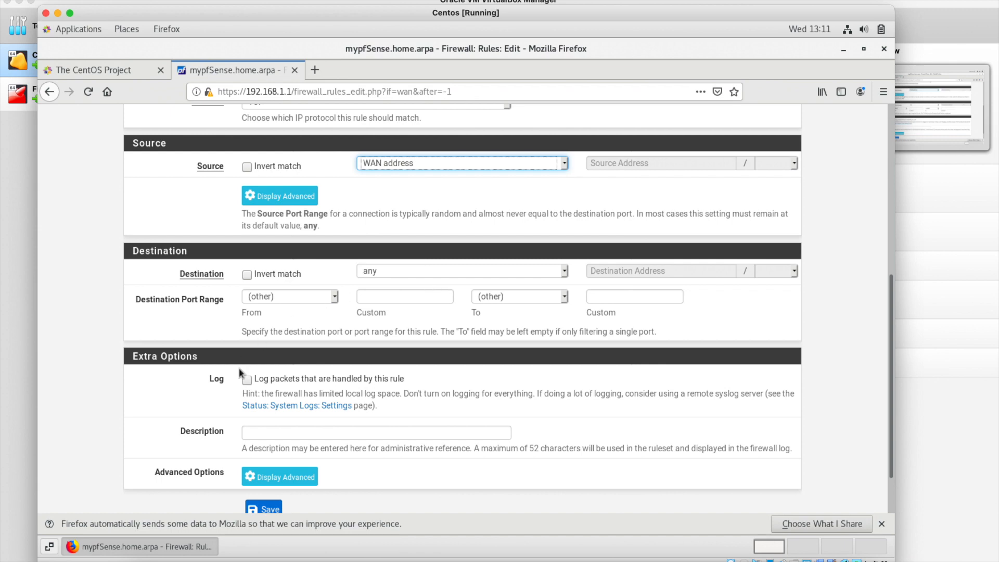
scroll(270, 495, down, 2)
click(267, 451)
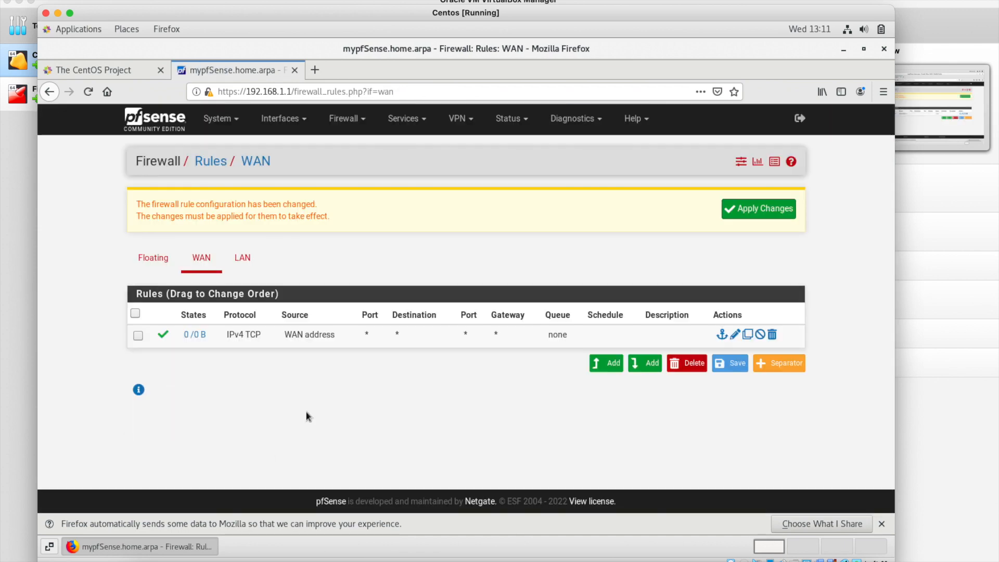
Apply the pending WAN firewall rule changes and move over to the Chrome space.
click(752, 211)
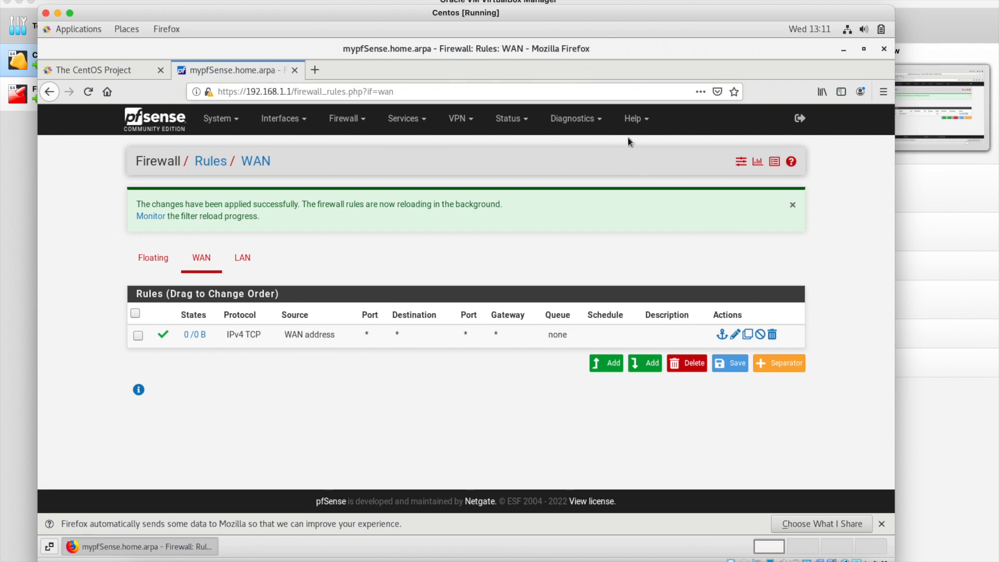
key(ctrl+Right)
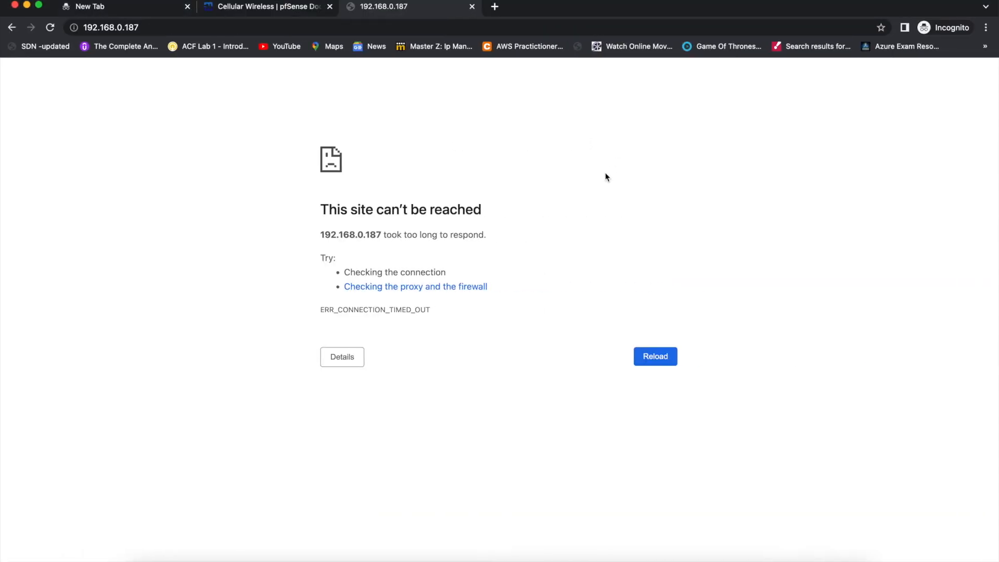
Reload 192.168.0.187 and request it again in two new incognito tabs, then return to the VM.
key(super+r)
click(185, 27)
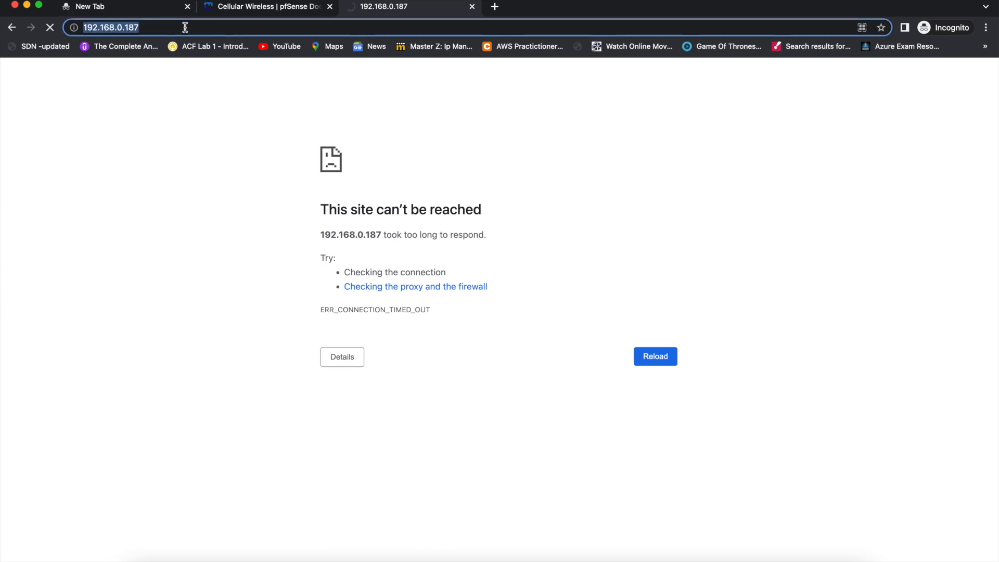
key(super+c)
key(super+t)
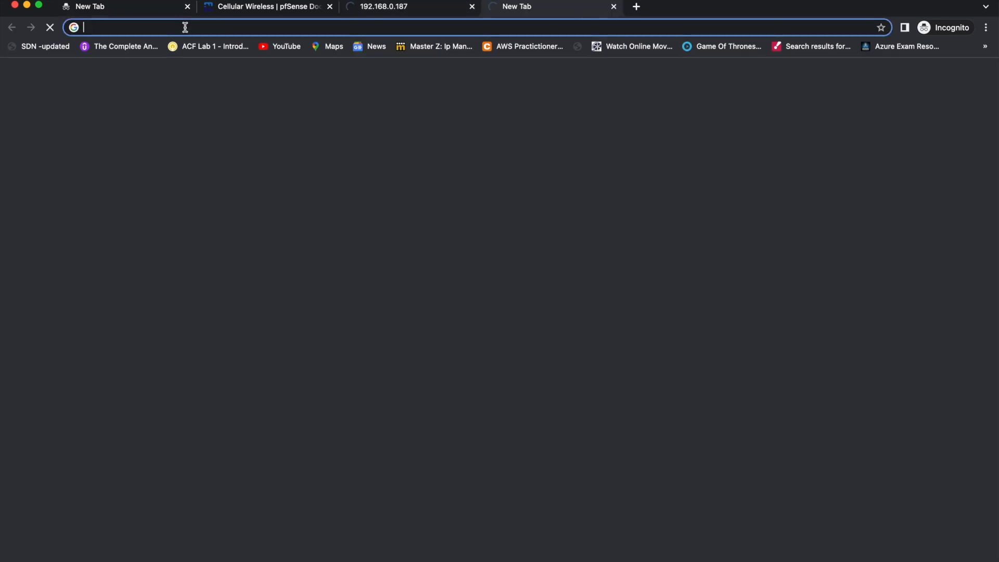
key(super+v)
key(Return)
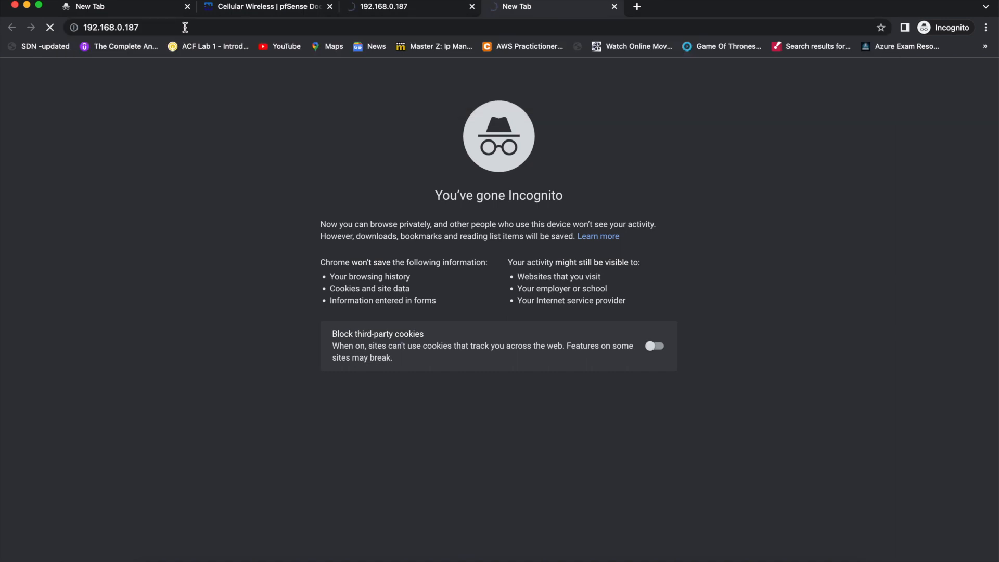
key(super+t)
key(super+v)
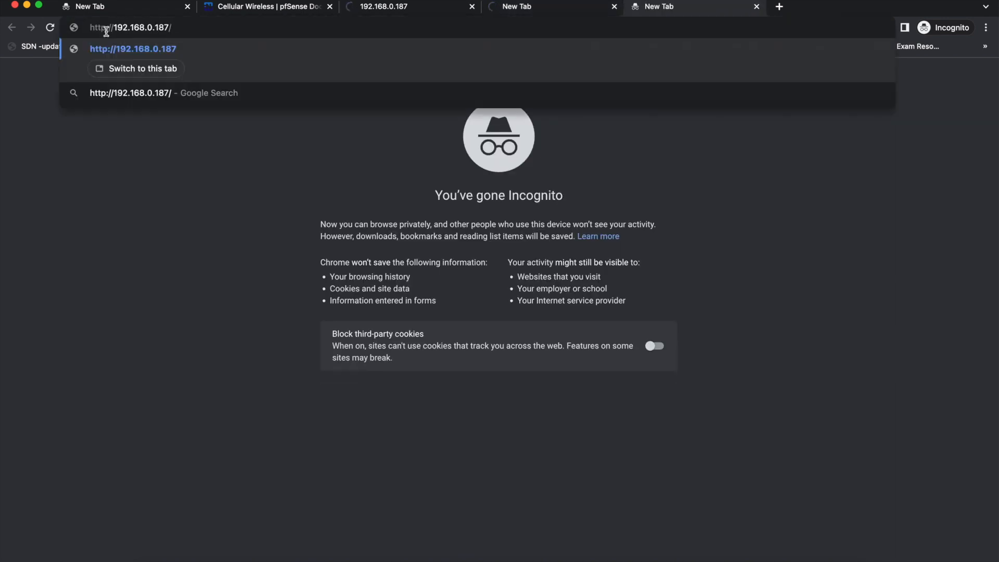
key(Return)
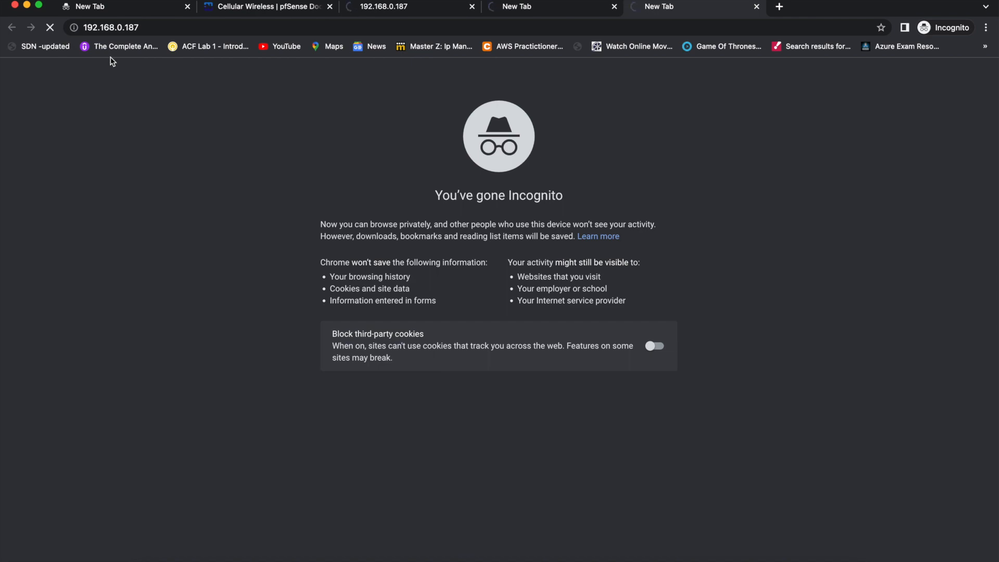
key(ctrl+Left)
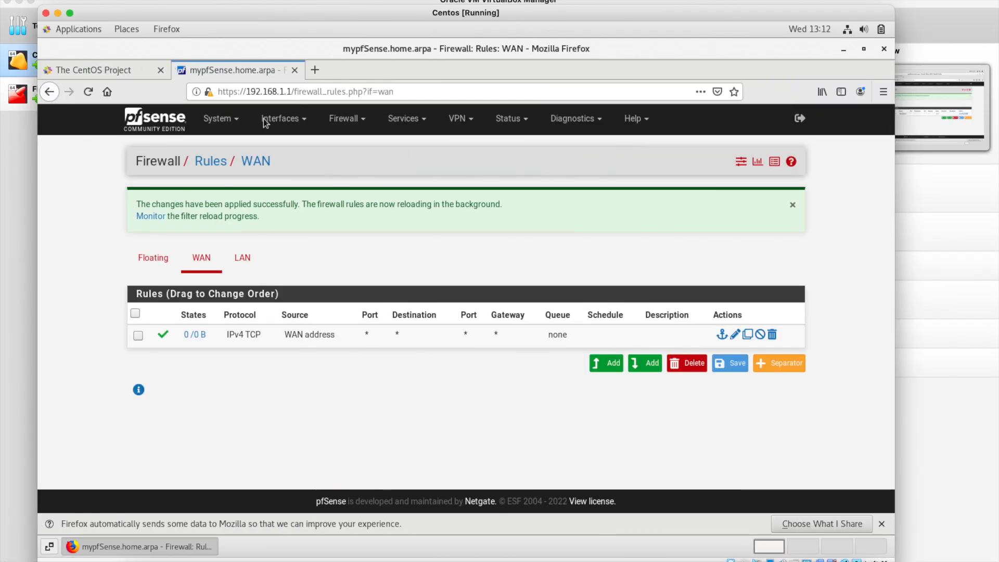
Open pfSense's System > Advanced page, then move over to the Chrome space.
click(232, 121)
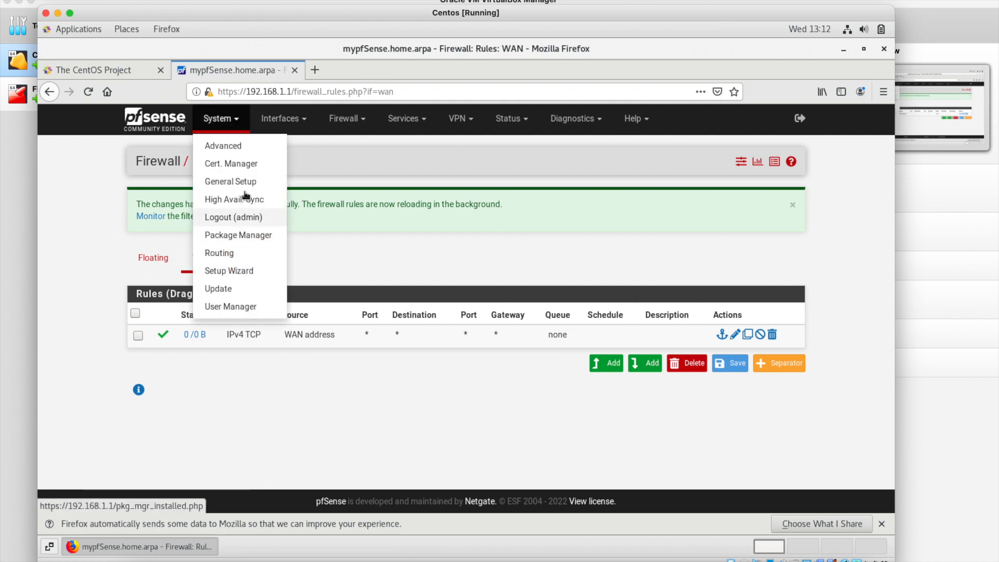
click(229, 147)
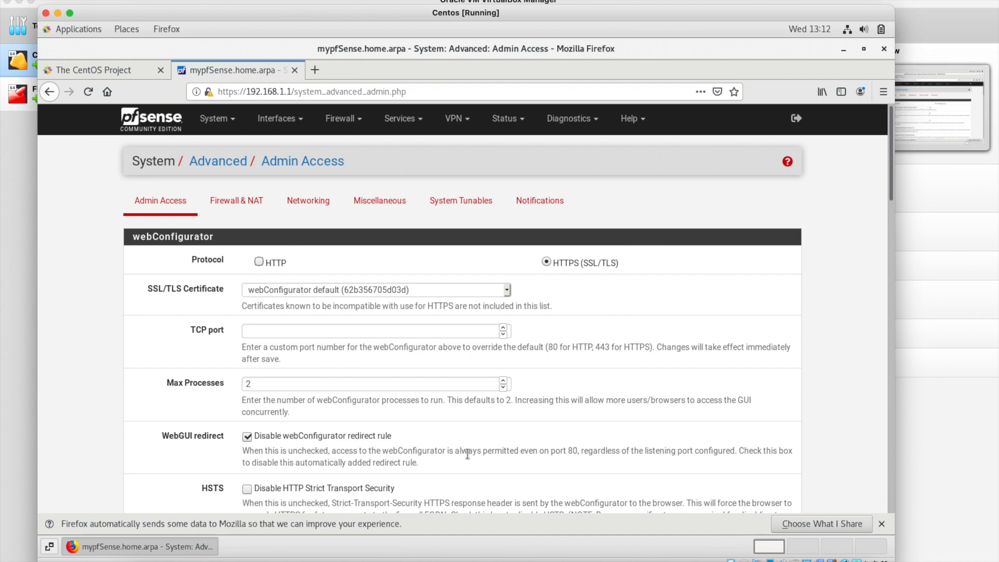
key(ctrl+Right)
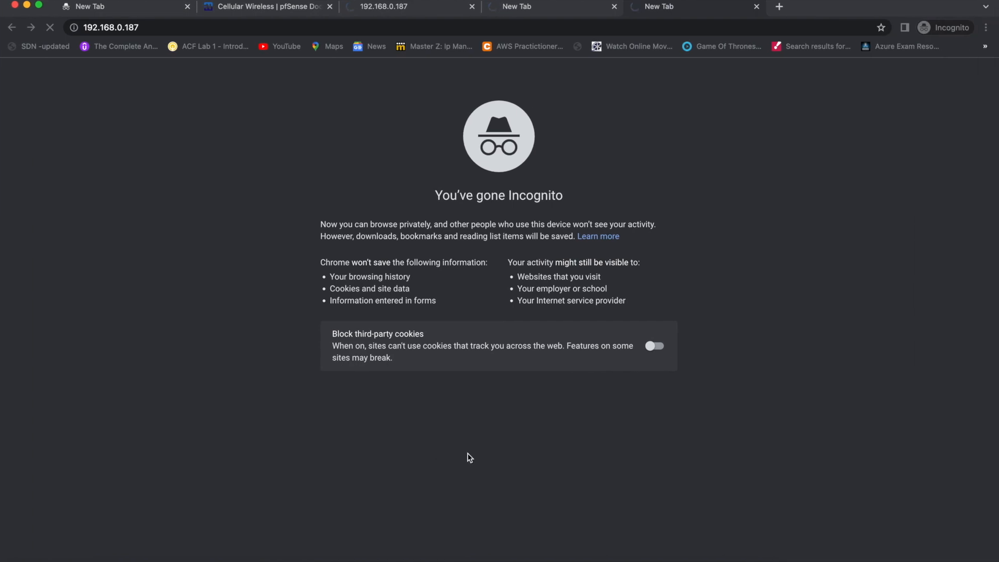
Flip between the VM and Chrome spaces and search Spotlight for 'reminders'.
key(ctrl+Left)
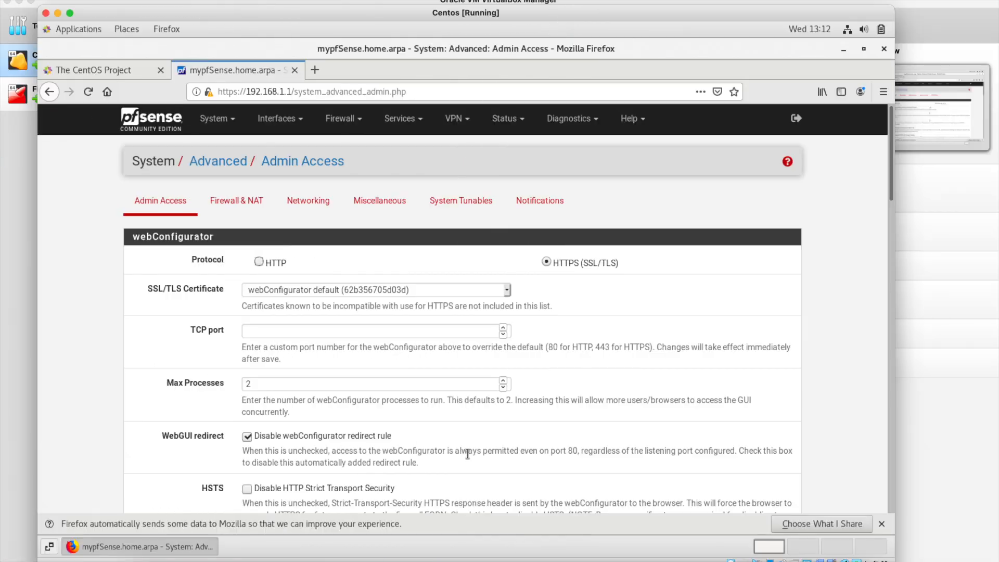
key(ctrl+Right)
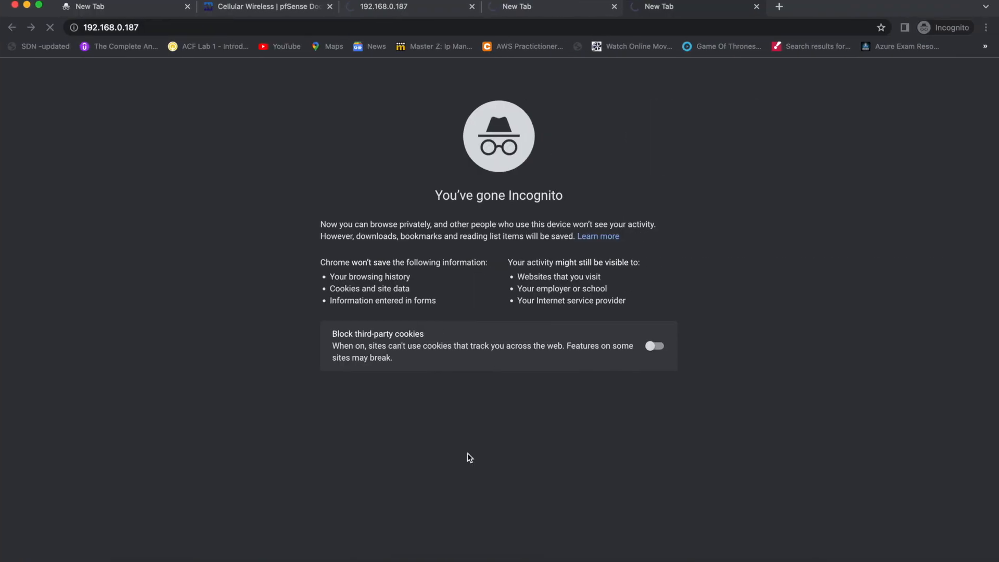
key(super+space)
text(reminders)
key(Return)
Quit an application from its dock menu and return to the CentOS VM.
key(ctrl+Left)
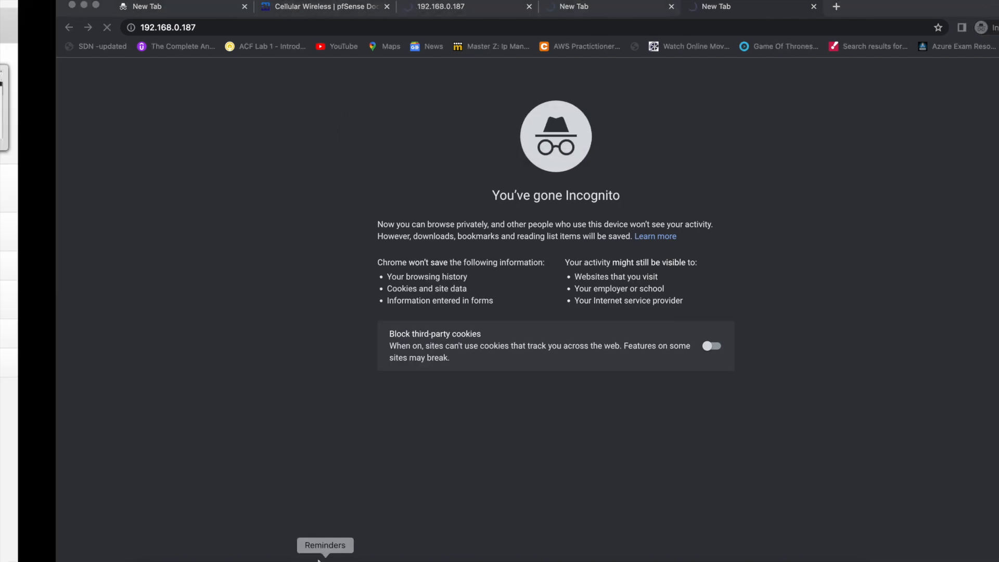
key(ctrl+Right)
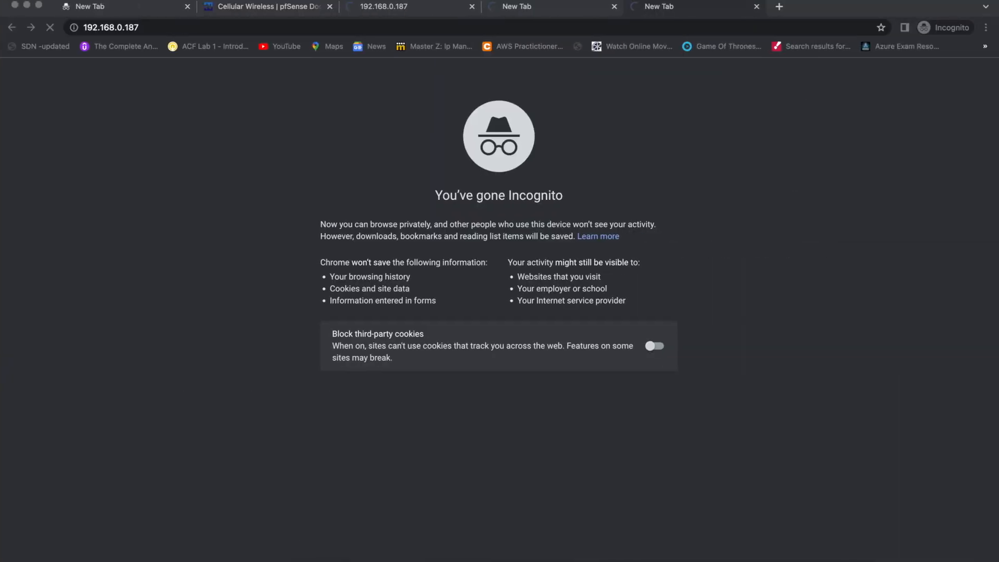
right_click(326, 557)
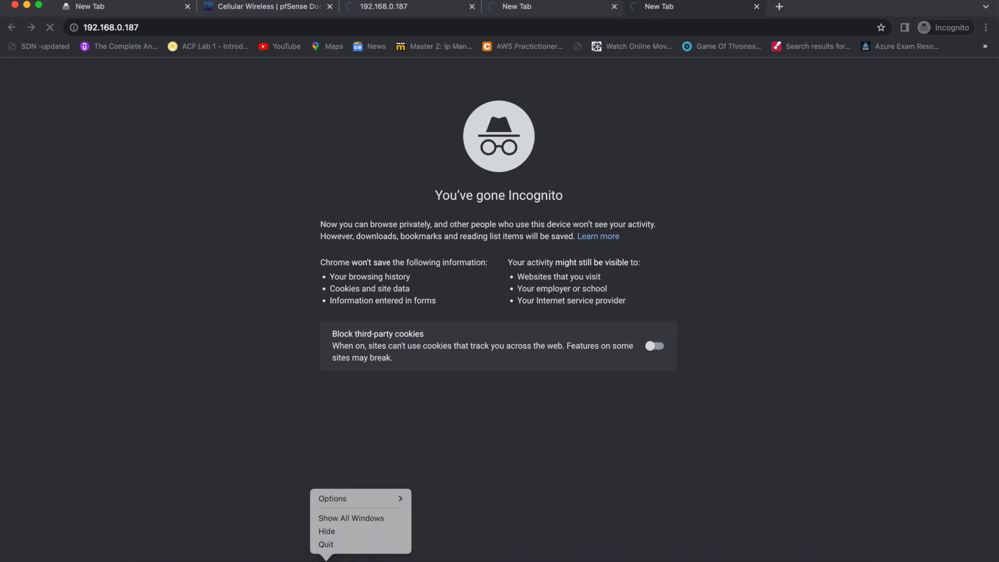
click(334, 544)
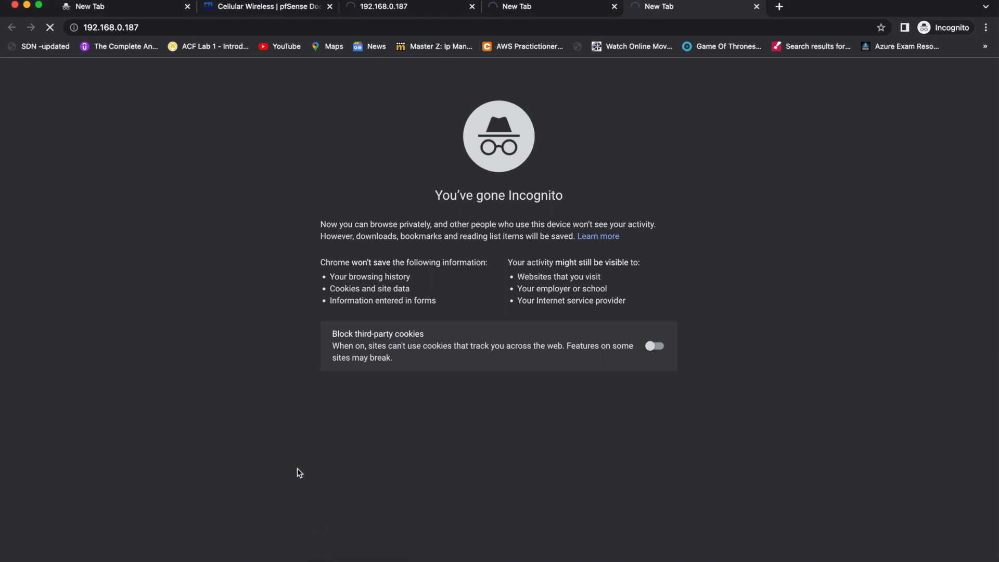
key(ctrl+Left)
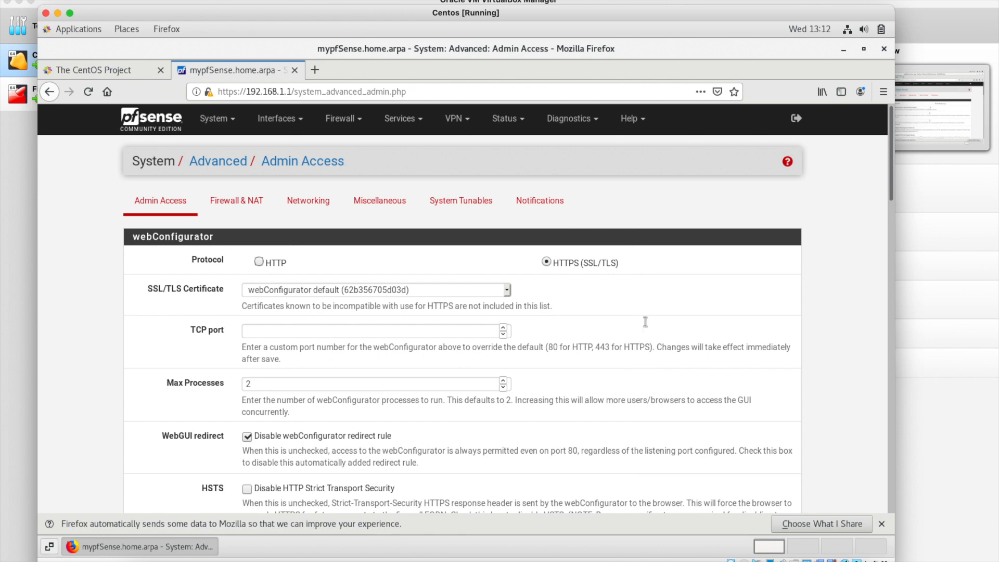
Scroll through the Admin Access settings and back up, then open the Firewall & NAT tab.
scroll(646, 326, down, 10)
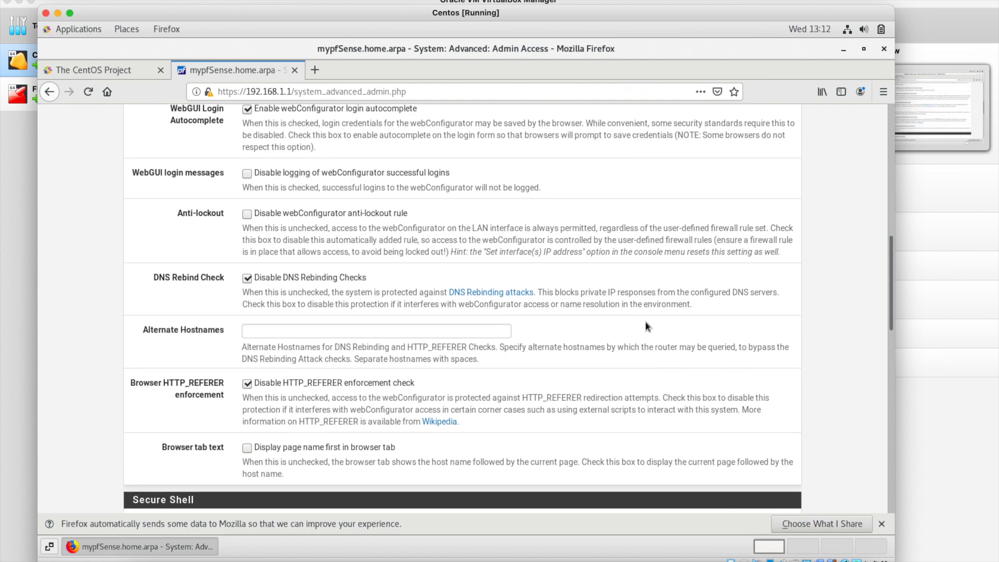
scroll(645, 326, down, 4)
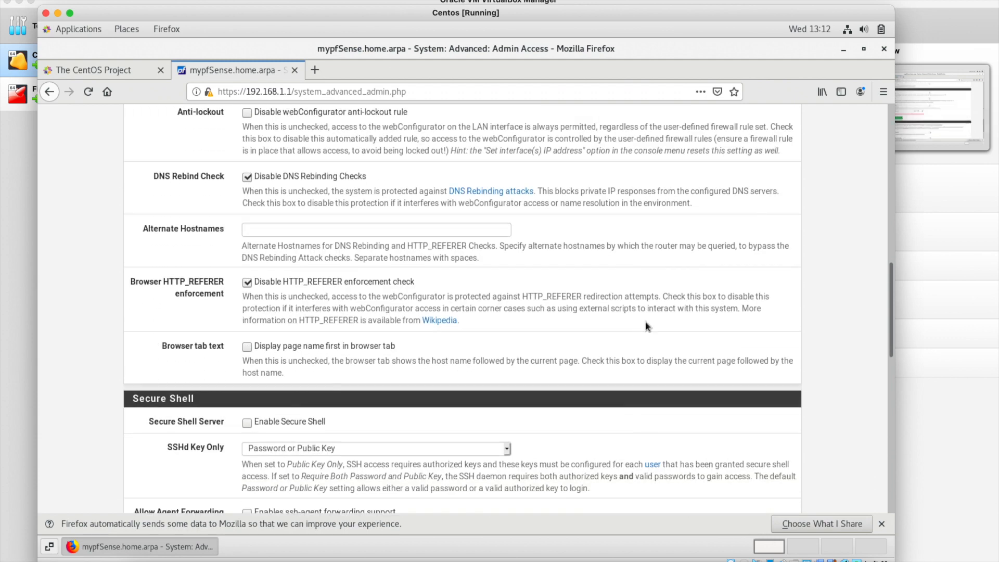
scroll(645, 326, down, 8)
scroll(646, 326, down, 4)
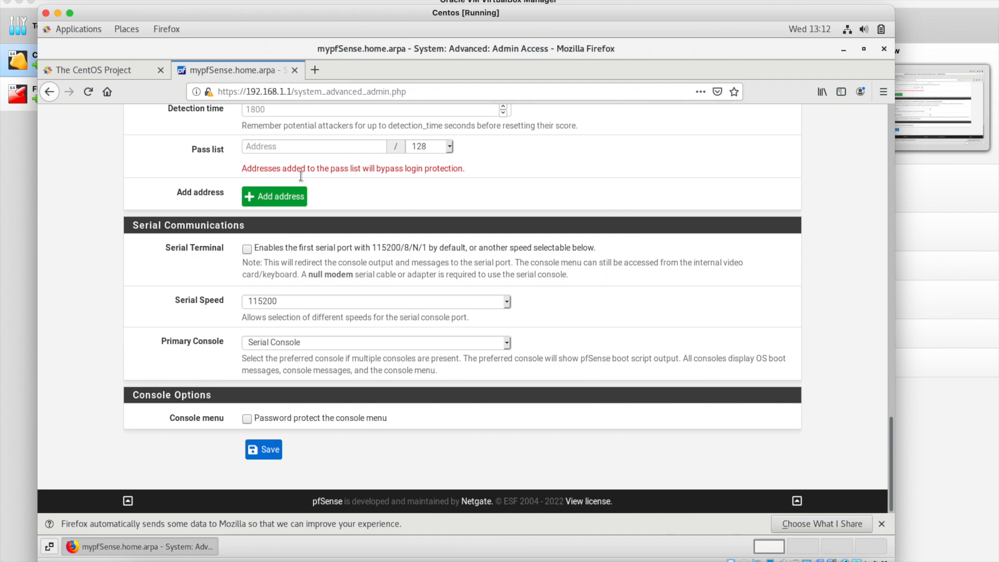
scroll(301, 175, up, 12)
scroll(301, 177, up, 10)
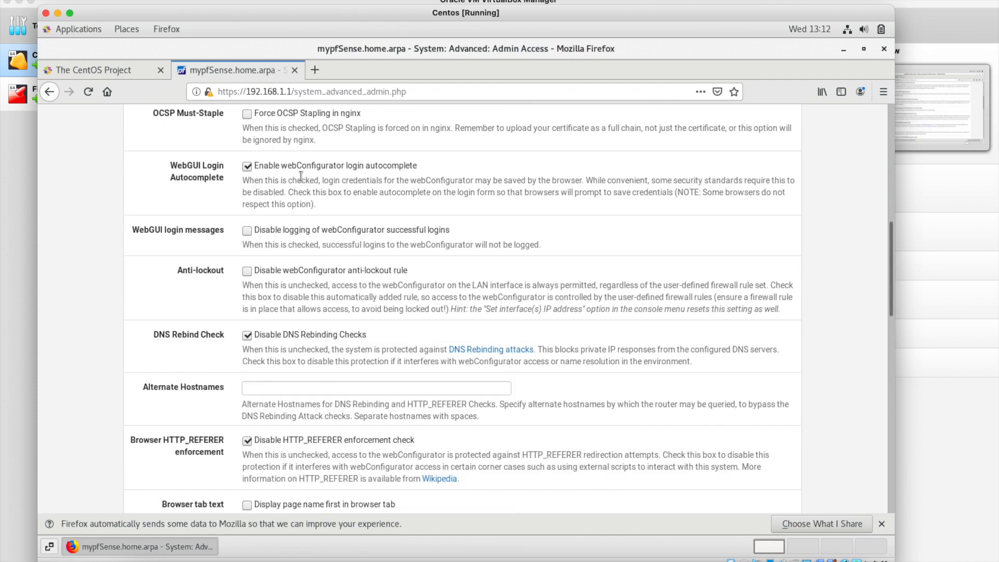
scroll(301, 177, up, 5)
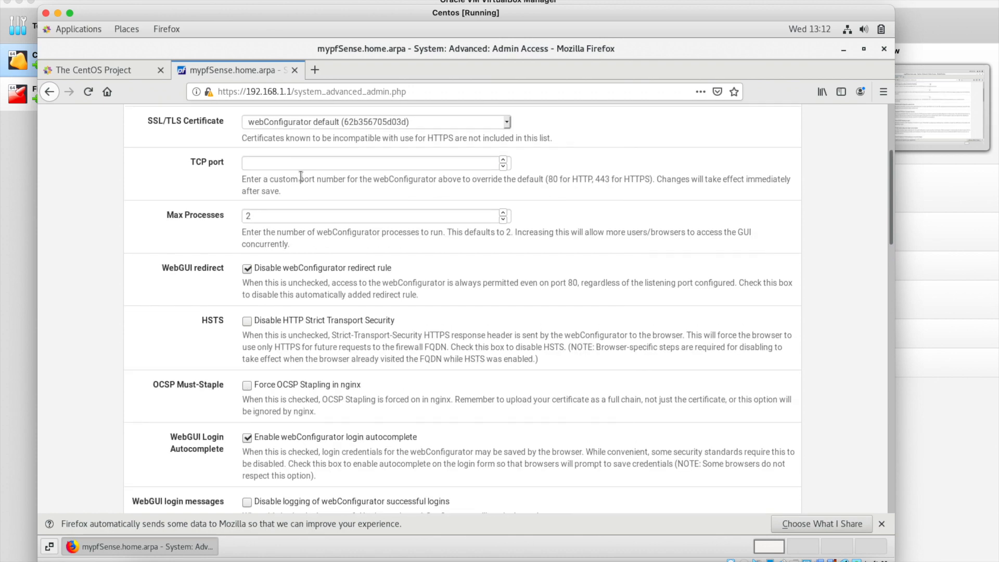
click(247, 205)
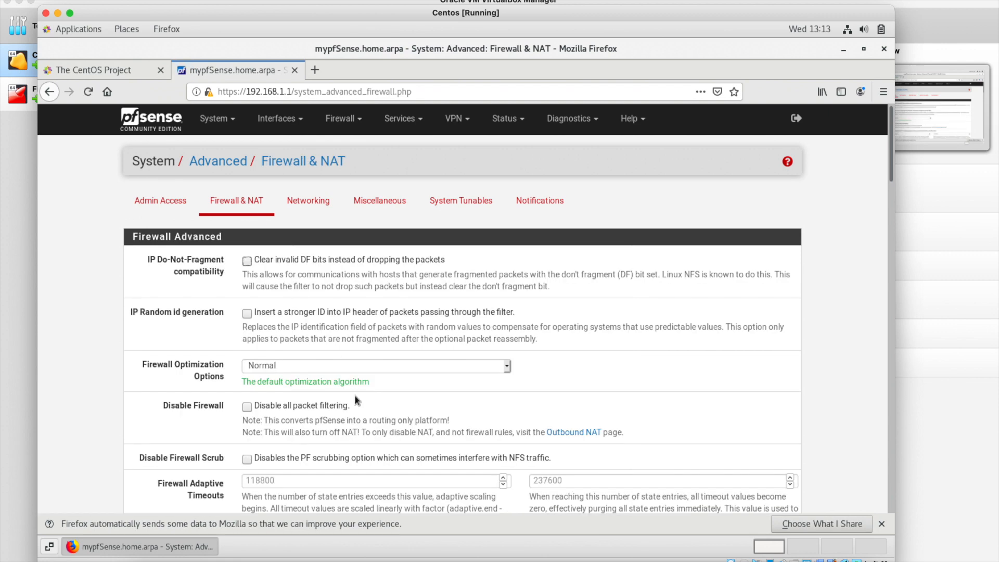
Scroll down the Firewall & NAT advanced settings page.
scroll(357, 399, down, 3)
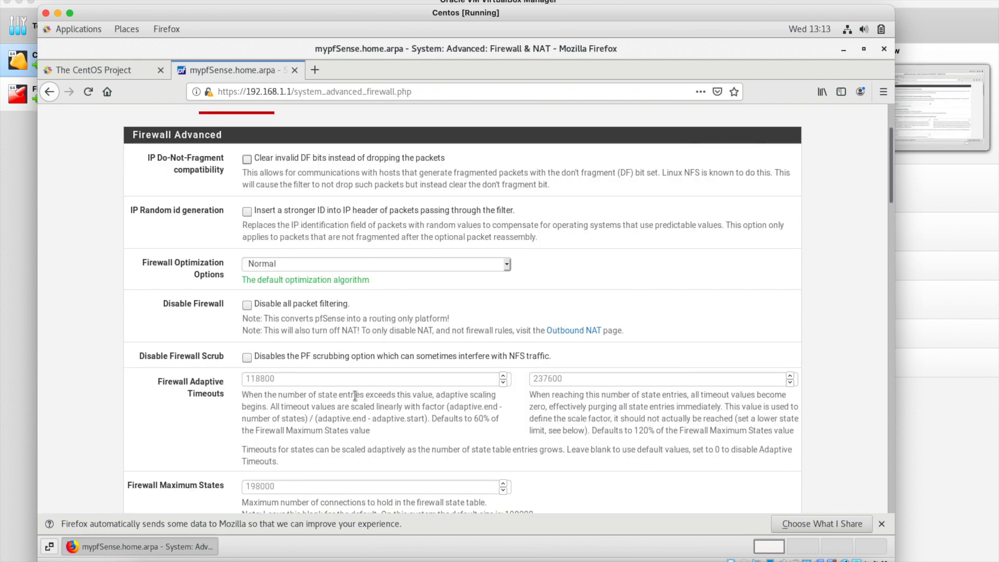
scroll(354, 395, down, 10)
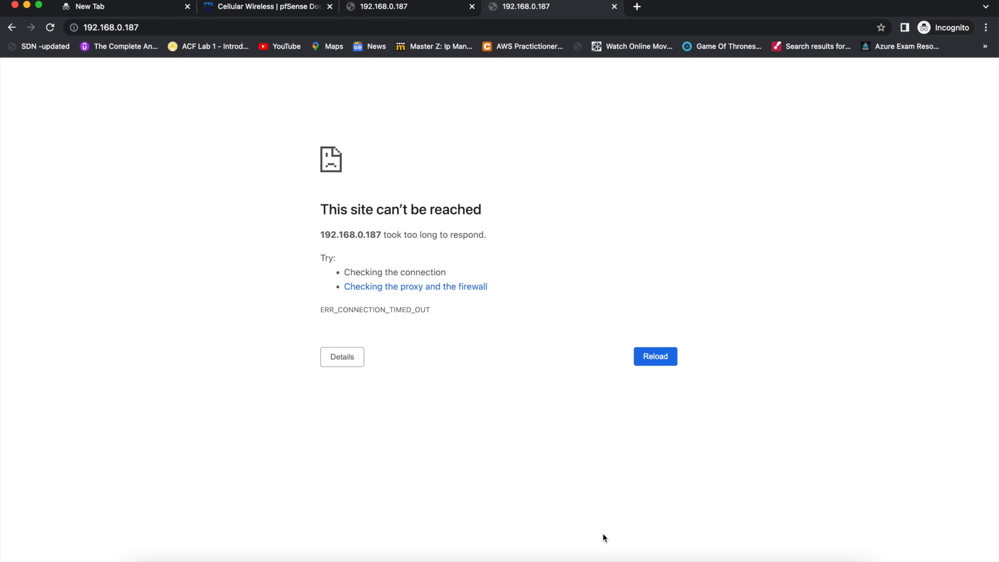
Return to the CentOS VM and scroll the Admin Access page down and back up.
key(ctrl+Left)
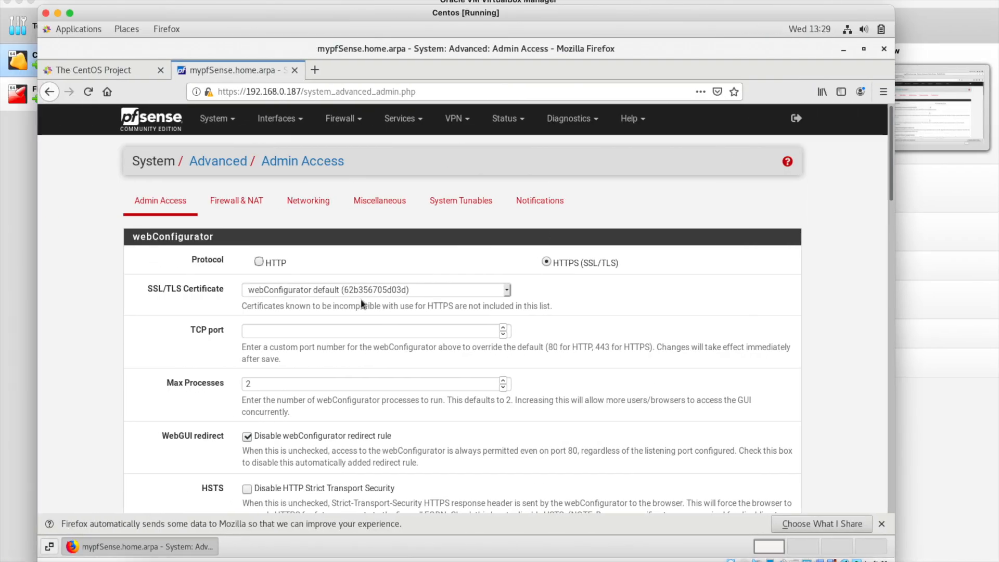
scroll(257, 203, down, 5)
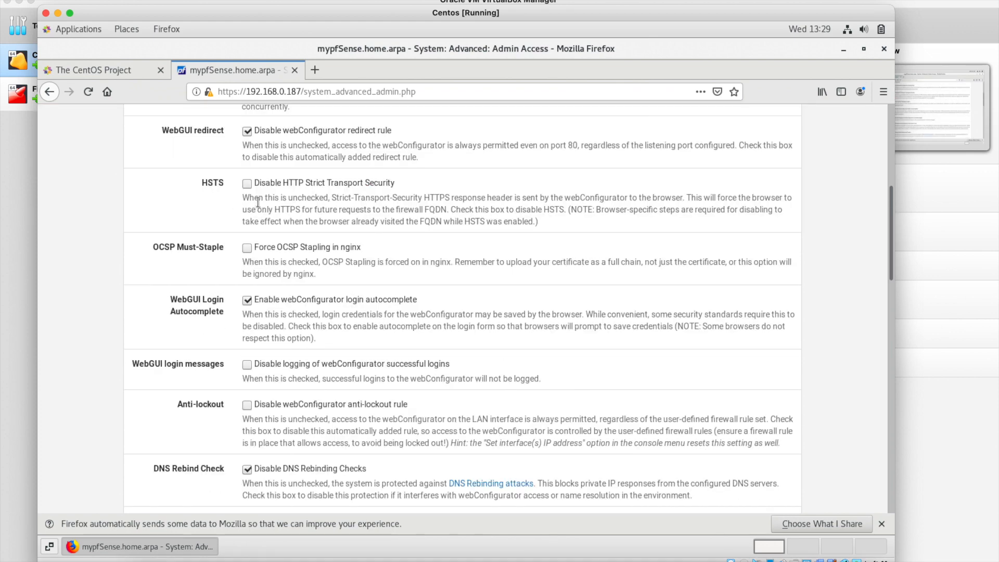
scroll(280, 224, up, 5)
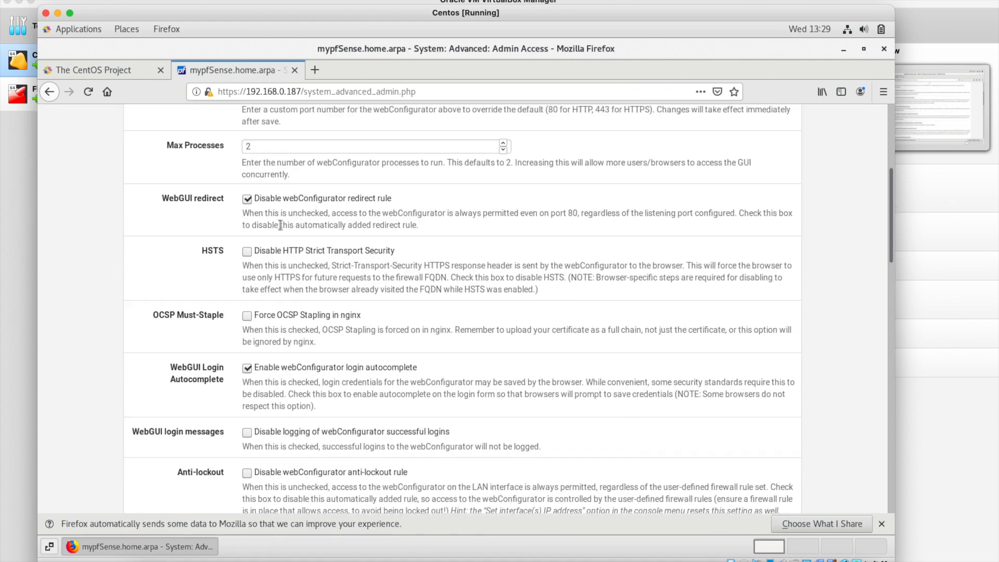
After checking Chrome, open the existing WAN address rule for editing under Firewall > Rules.
key(ctrl+Right)
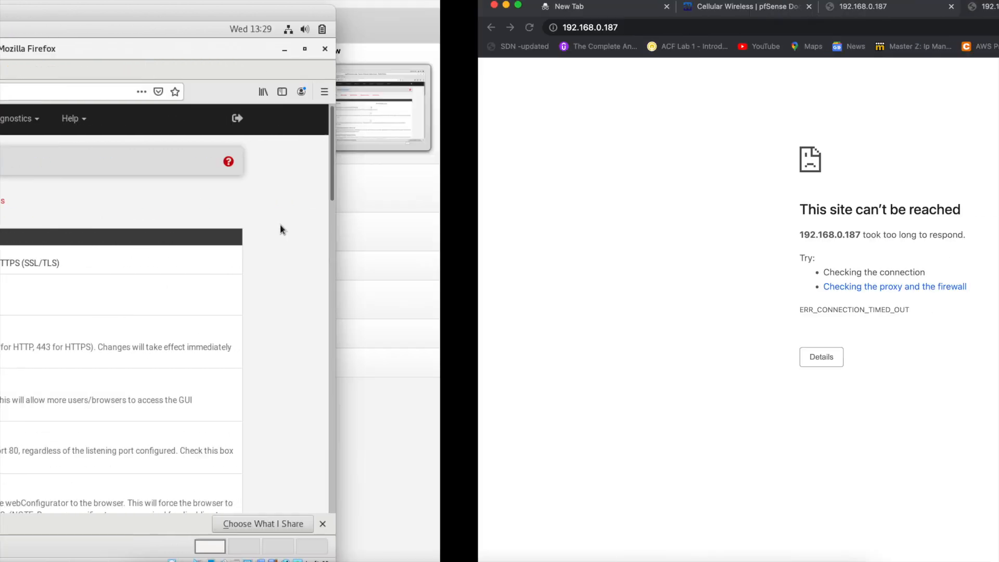
key(ctrl+Left)
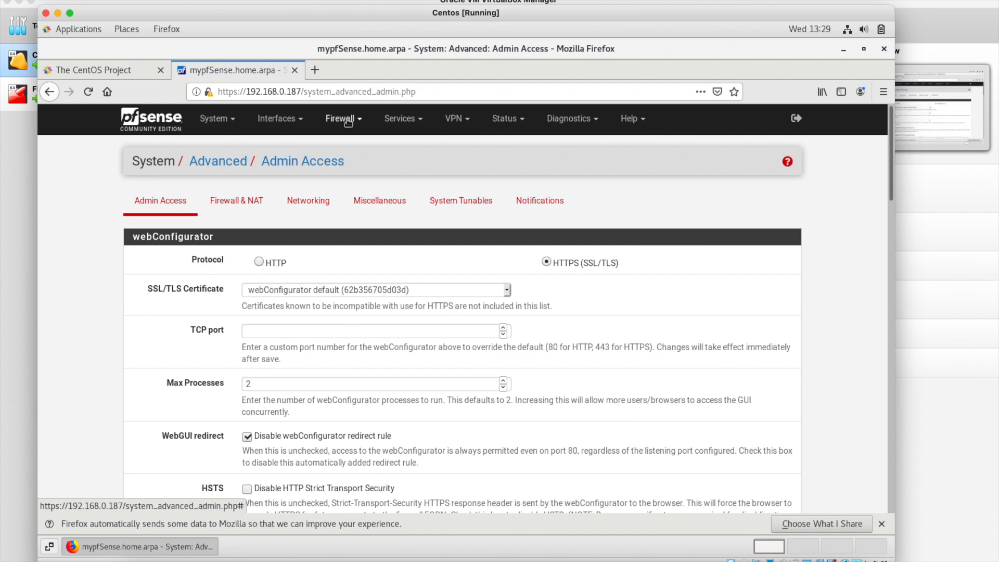
click(345, 119)
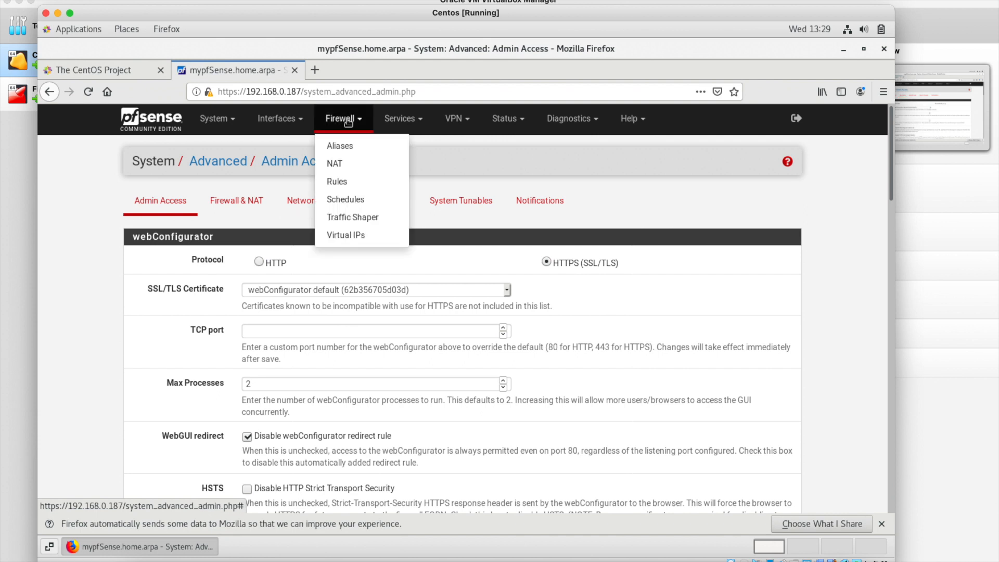
click(341, 181)
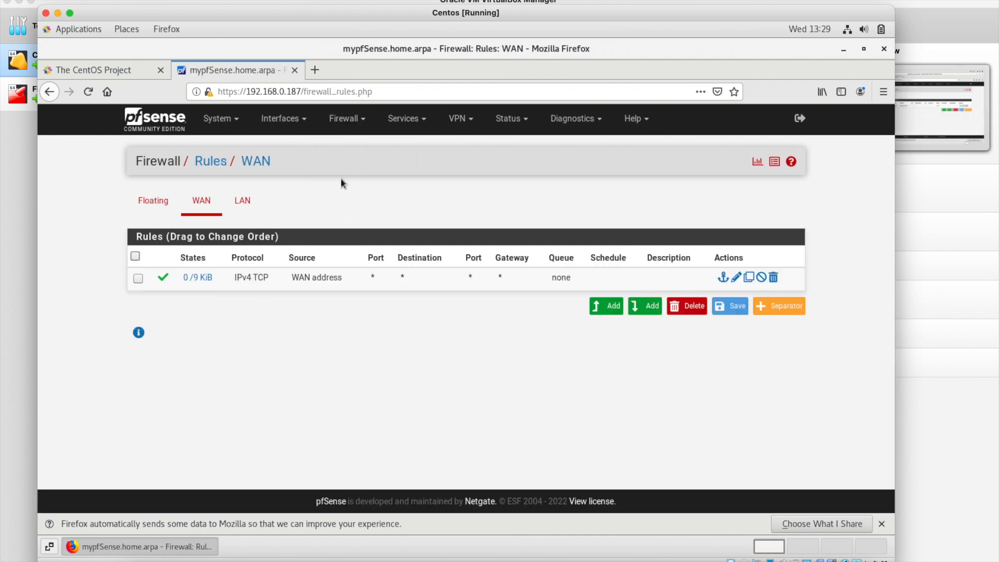
click(737, 278)
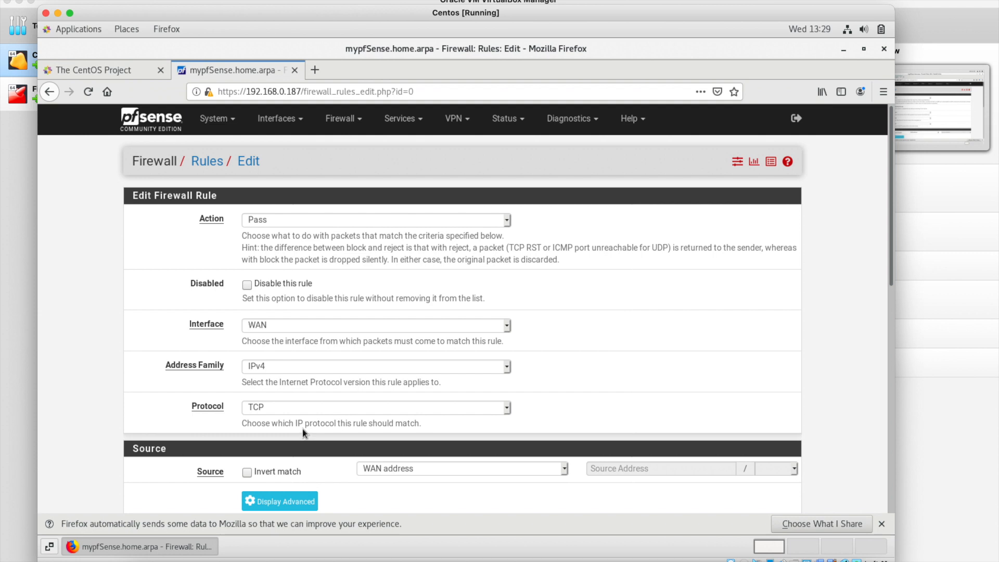
Change the WAN rule's protocol to Any.
click(304, 411)
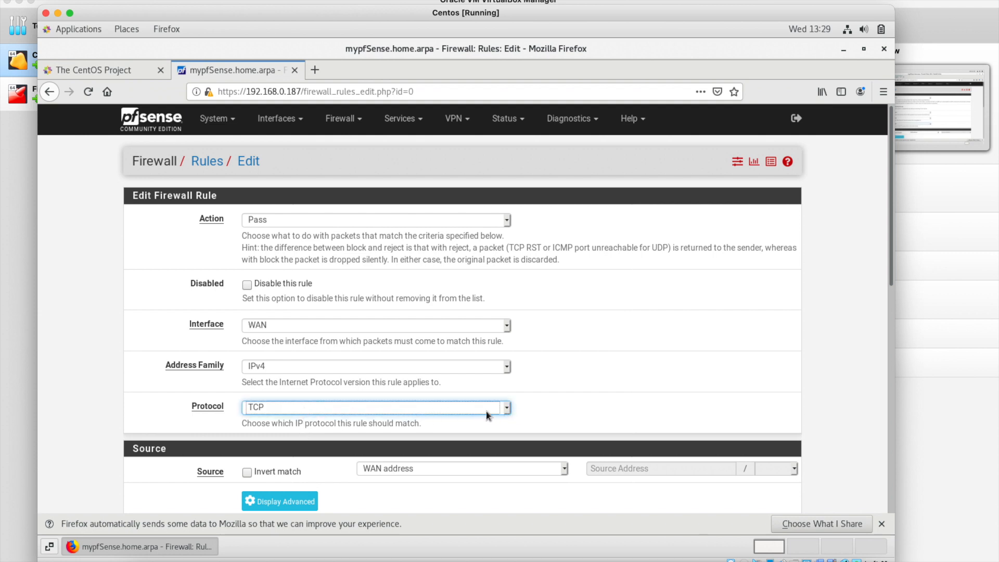
click(273, 410)
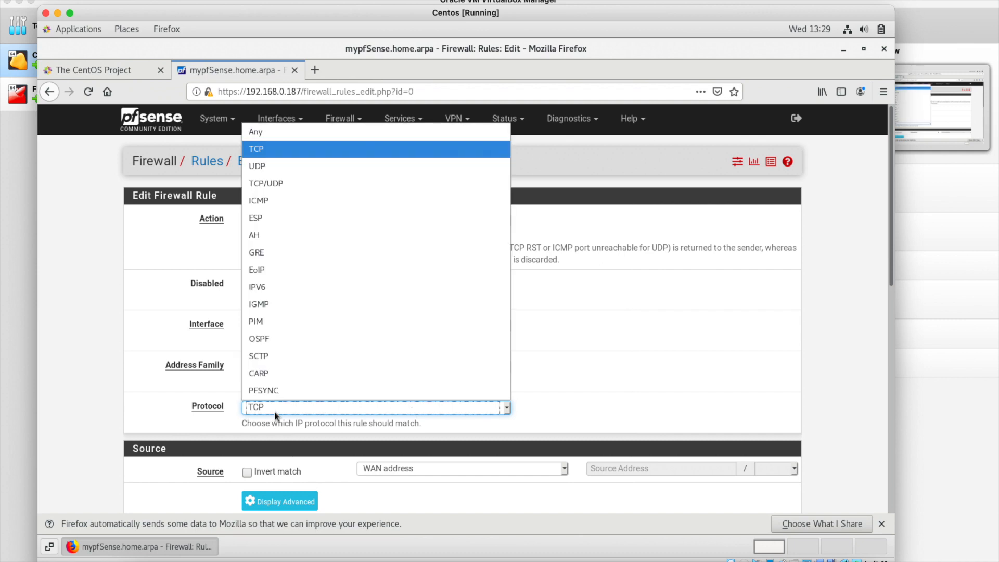
click(267, 134)
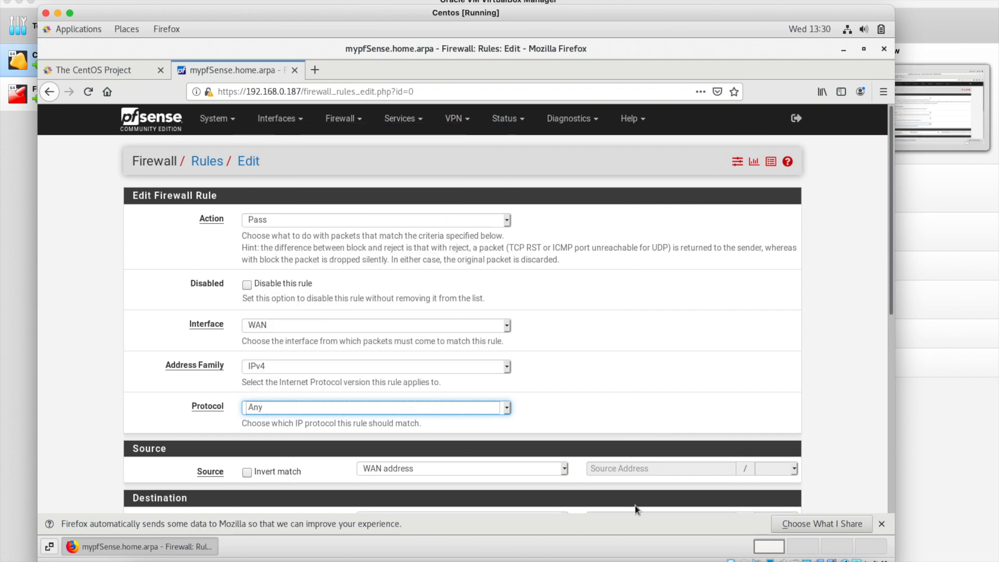
scroll(631, 404, down, 1)
scroll(629, 404, down, 1)
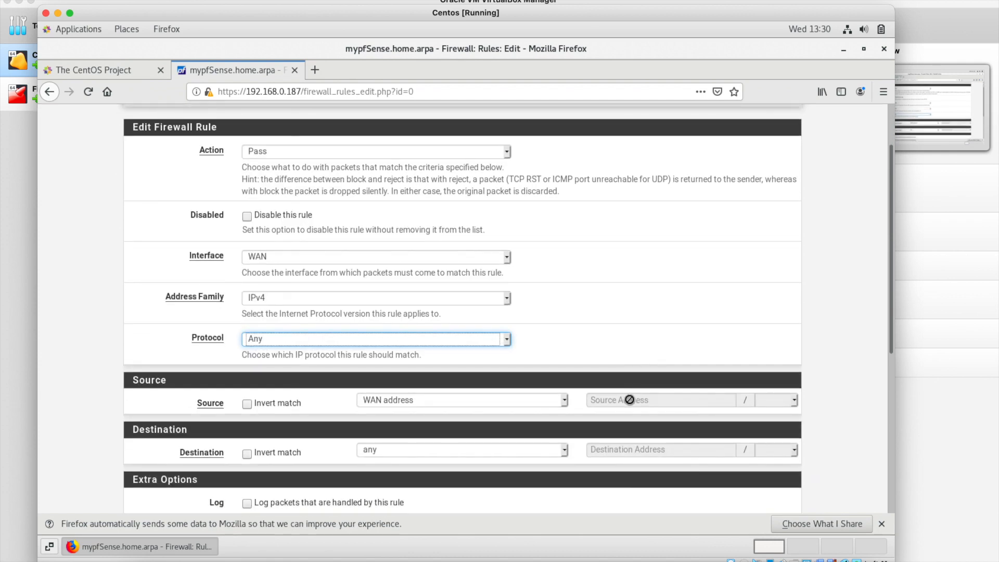
scroll(629, 404, down, 10)
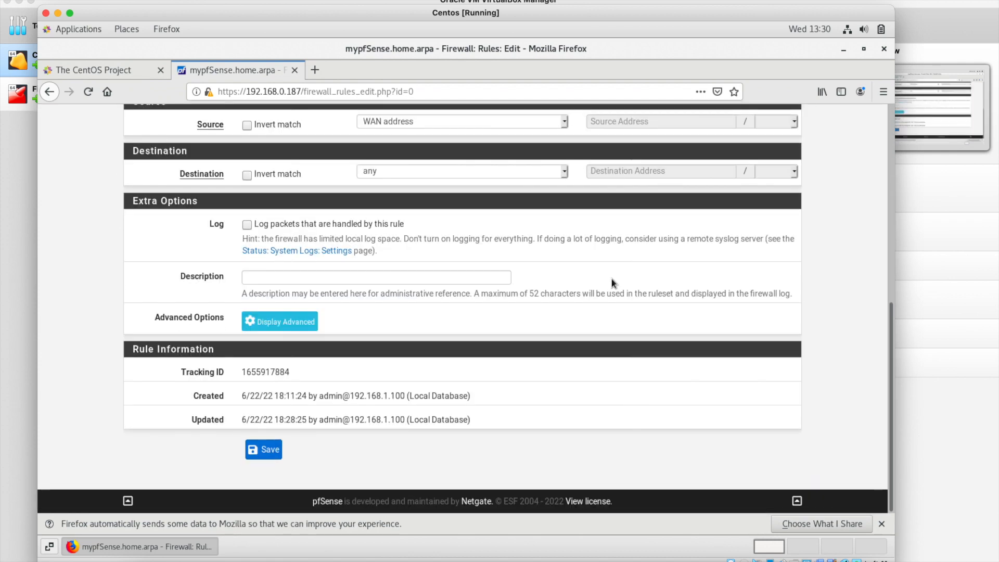
Set the rule's source to any and destination to WAN address, then save and apply.
click(461, 126)
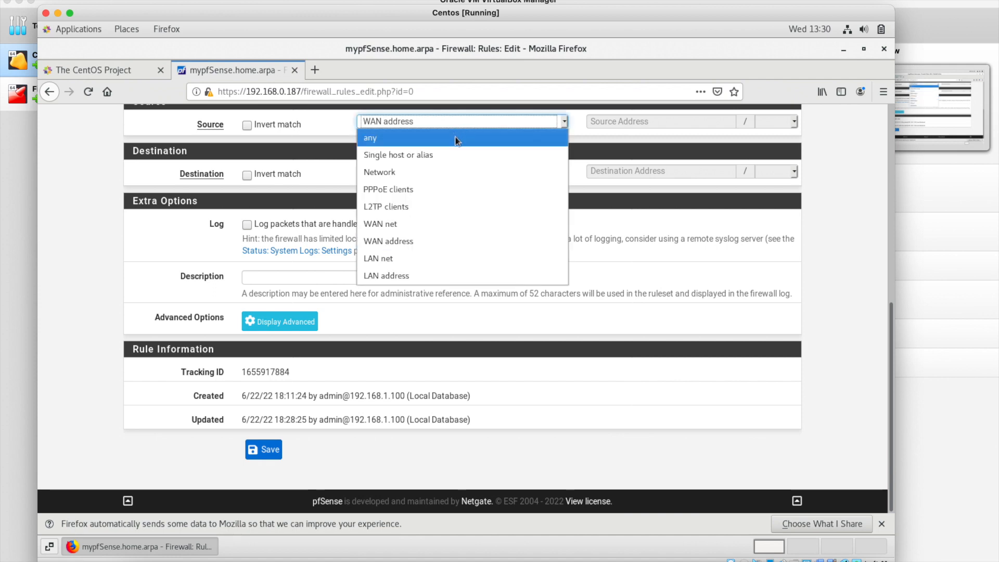
click(455, 138)
click(419, 169)
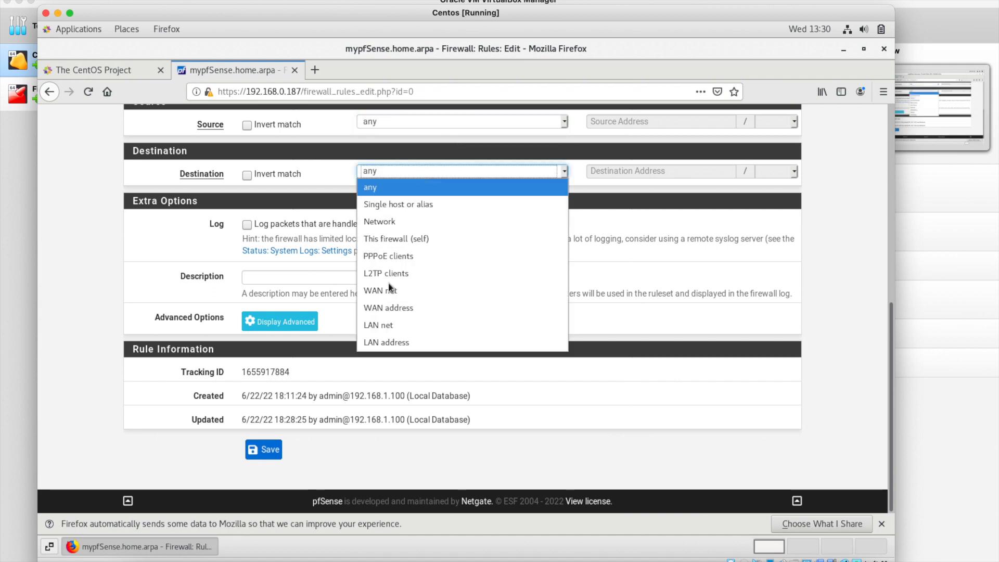
click(399, 307)
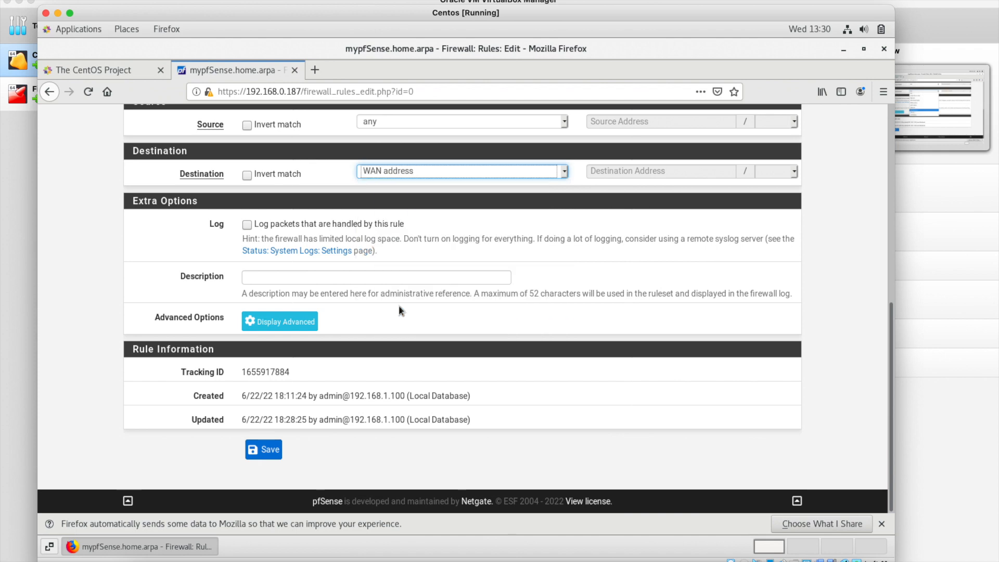
click(270, 449)
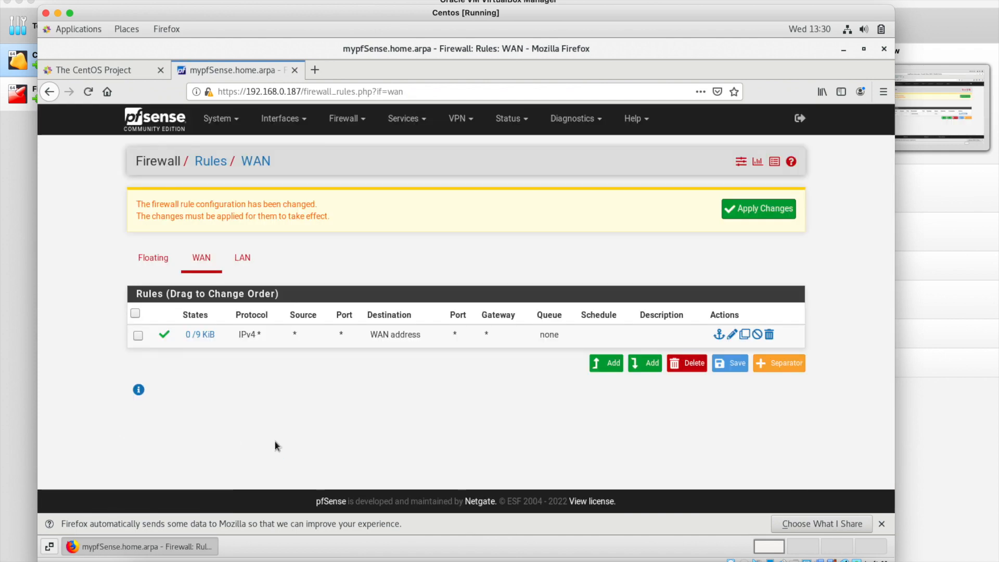
click(774, 211)
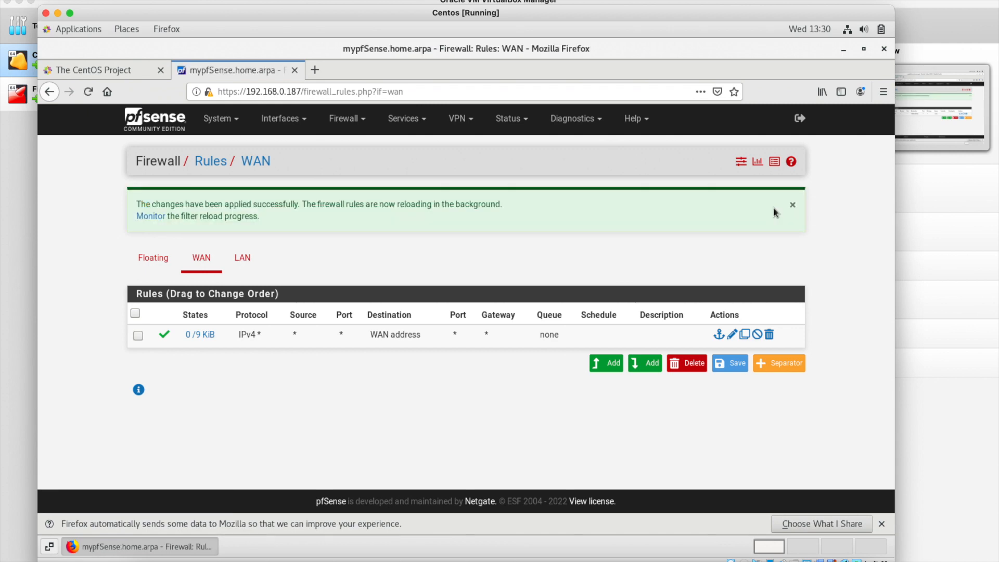
key(ctrl+Right)
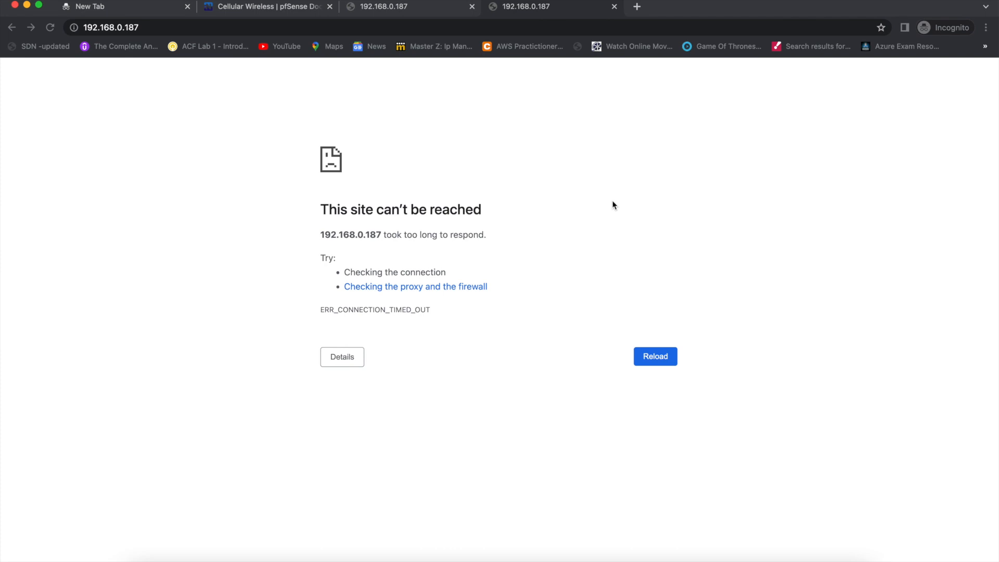
key(super+r)
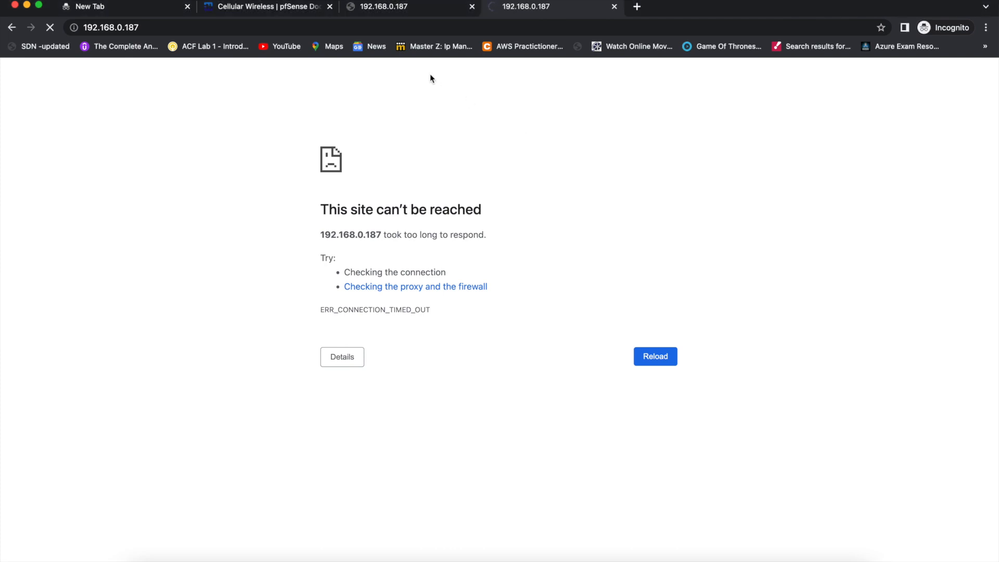
click(396, 27)
key(super+c)
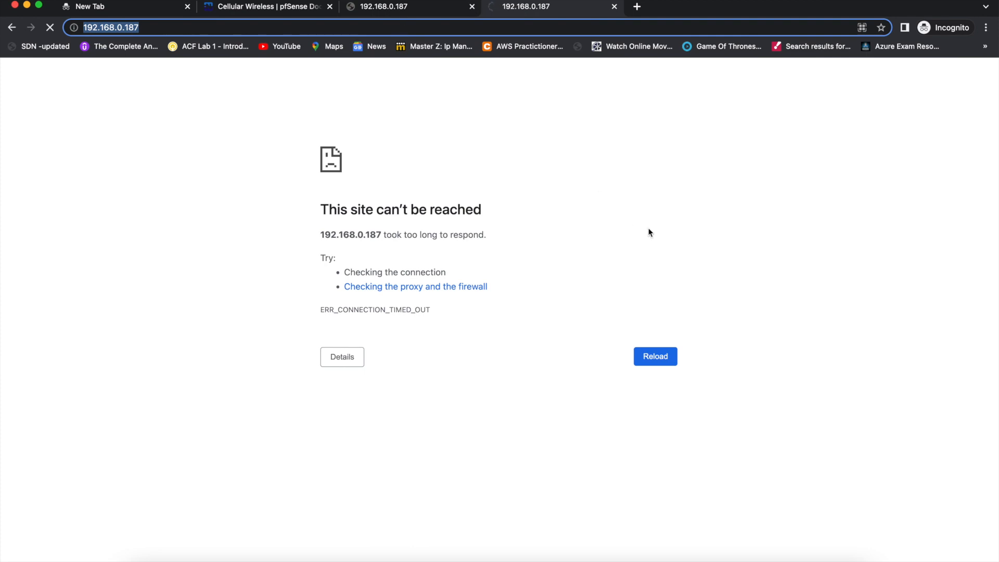
key(super+t)
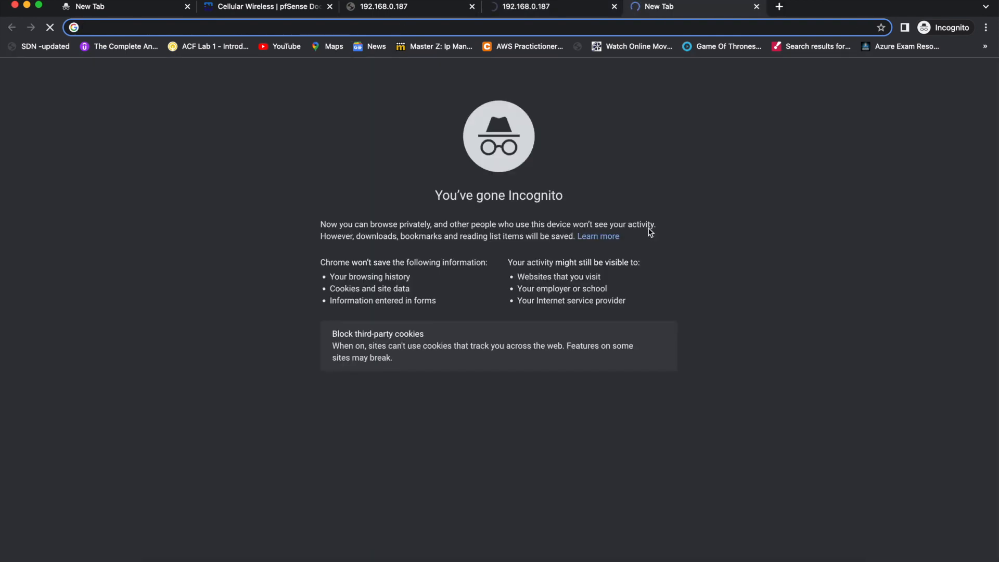
key(super+v)
click(107, 27)
text(s)
click(127, 52)
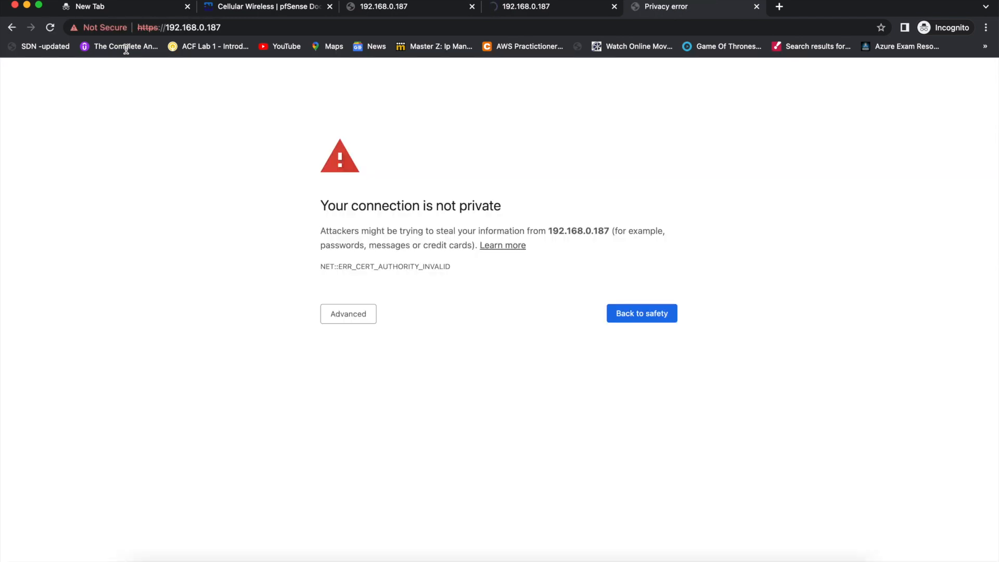
Proceed past the certificate warning and sign in with the saved admin username and password.
click(349, 320)
click(385, 405)
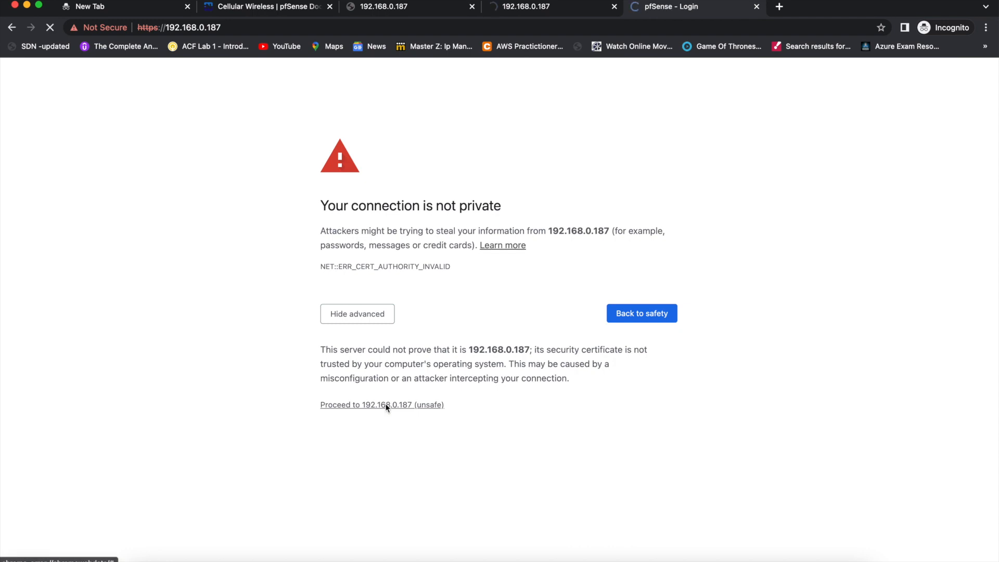
click(448, 253)
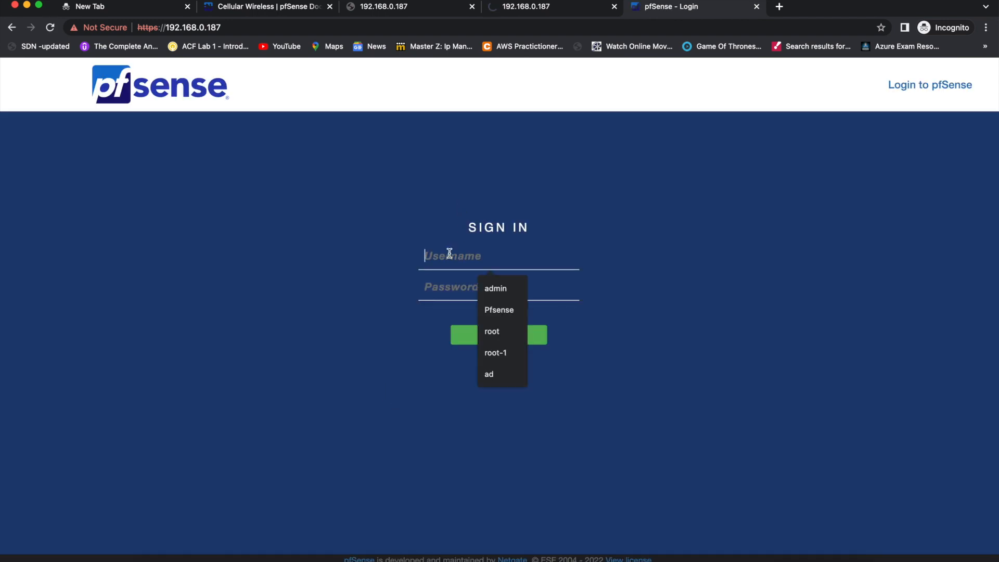
click(485, 285)
text(pfsense)
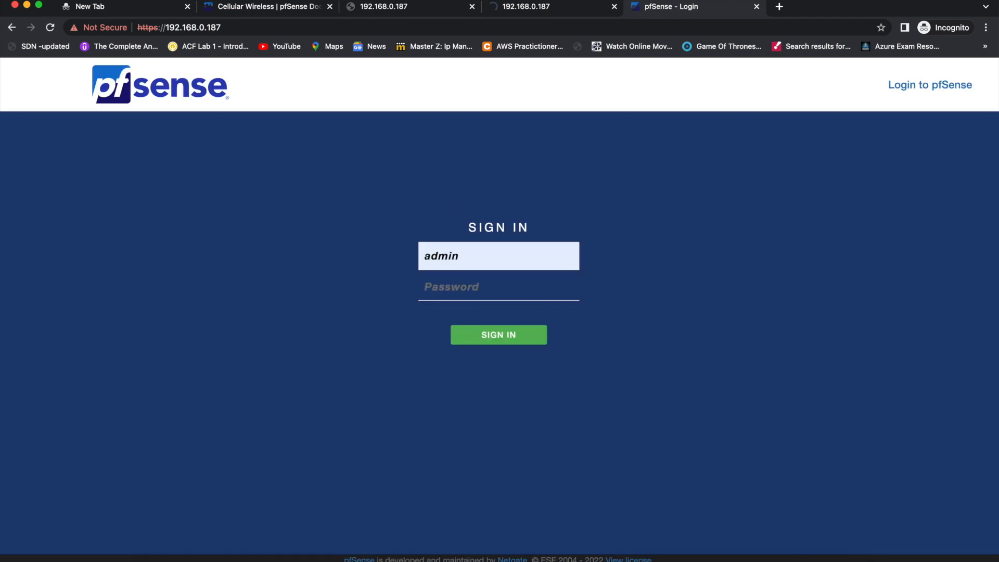
text(••)
key(Return)
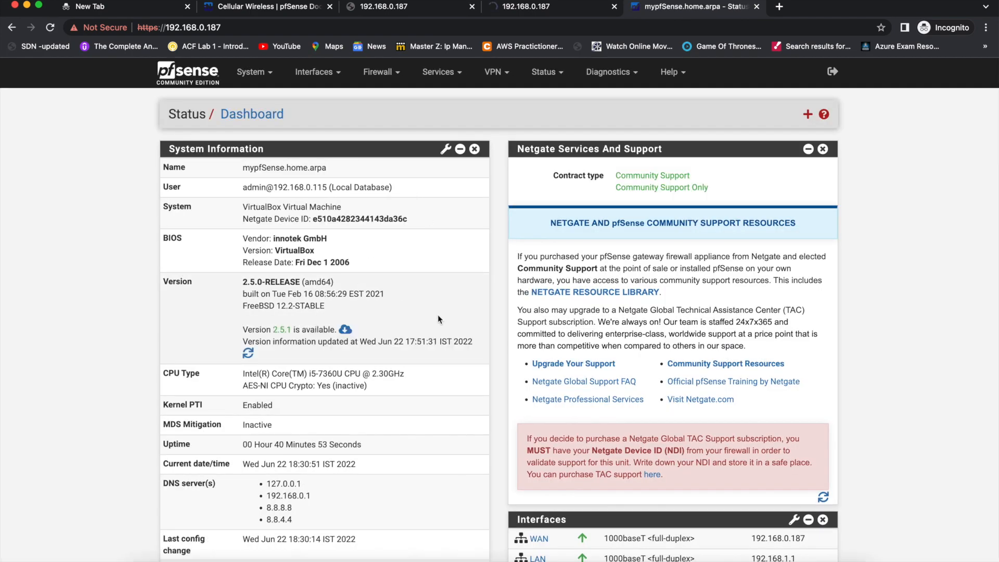
key(ctrl+Left)
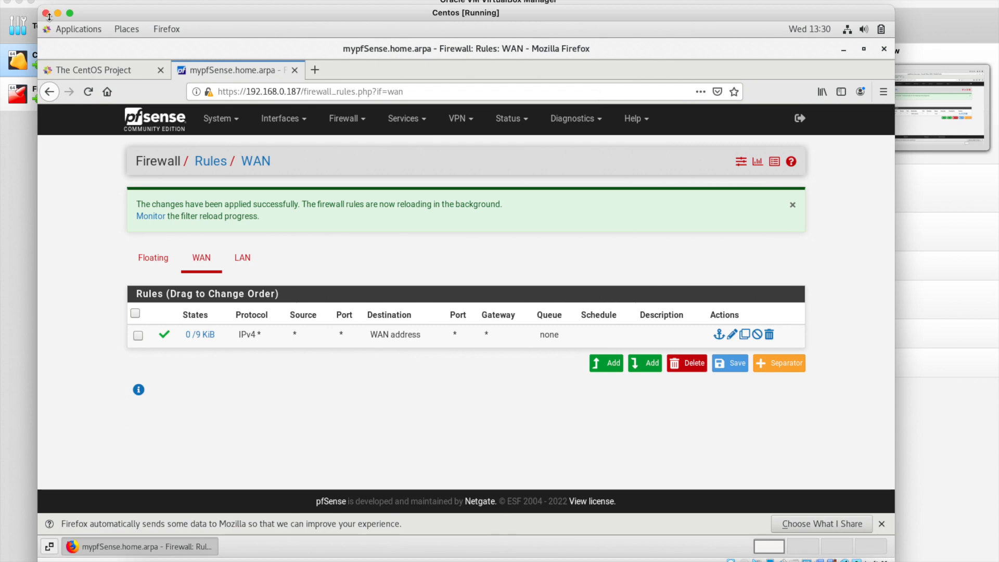
Power off the Centos VM through Close > Power Off, leaving Firewall-Pfsense running.
click(10, 138)
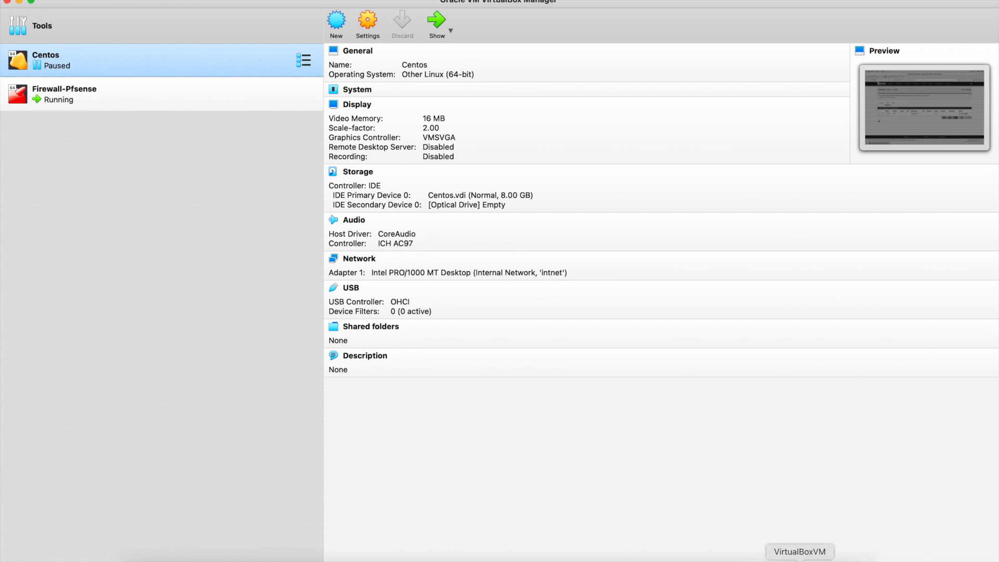
right_click(81, 63)
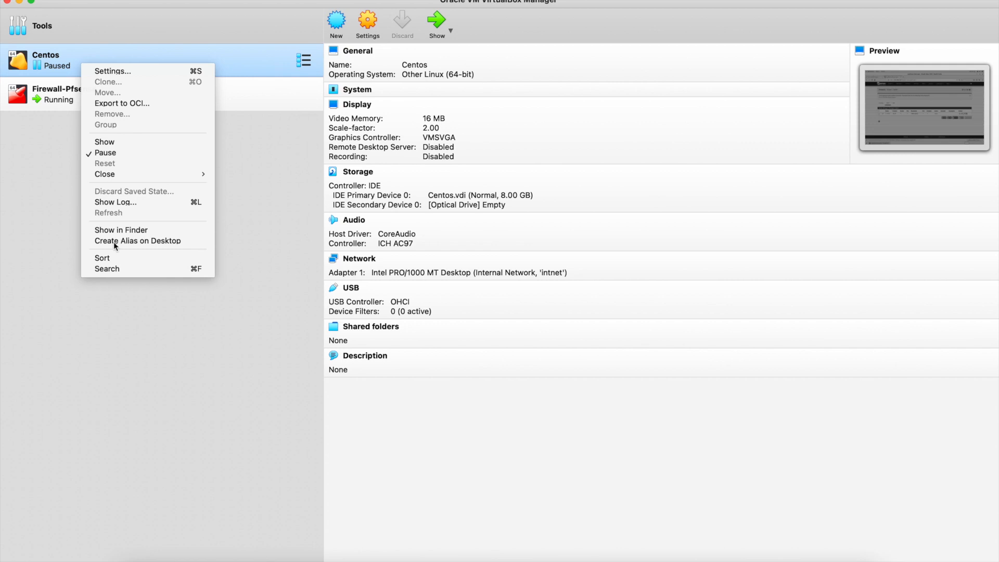
click(144, 94)
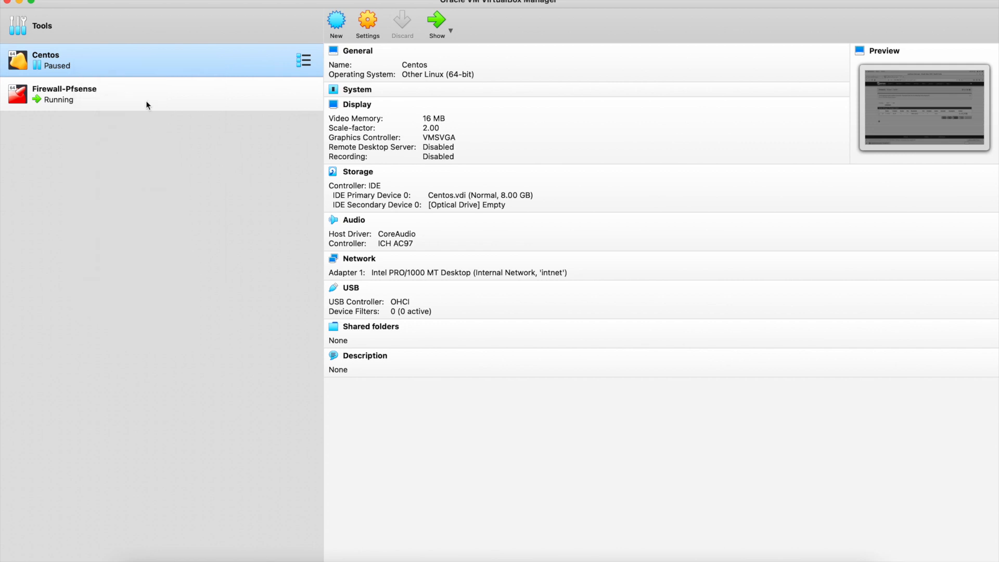
right_click(800, 561)
right_click(258, 57)
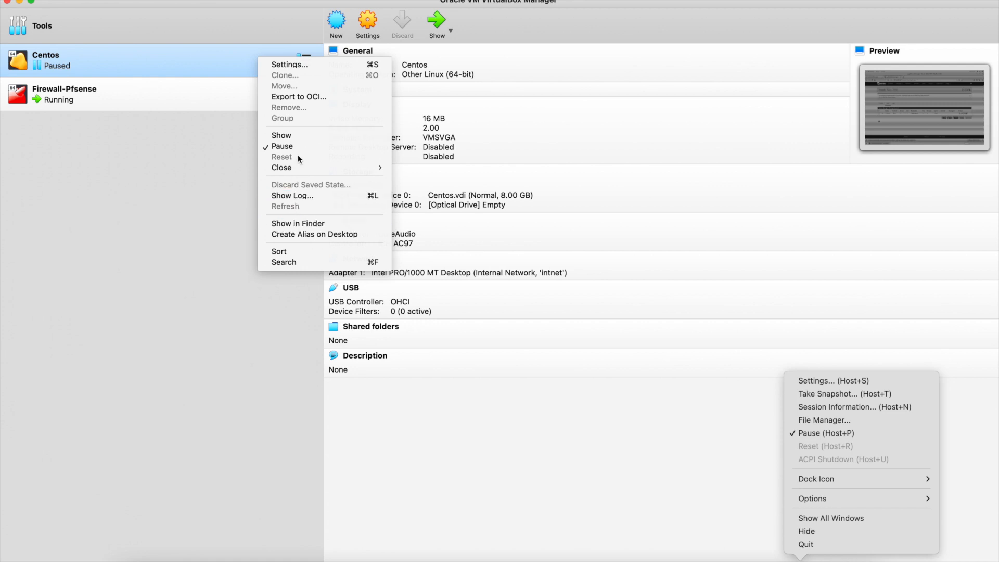
mouse_move(294, 167)
click(421, 190)
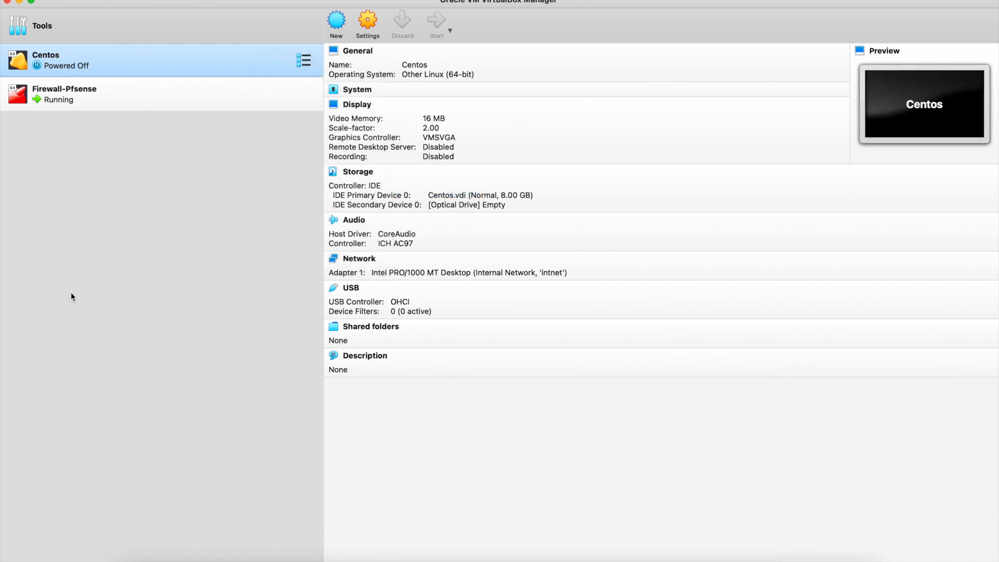
key(ctrl+Right)
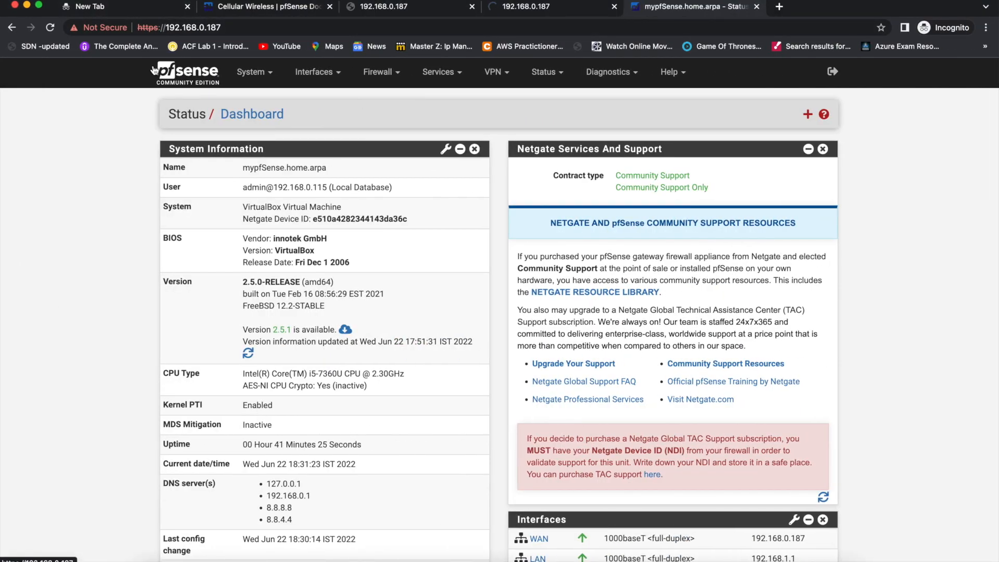
Refresh the pfSense console menu on the VirtualBox desktop.
key(ctrl+Left)
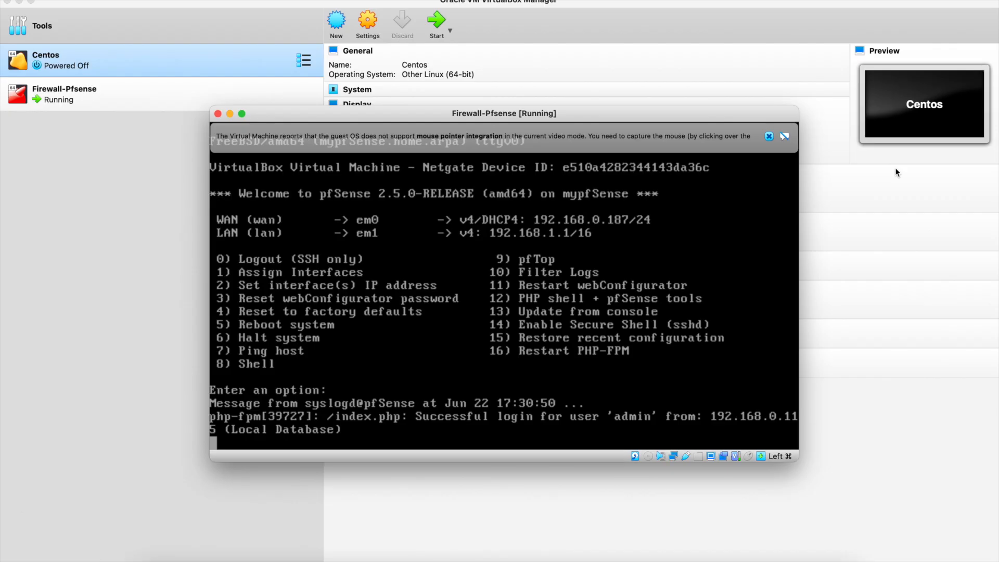
key(Return)
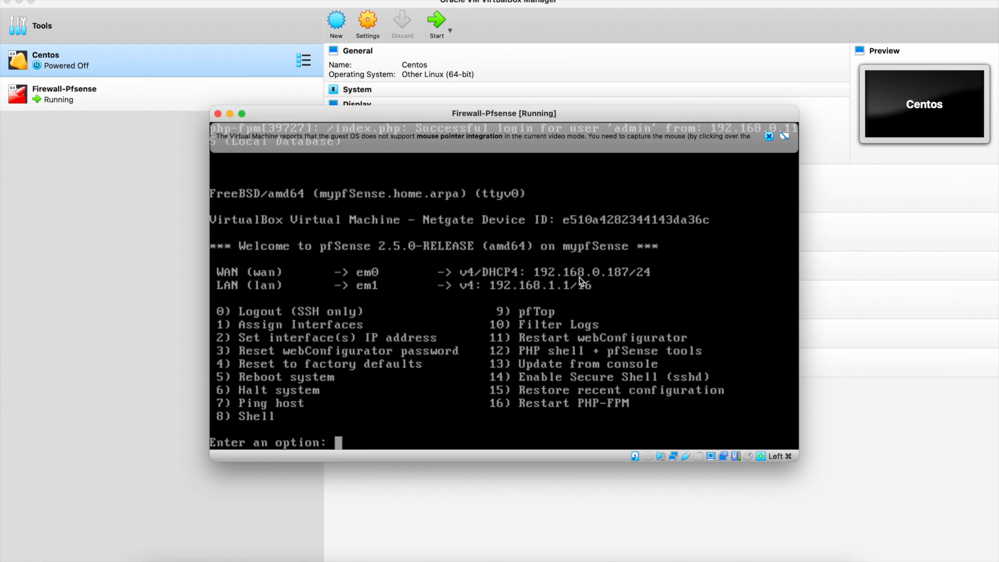
key(ctrl+Right)
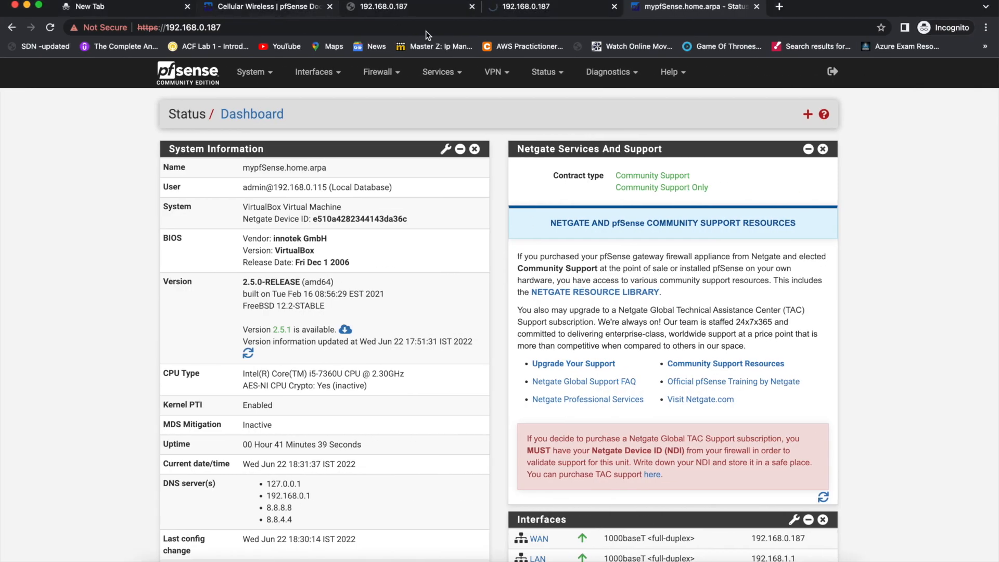
Open the WAN (em0) interface page and review IPv6 Configuration Type, leaving it at None.
click(313, 71)
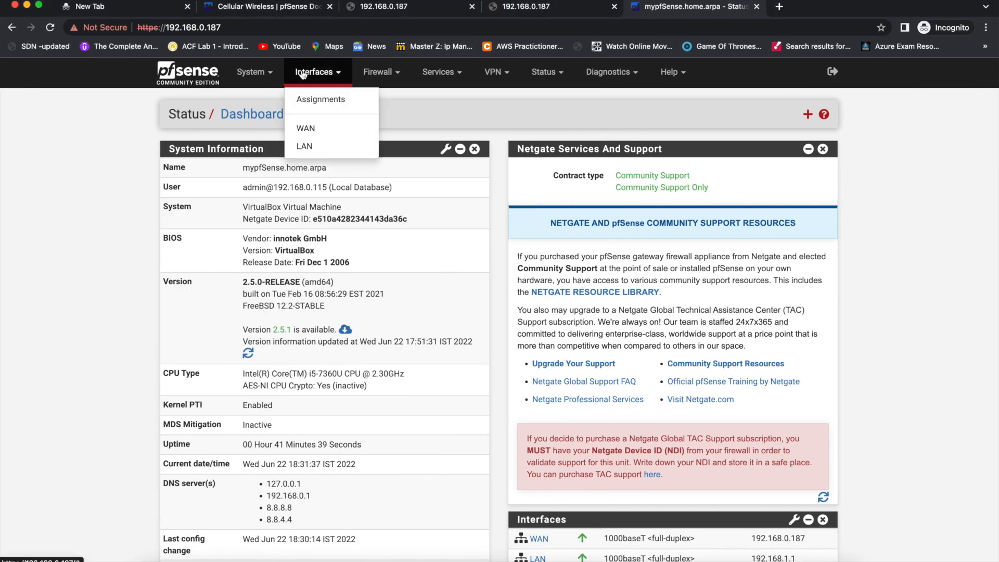
click(301, 126)
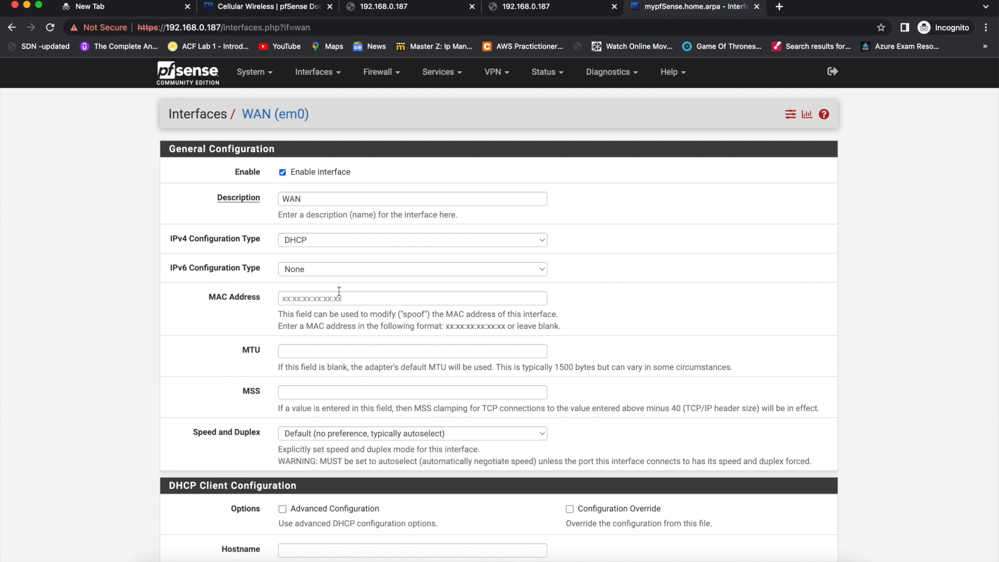
click(308, 269)
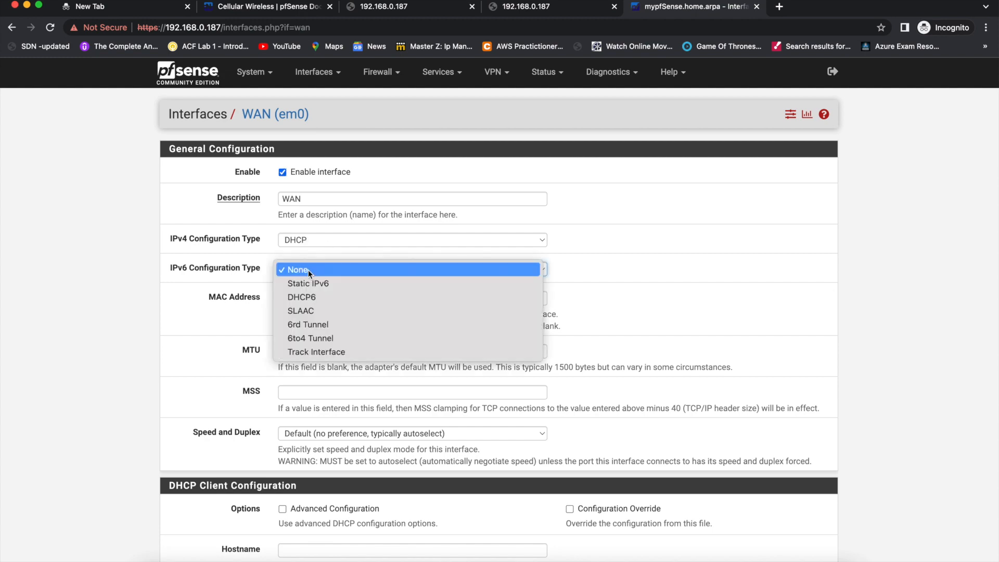
click(952, 232)
key(ctrl+Left)
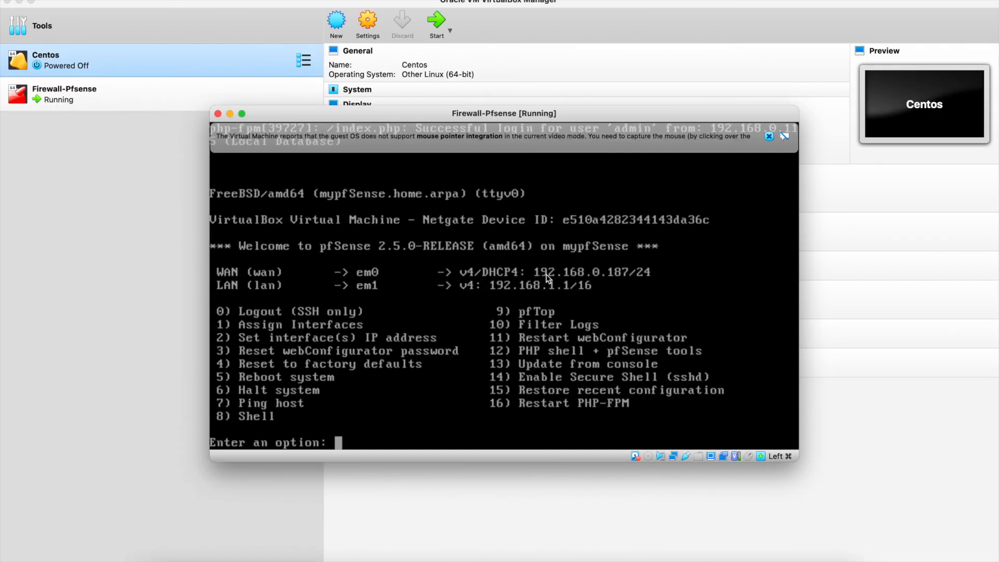
key(ctrl+Right)
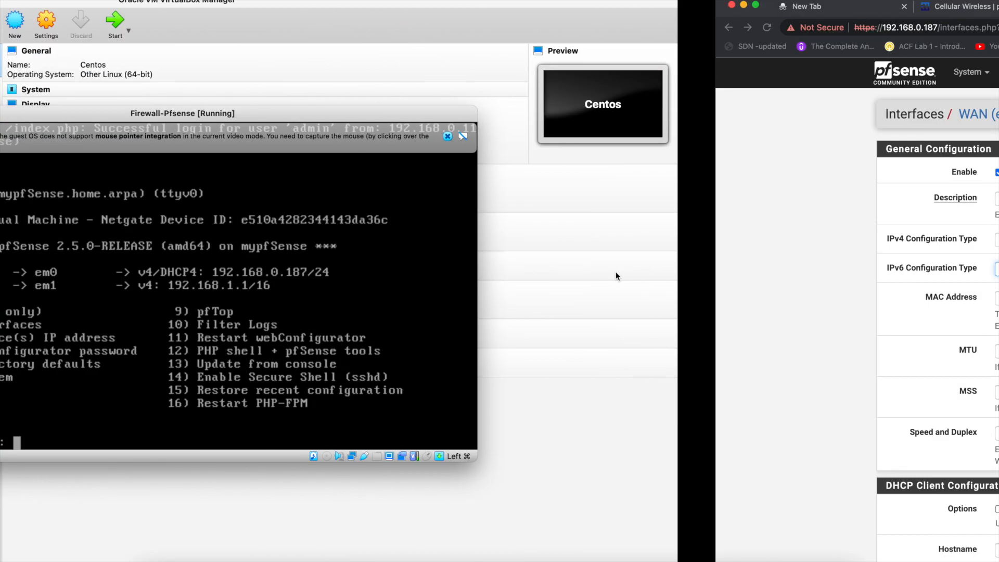